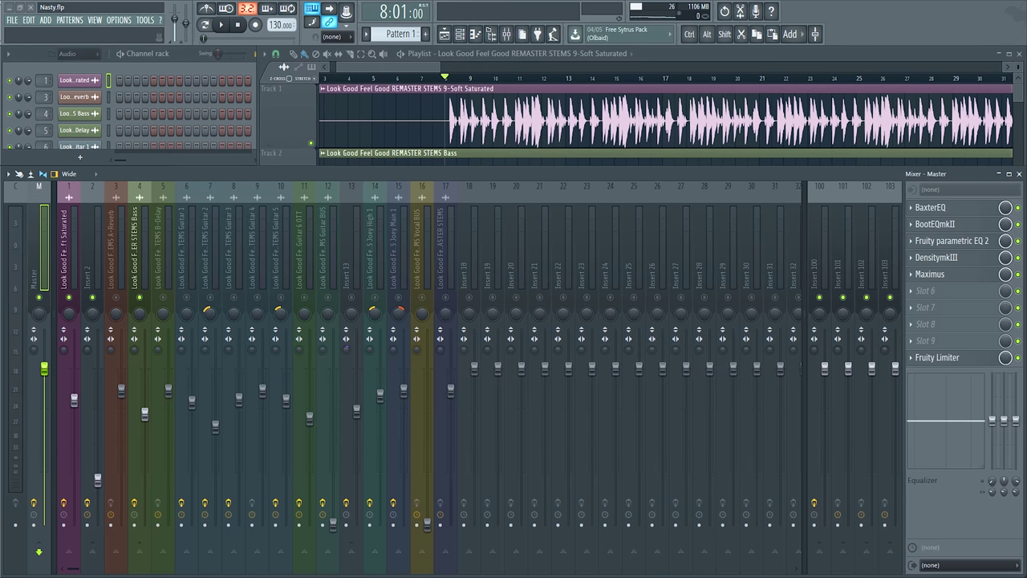
Bring the playlist forward and examine the arrangement's audio clips up close and as a whole.
left_click(270, 120)
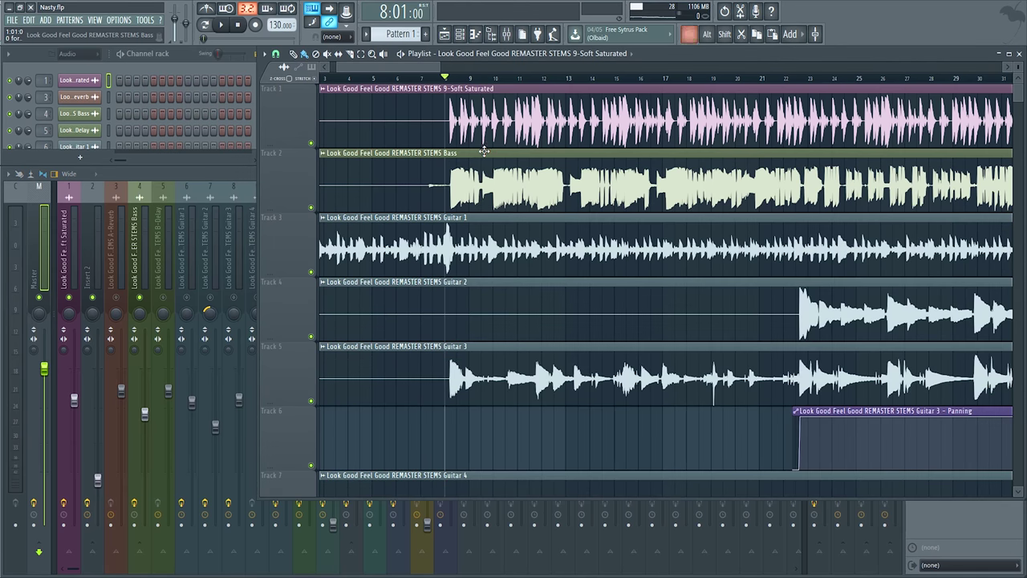
scroll(477, 141, "up", 4)
scroll(484, 134, "up", 5)
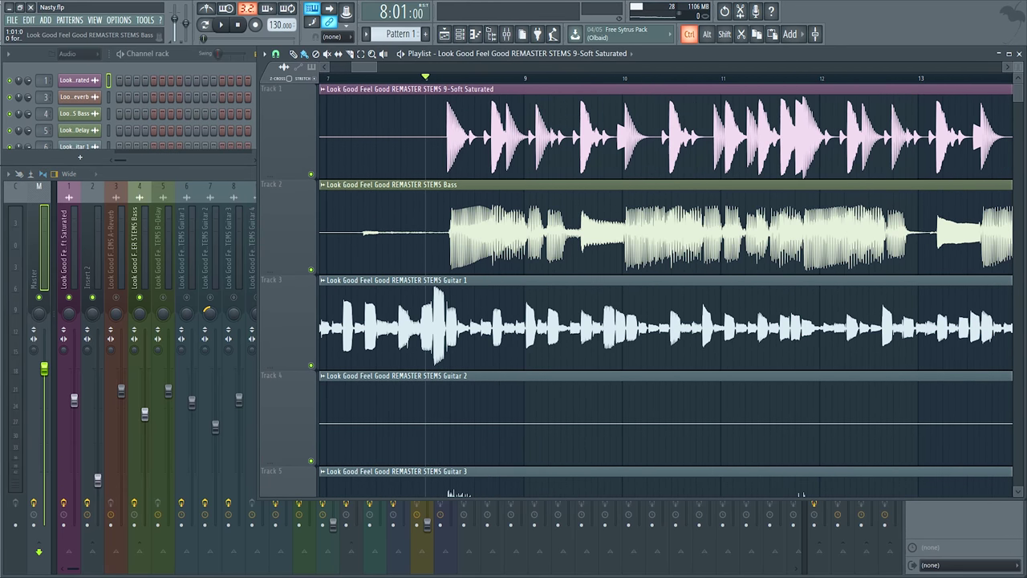
scroll(538, 226, "down", 8)
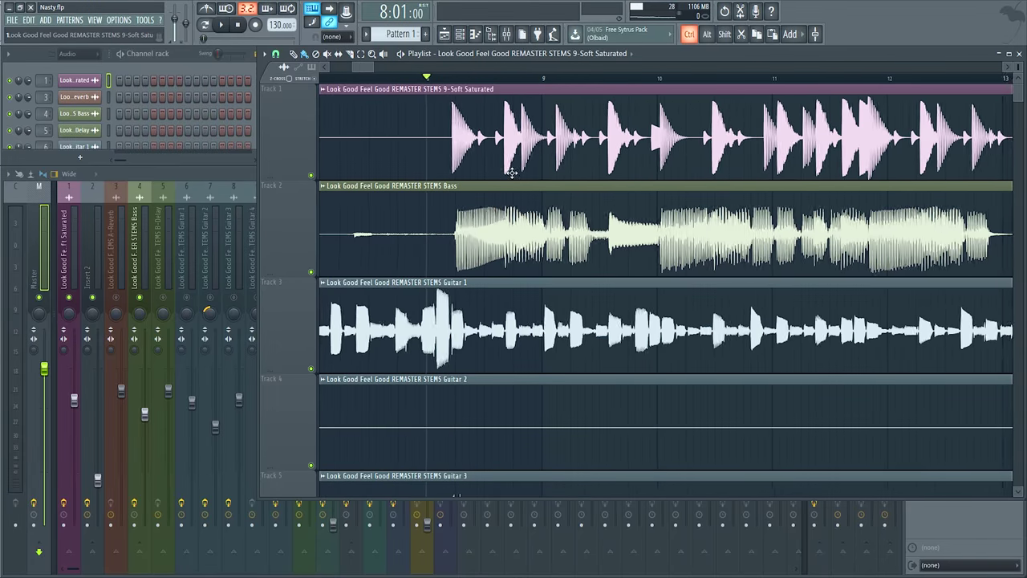
scroll(766, 158, "down", 3)
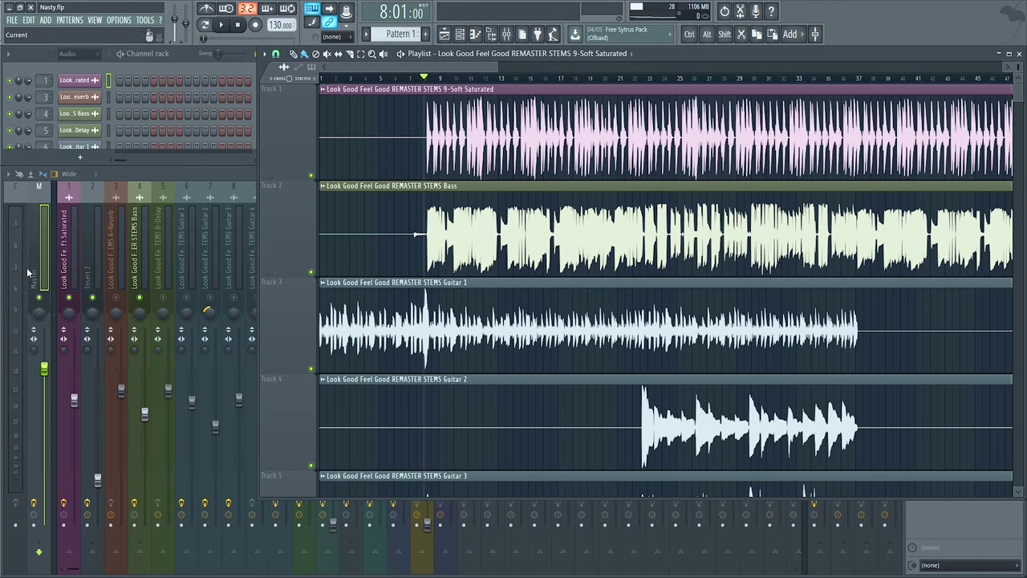
Select the 9-Soft Saturated mixer track, play the song and open the track's first Fruity parametric EQ 2.
left_click(81, 261)
left_click(72, 282)
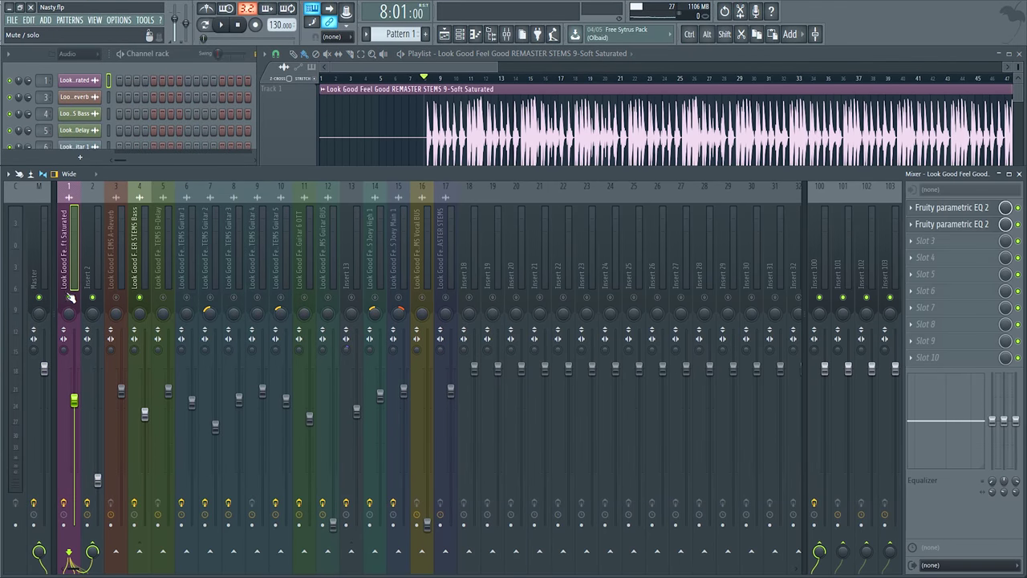
key("space")
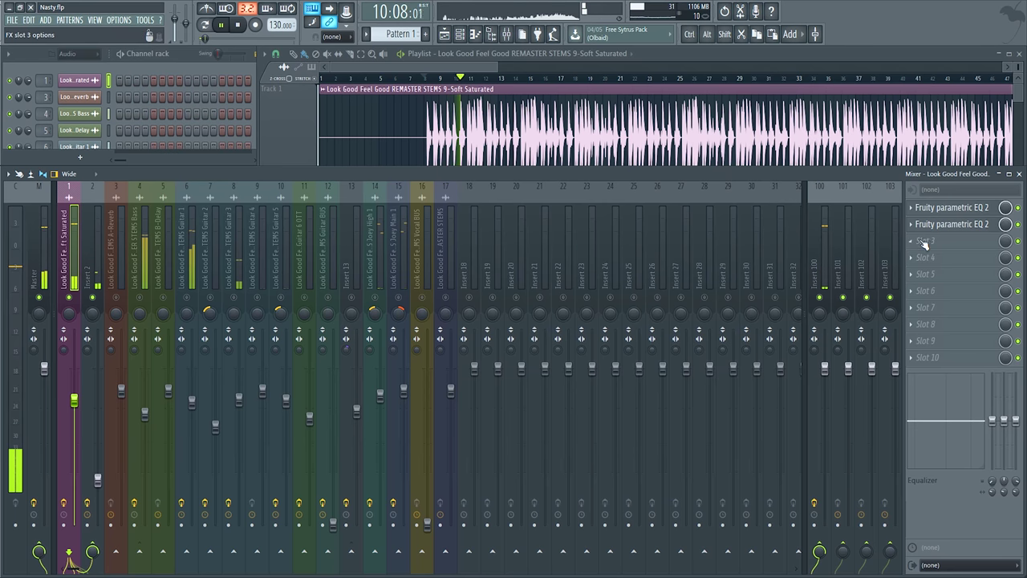
left_click(951, 207)
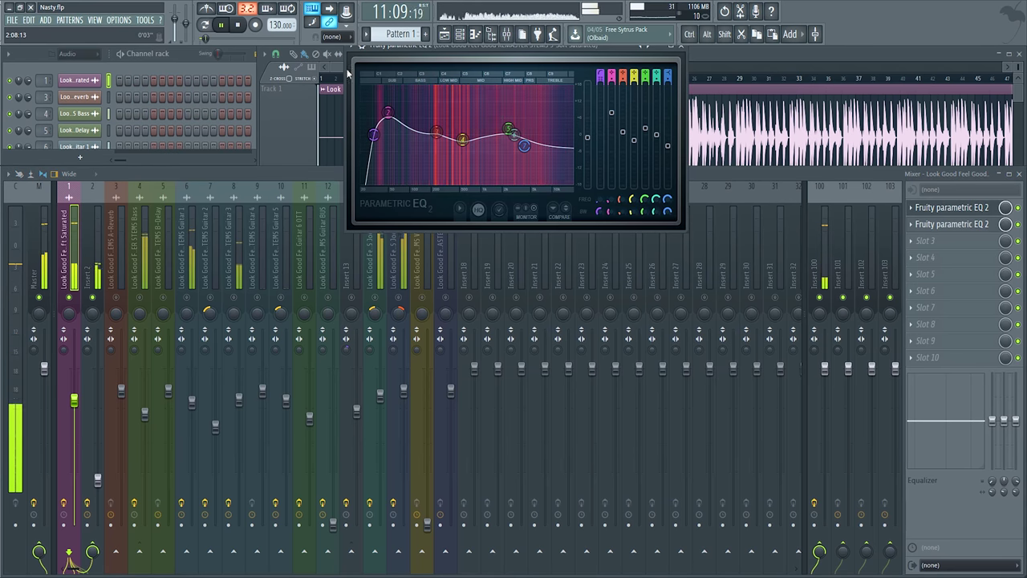
Move the EQ window clear and play the song from bar 8 to examine the saturated track's first EQ curve.
left_click_drag(504, 55, 414, 145)
key("space")
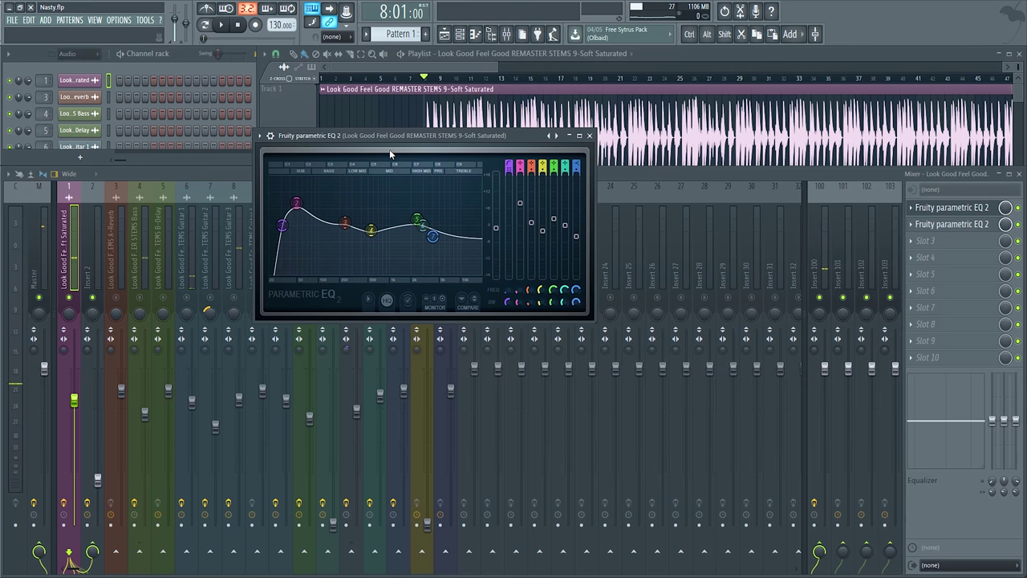
key("space")
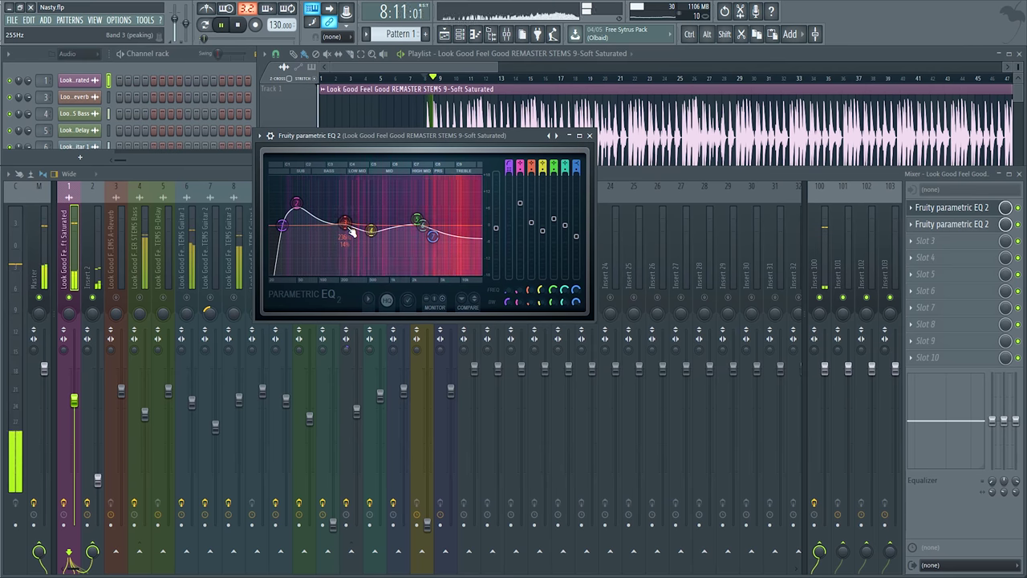
left_click_drag(362, 147, 409, 151)
key("space")
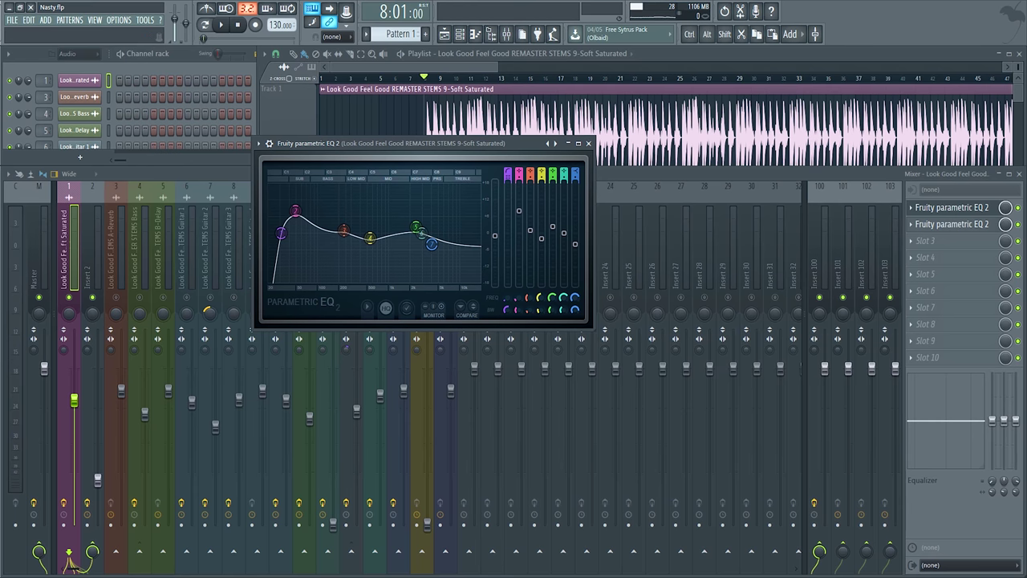
Examine the saturated track's second Fruity parametric EQ 2, and close both EQ windows.
left_click(952, 224)
left_click_drag(285, 167, 328, 176)
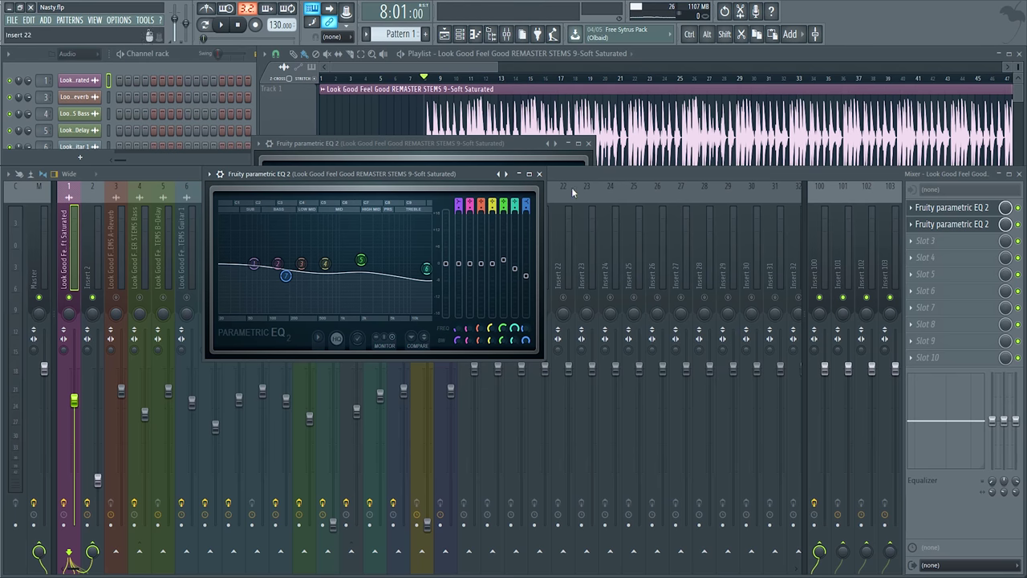
left_click(539, 174)
left_click(588, 143)
mouse_move(372, 139)
left_mouse_down()
mouse_move(397, 115)
mouse_move(377, 145)
left_mouse_up()
left_click(77, 264)
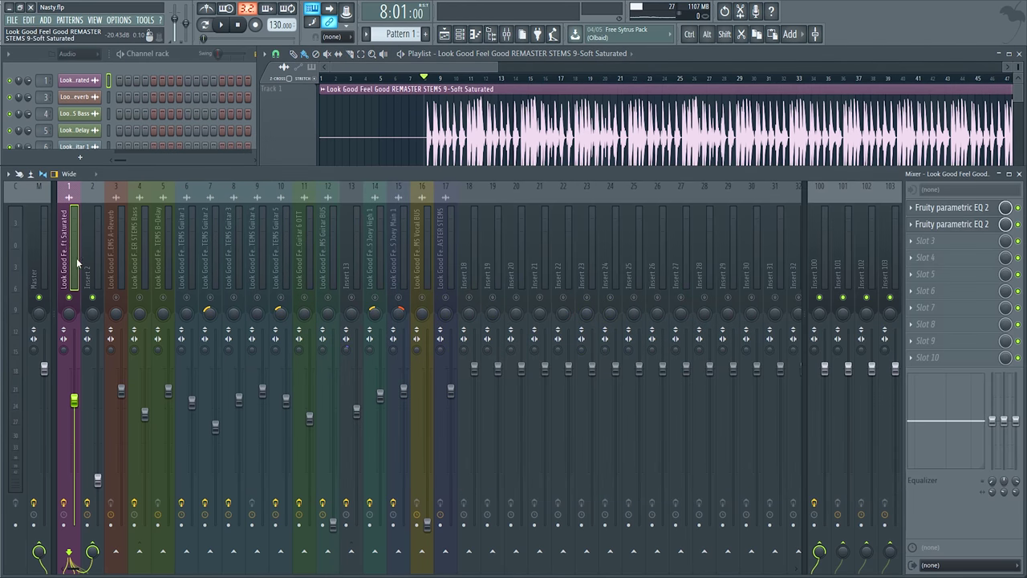
Make the playlist tracks taller and solo the Bass track.
left_click(288, 130)
scroll(417, 161, "right", 1)
scroll(462, 201, "up", 1)
left_click_drag(461, 202, 525, 301)
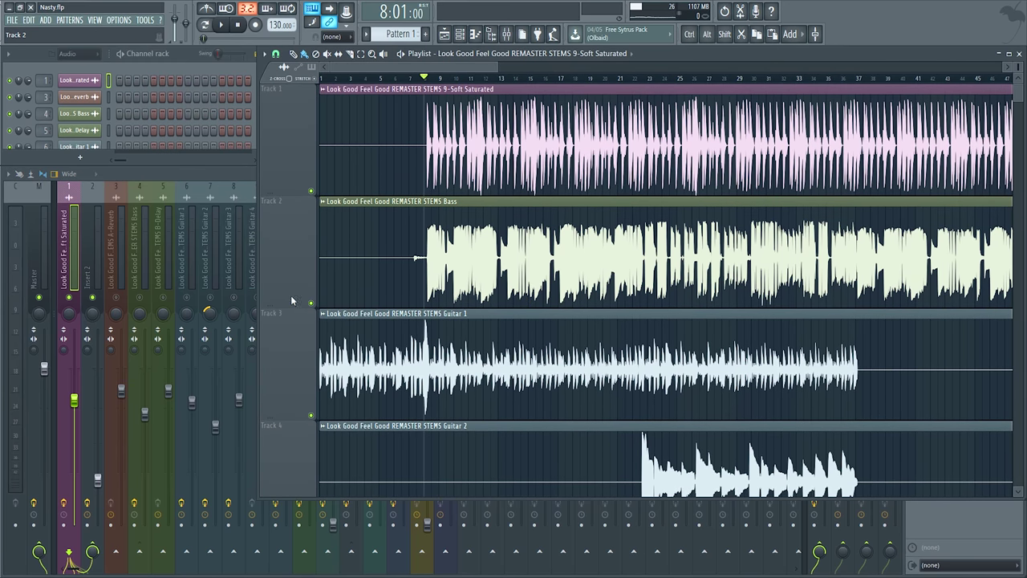
mouse_move(271, 302)
left_mouse_down()
mouse_move(270, 200)
mouse_move(288, 308)
left_mouse_up()
right_click(311, 312)
right_click(312, 313)
right_click(312, 305)
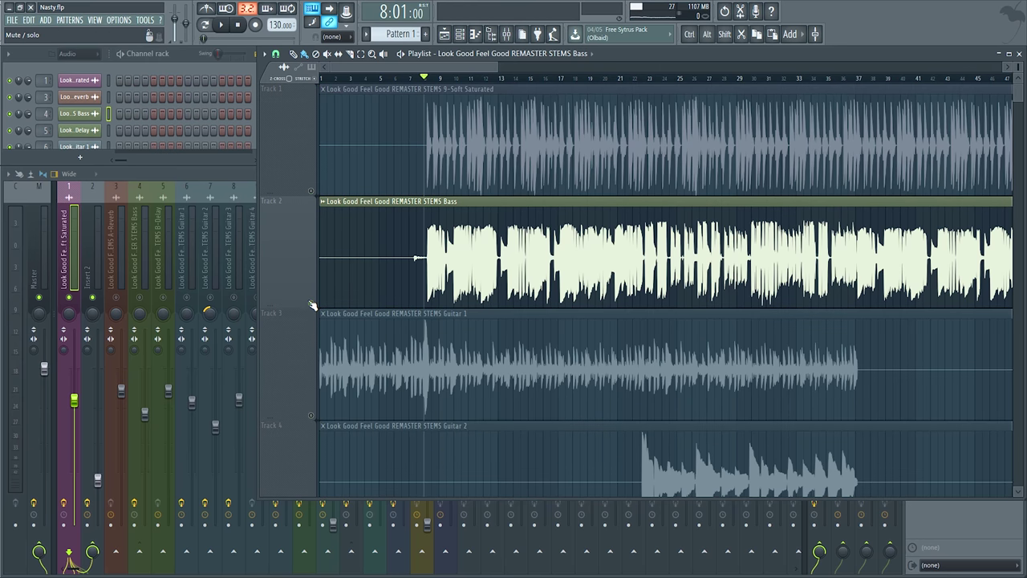
Select the Bass mixer track and play the soloed bass while checking its clip and mixer level.
key("space")
left_click(141, 244)
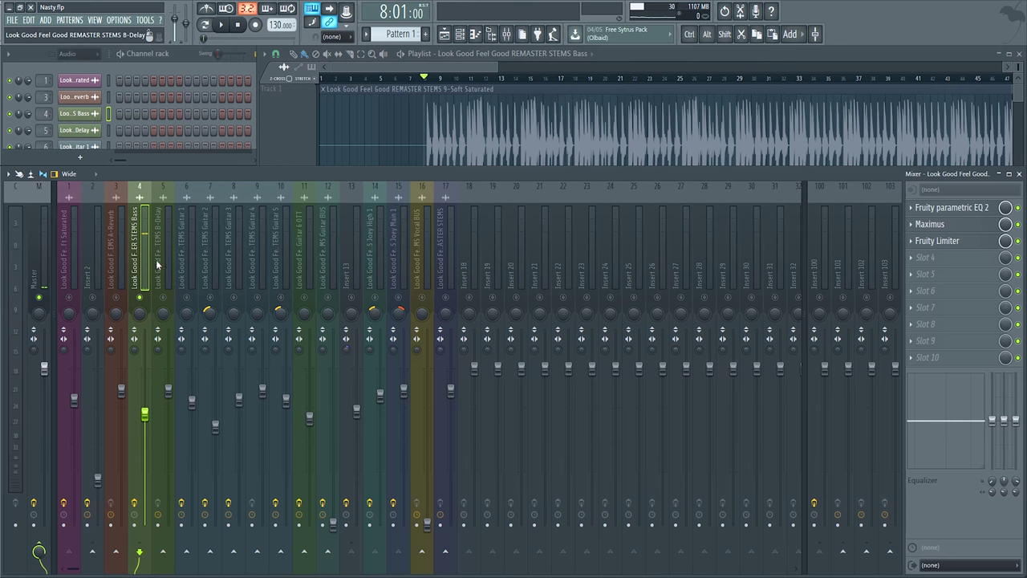
key("space")
left_click(374, 159)
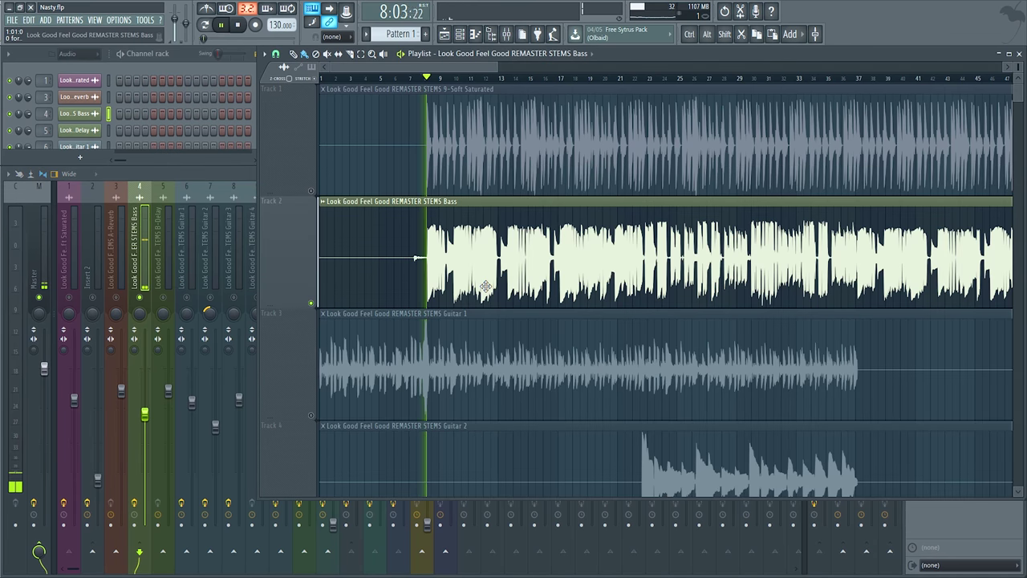
key("F9")
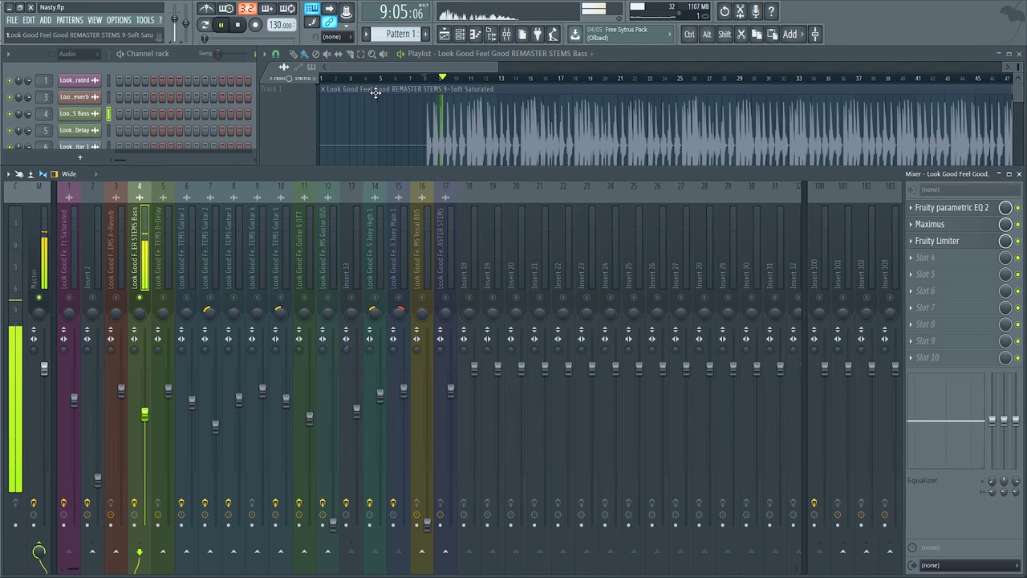
left_click(375, 92)
key("F9")
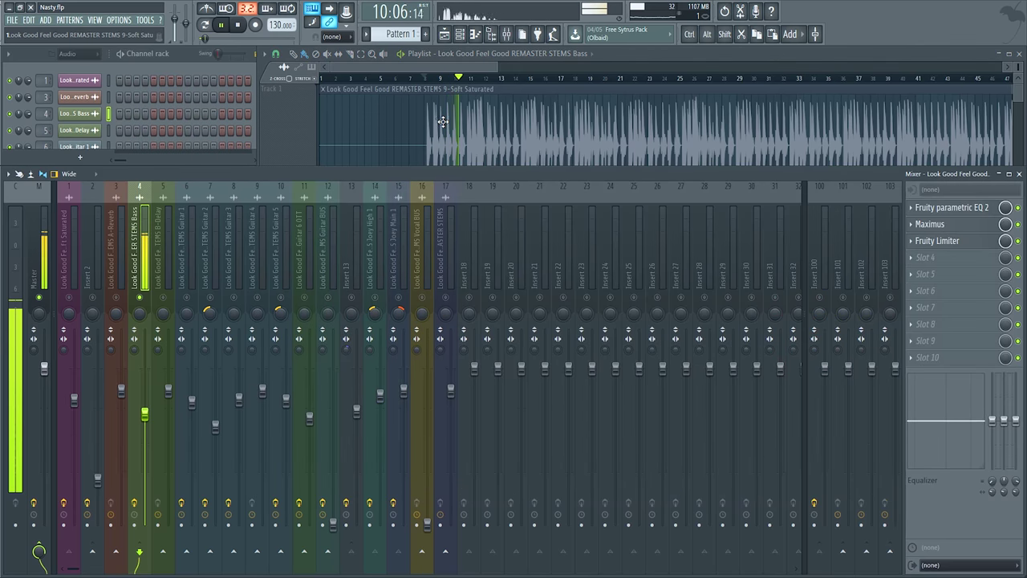
Examine the Bass clip's waveform along the playlist during playback, and stop the song.
left_click(448, 126)
scroll(454, 149, "down", 5)
scroll(487, 172, "up", 4)
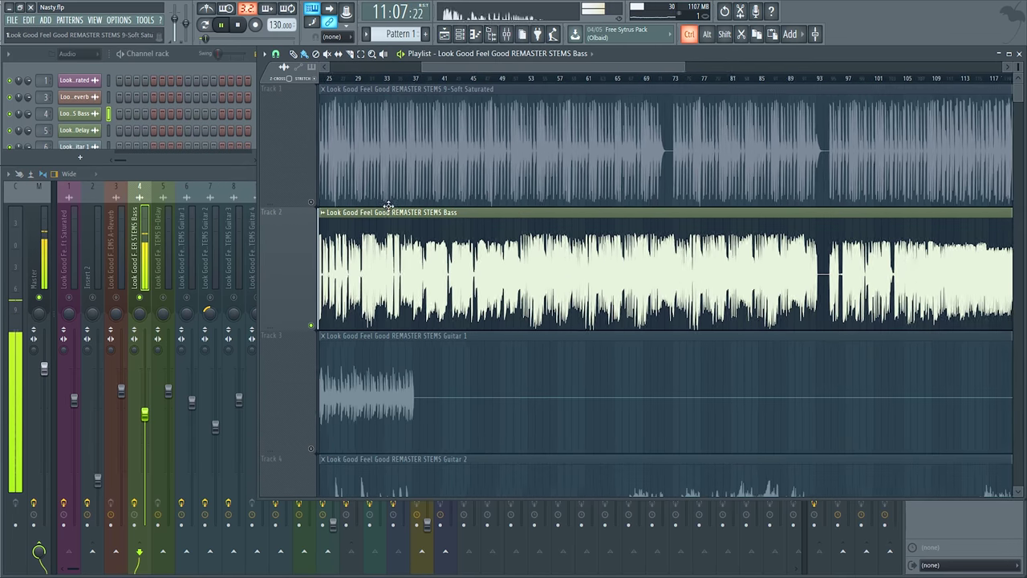
scroll(389, 200, "up", 5)
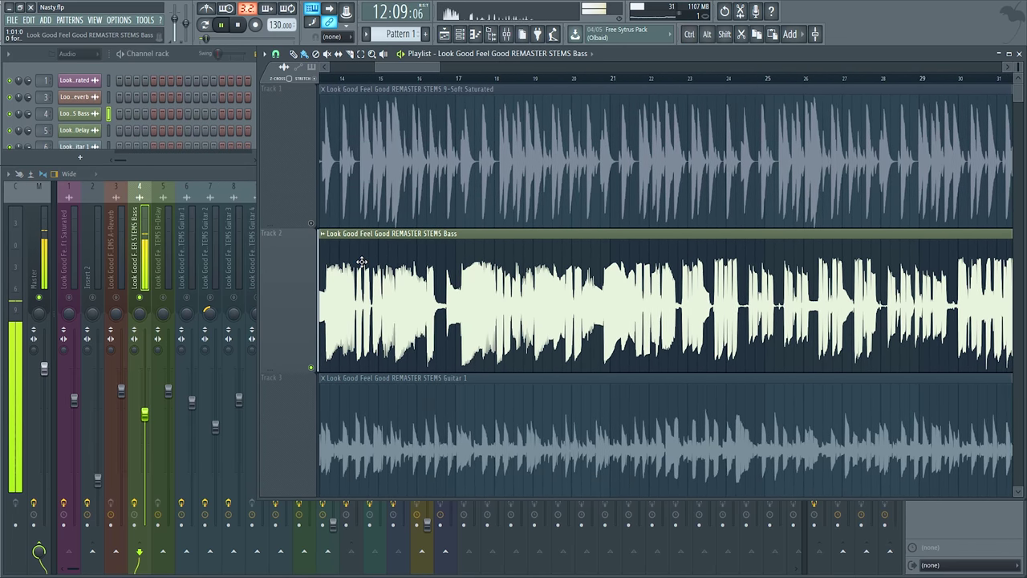
key("space")
Open the Bass track's Fruity parametric EQ 2, position it beside the playlist and play the soloed bass.
key("F9")
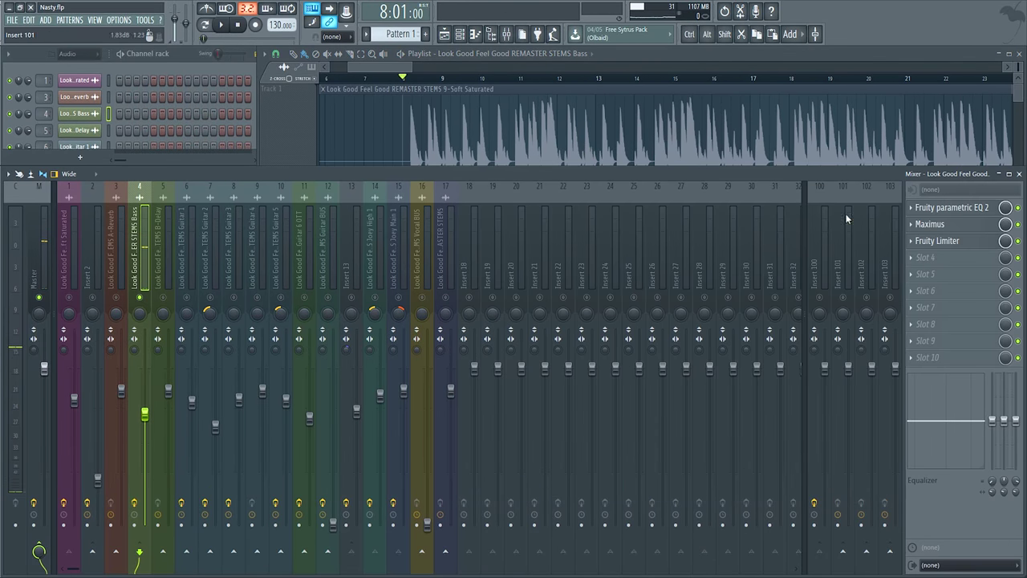
left_click(951, 207)
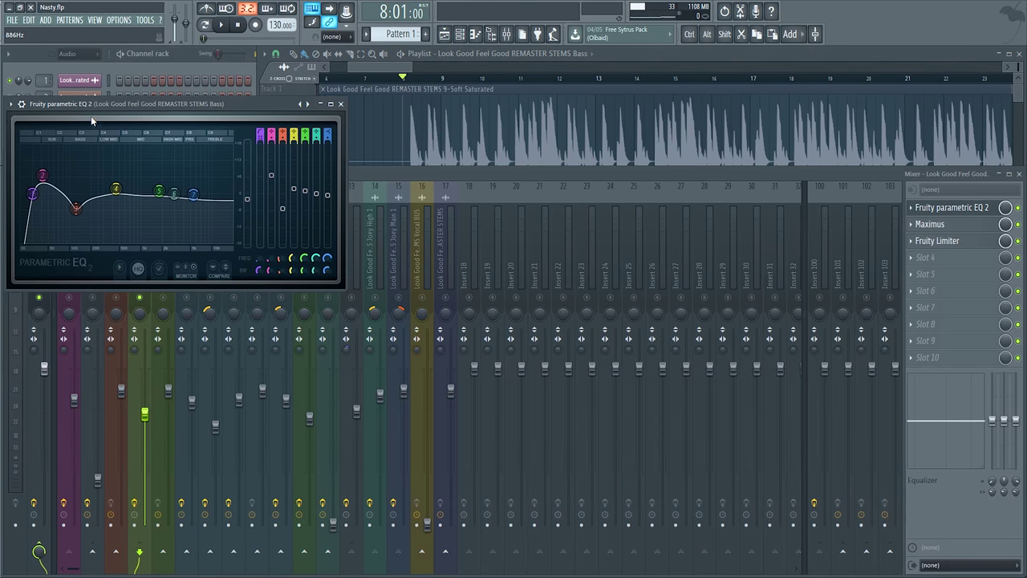
left_click_drag(105, 108, 115, 100)
left_click_drag(374, 68, 366, 68)
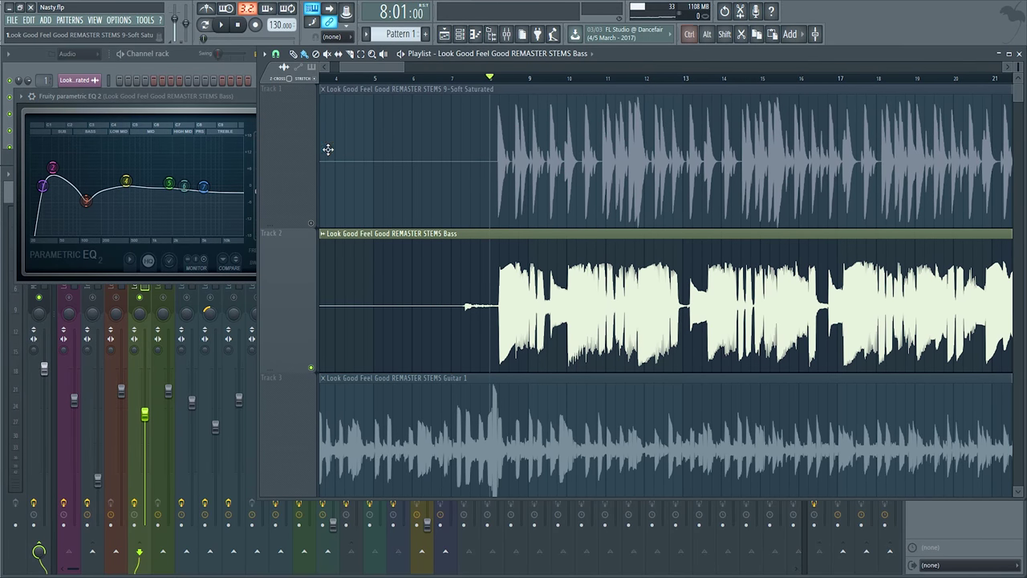
key("space")
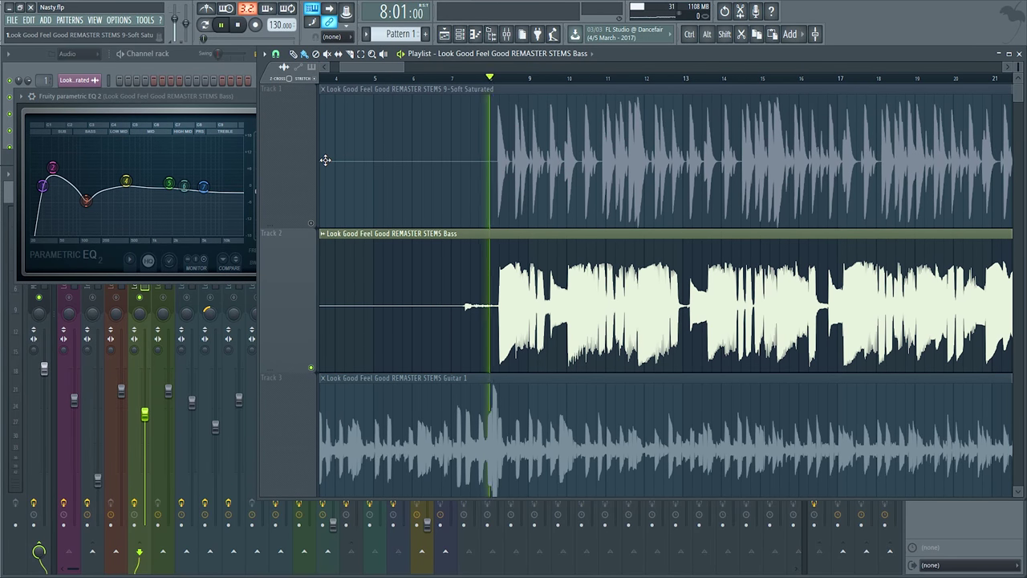
Nudge the Bass EQ's high-pass band 1 to a slightly higher frequency and stop playback.
left_click(45, 189)
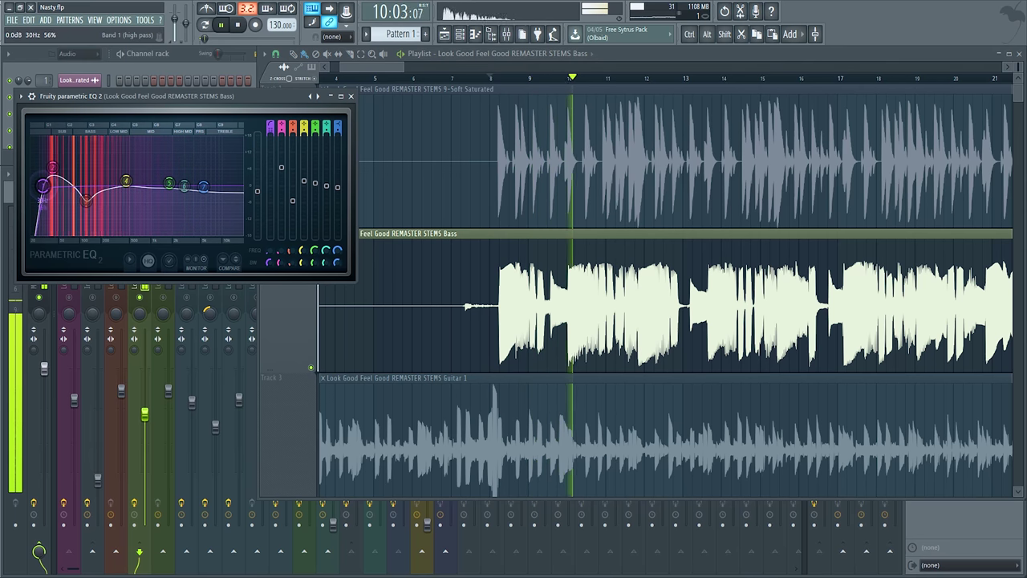
left_click_drag(43, 186, 45, 186)
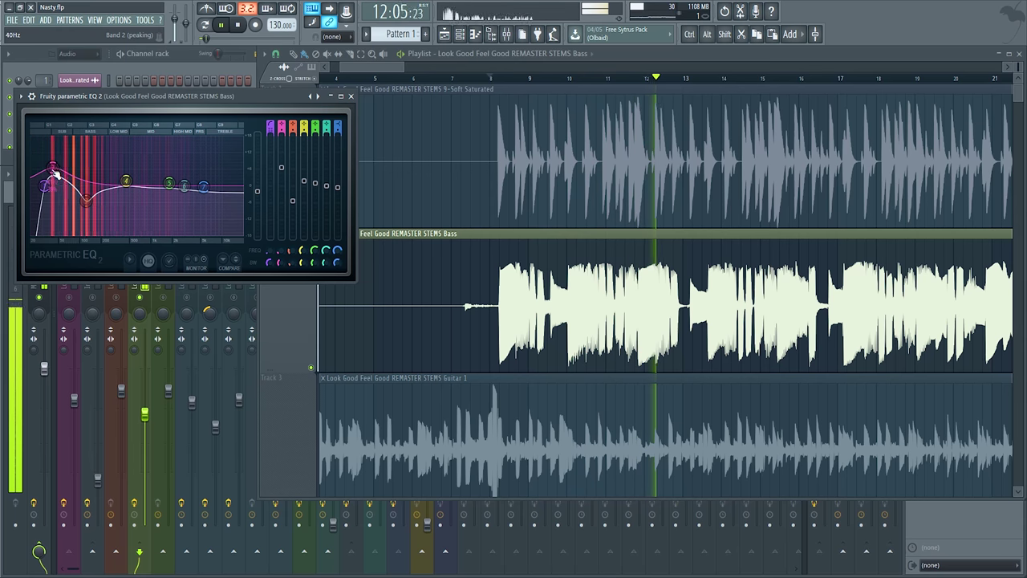
scroll(56, 175, "down", 5)
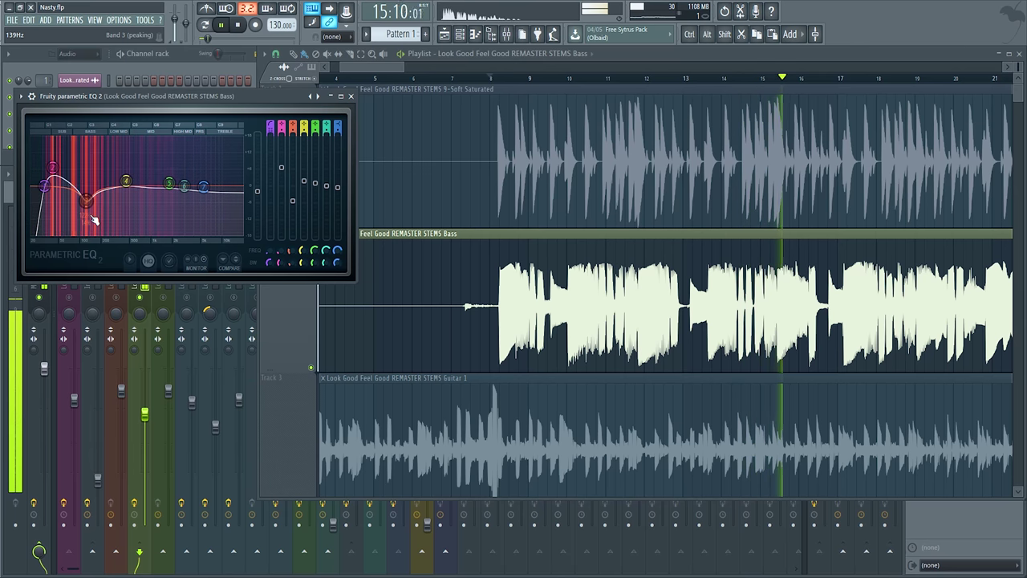
left_click_drag(127, 96, 173, 114)
key("space")
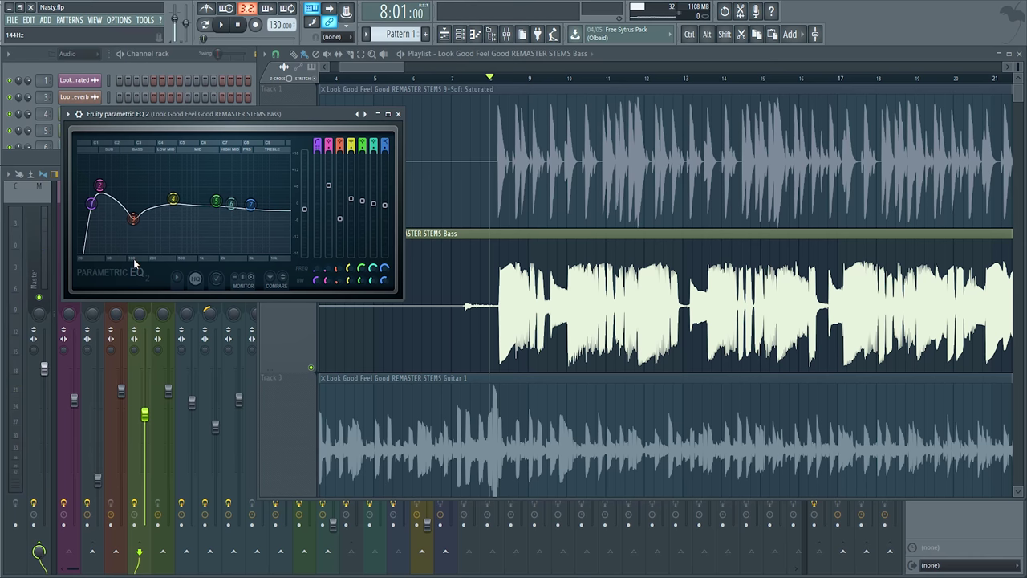
Fine-tune the dip at band 3 of the Bass EQ to a slightly higher frequency and close the EQ.
left_click_drag(141, 225, 137, 220)
left_click(137, 221)
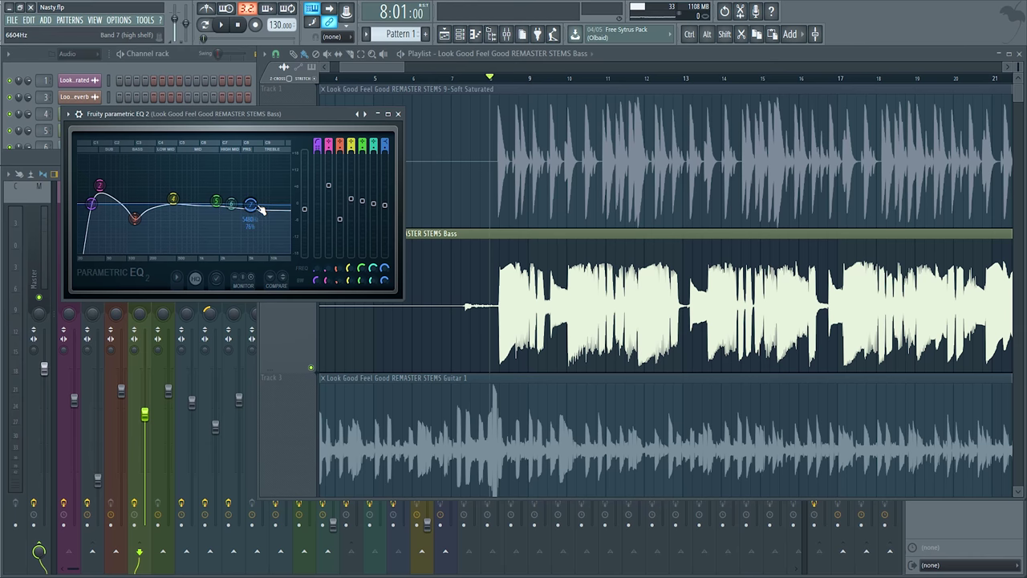
left_click(398, 113)
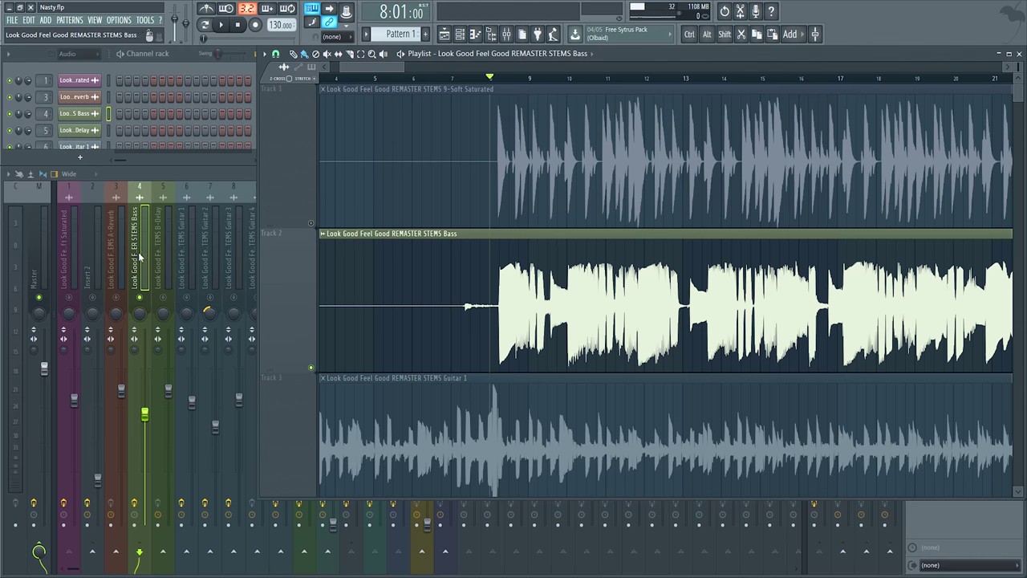
Open Maximus on the Bass mixer track, then reposition its window and make it smaller.
left_click(140, 257)
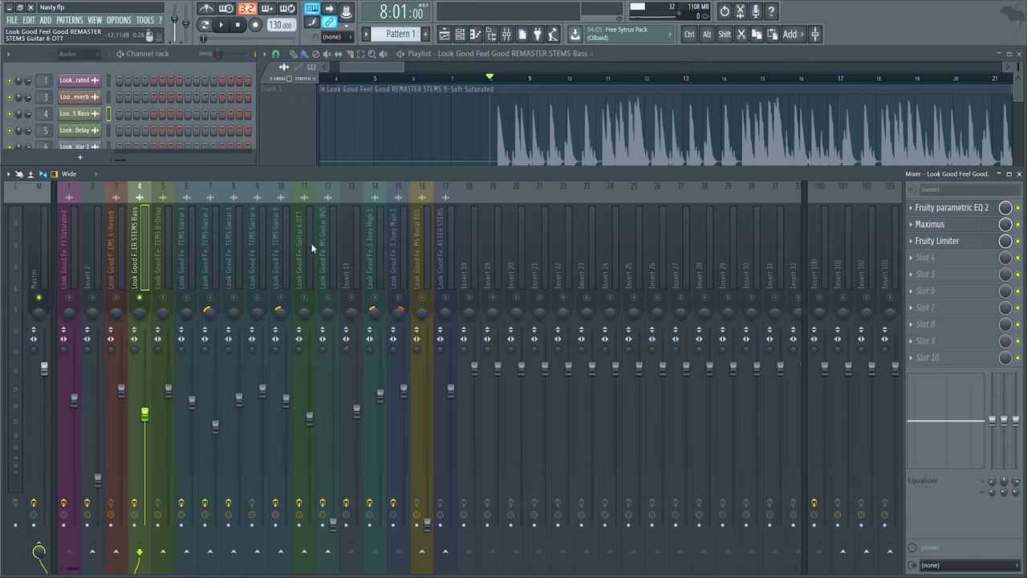
left_click(936, 228)
left_click_drag(456, 122, 549, 113)
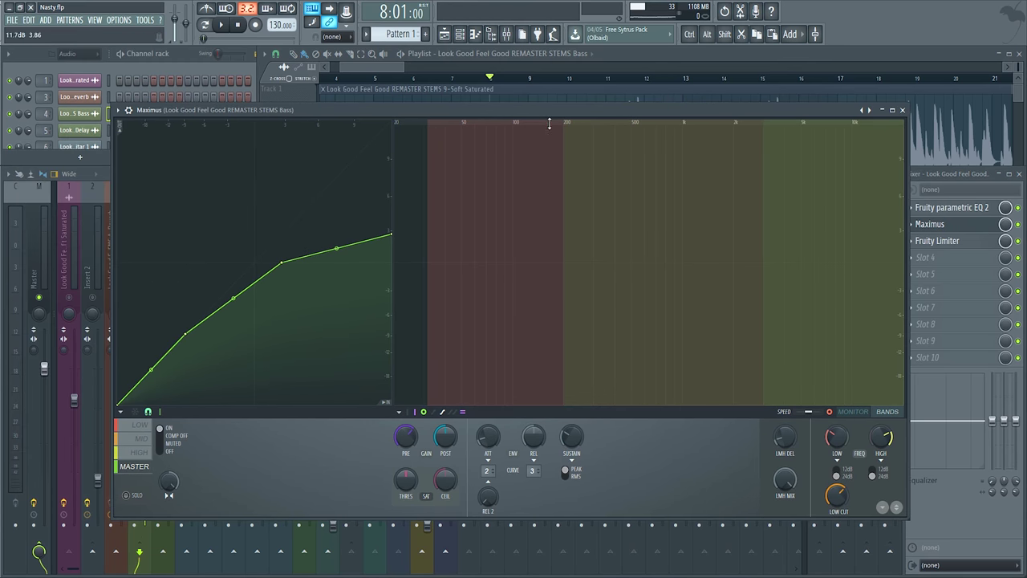
left_click_drag(905, 516, 620, 374)
Play the soloed bass through Maximus, stop playback and enlarge the Maximus window.
key("space")
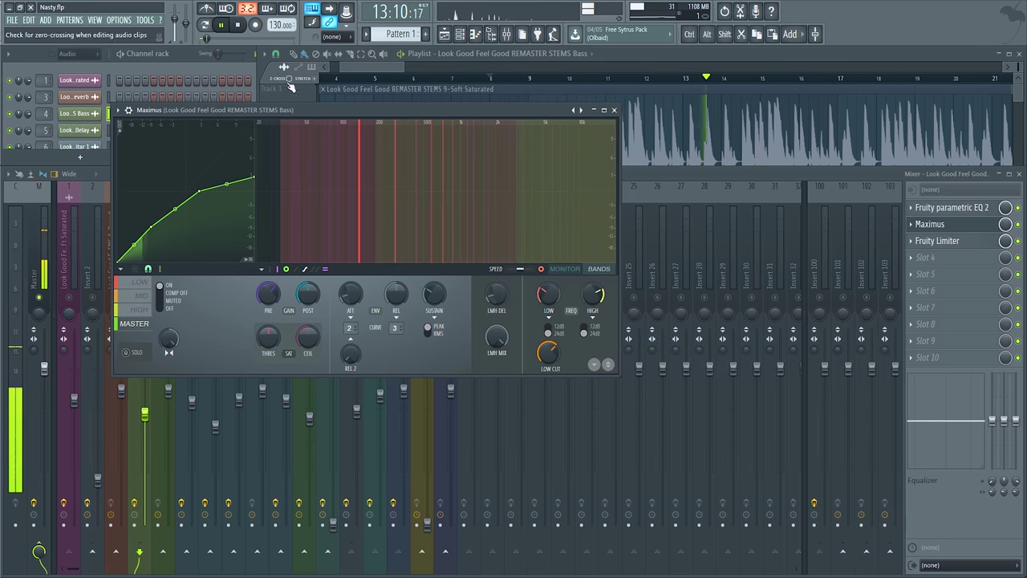
left_click_drag(271, 110, 282, 111)
key("space")
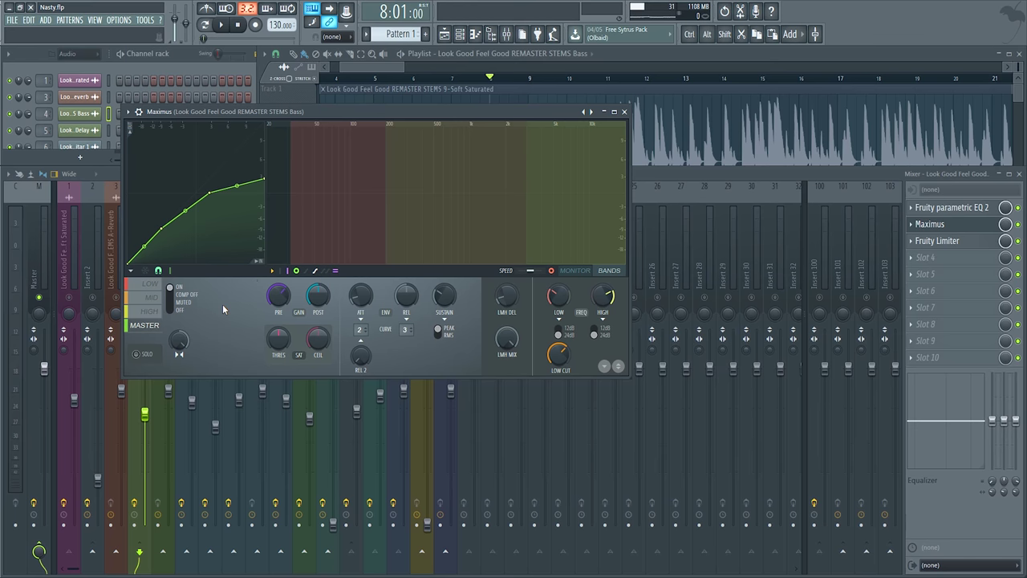
left_click_drag(625, 378, 845, 483)
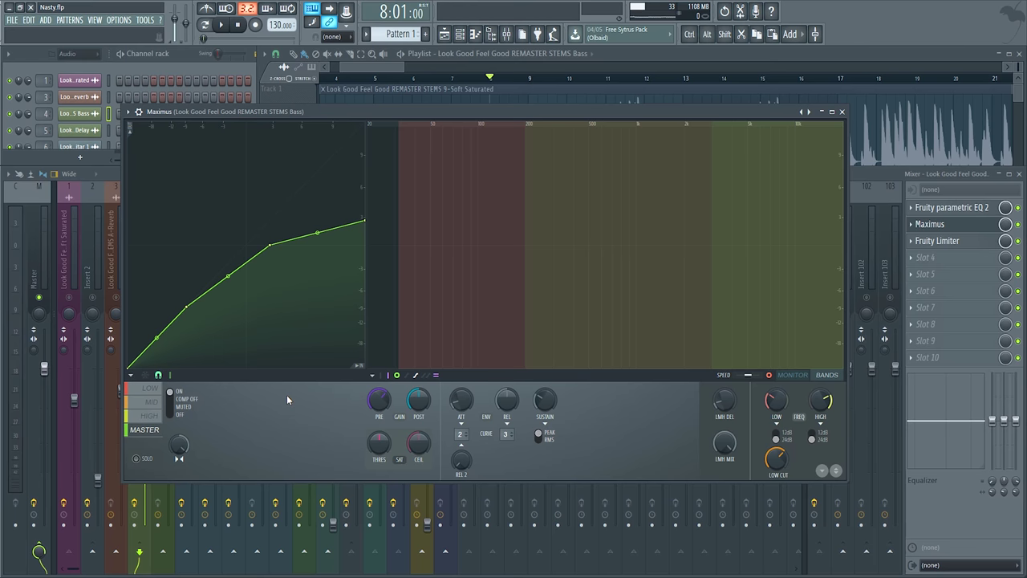
Shrink the Maximus window and move it over the middle of the mixer.
mouse_move(319, 112)
left_mouse_down()
mouse_move(332, 117)
mouse_move(320, 118)
mouse_move(311, 99)
left_mouse_up()
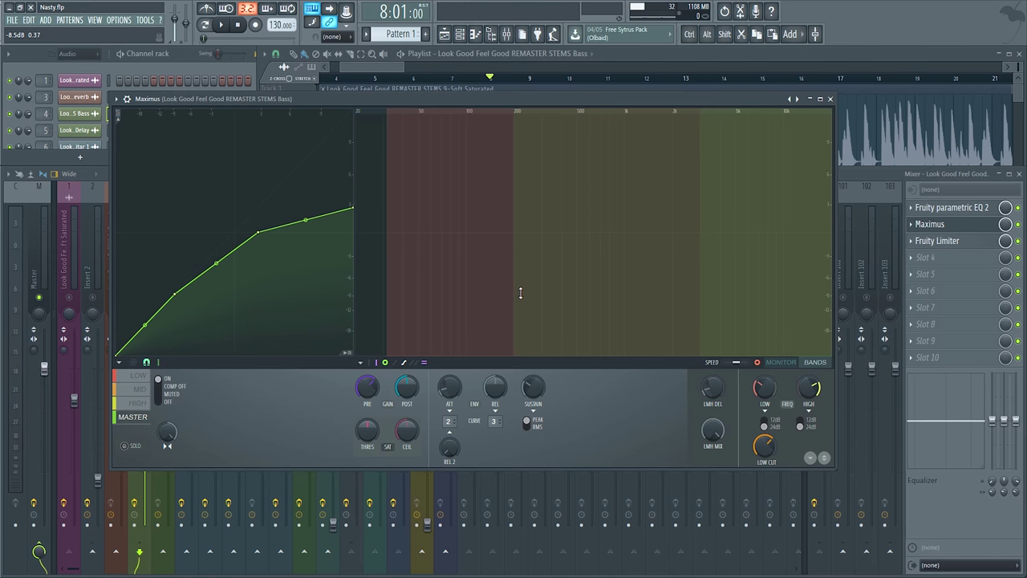
left_click_drag(834, 469, 720, 436)
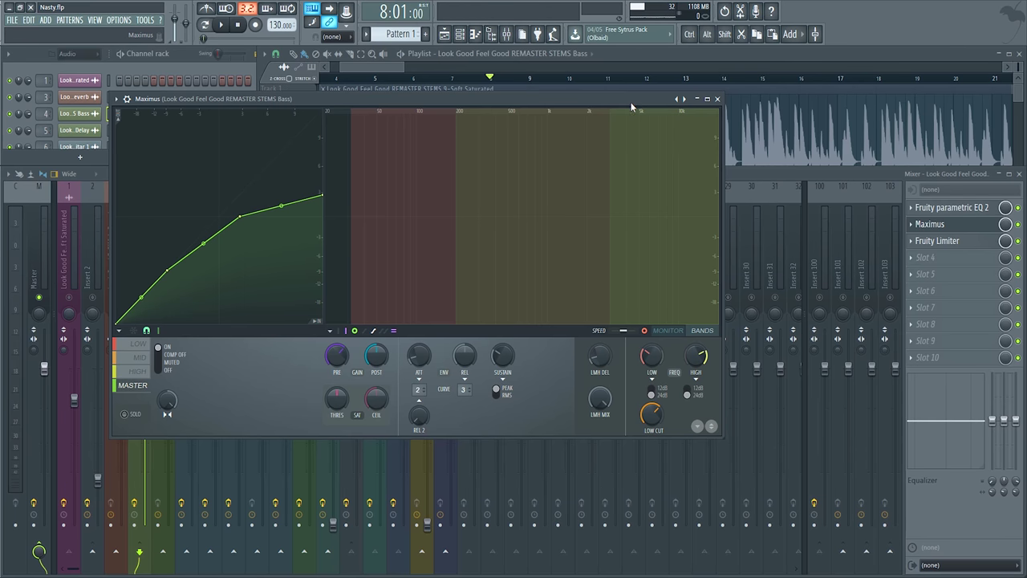
left_click_drag(141, 99, 314, 207)
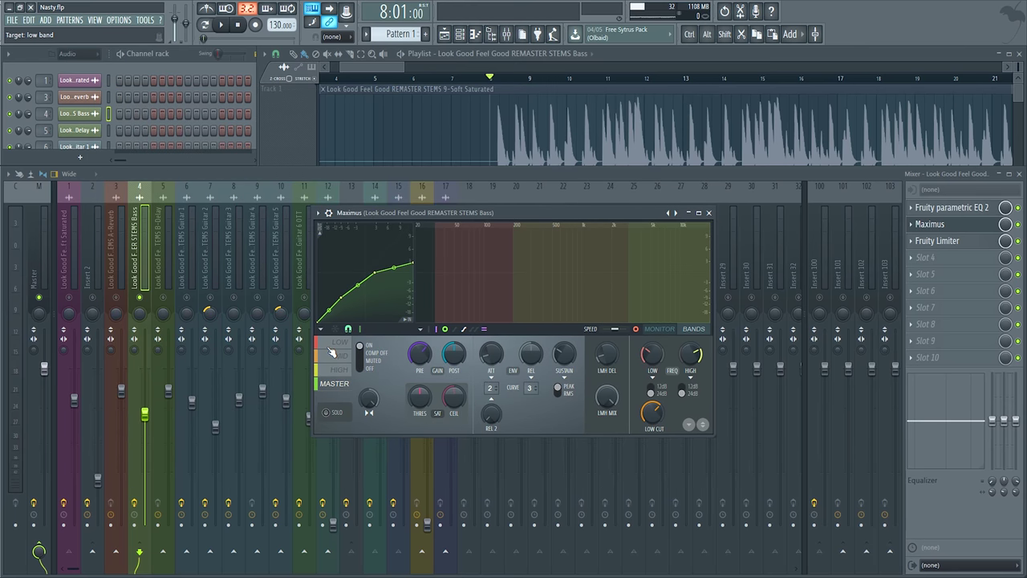
Step through the low, mid and high bands of Maximus, then enlarge its window and return to the master band.
left_click(340, 356)
left_click(338, 343)
left_click(336, 359)
left_click(334, 383)
left_click(333, 345)
left_click(328, 370)
left_click(340, 356)
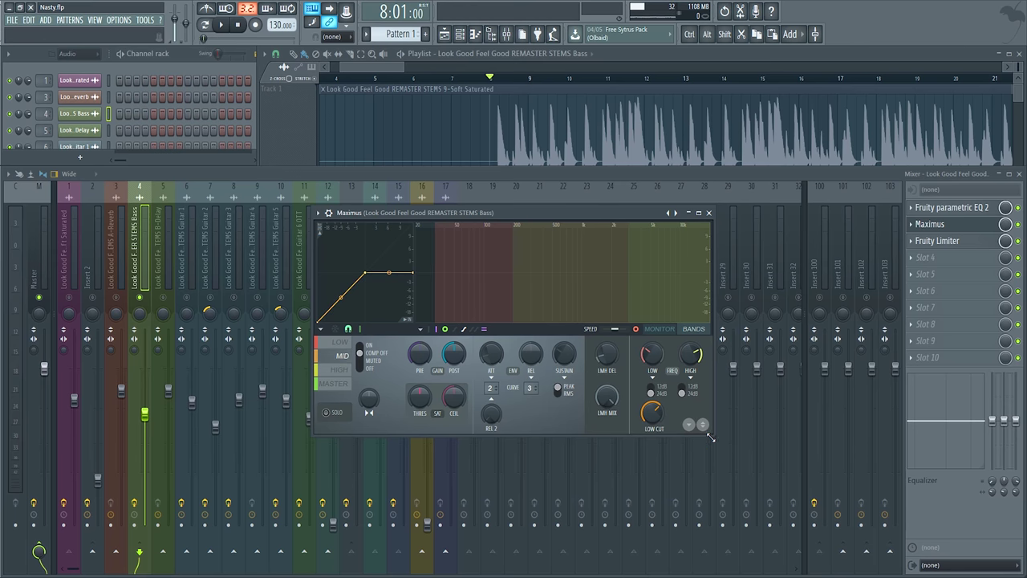
left_click_drag(712, 437, 947, 522)
left_click(334, 473)
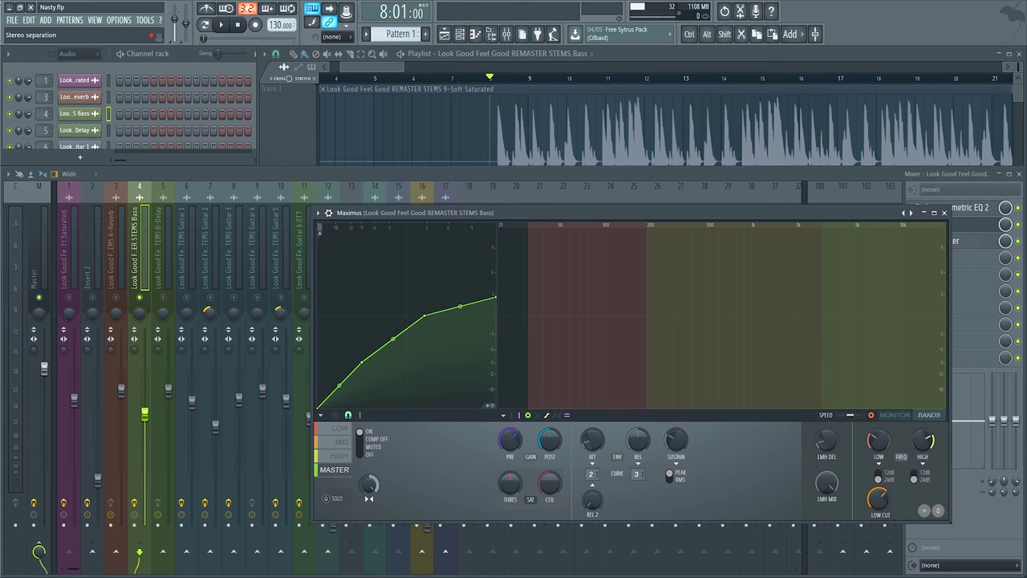
Move the Maximus window up over the playlist and adjust its size slightly.
left_click_drag(354, 212, 249, 196)
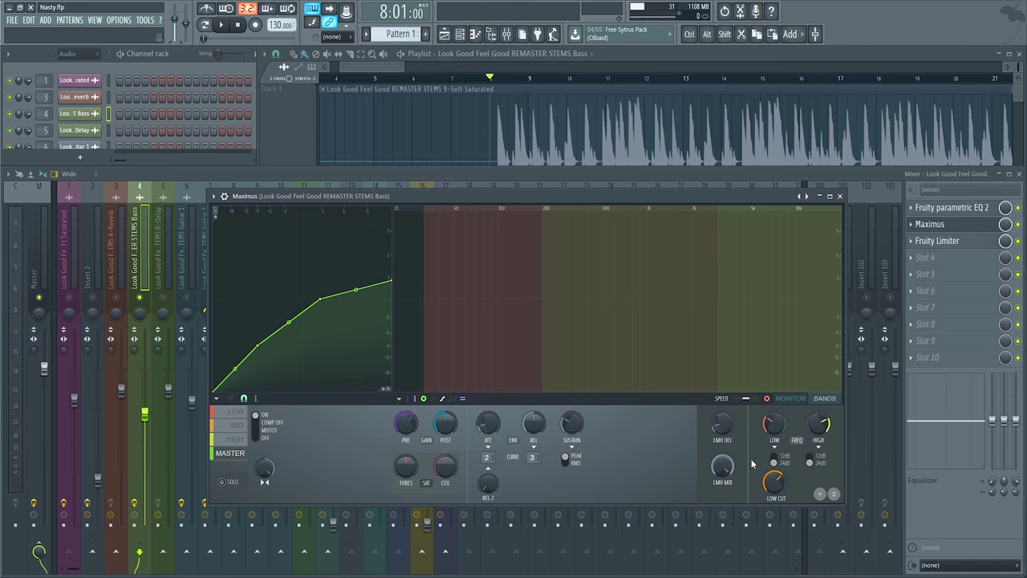
left_click_drag(526, 208, 422, 131)
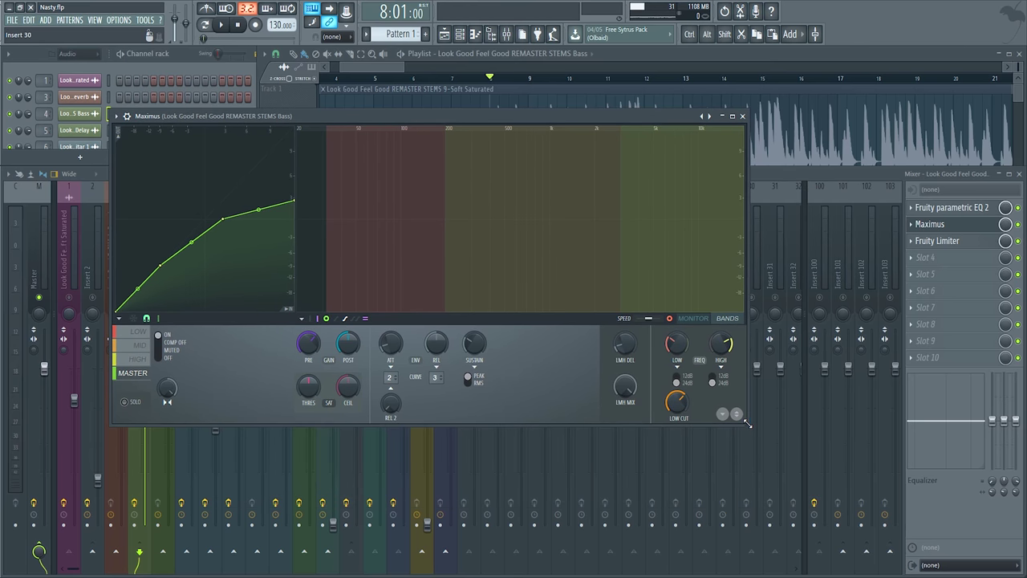
left_click_drag(746, 423, 781, 440)
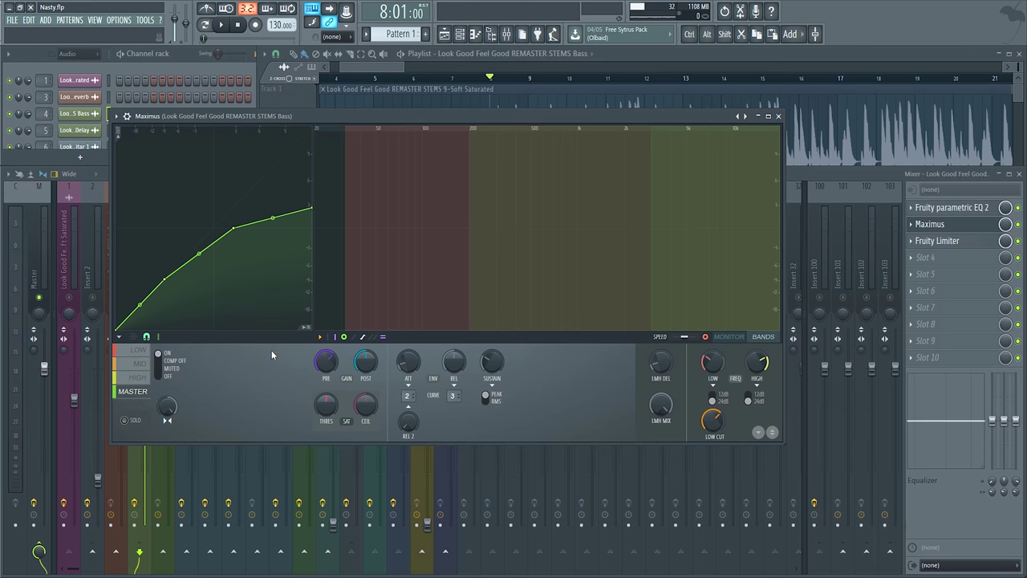
left_click_drag(410, 120, 463, 141)
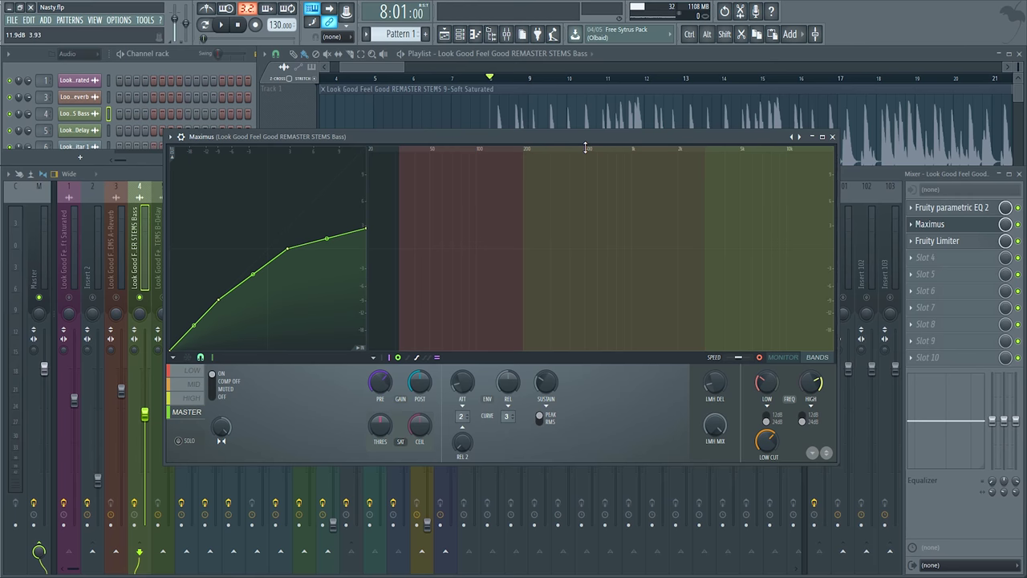
left_click_drag(576, 138, 575, 139)
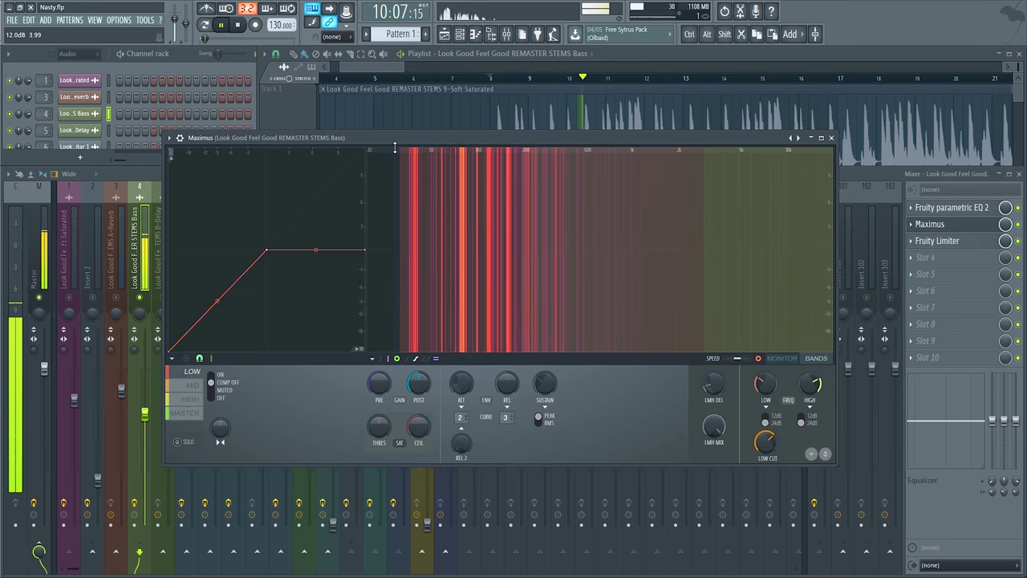
Play the soloed bass with the mixer in front, then bring Maximus forward again and restart playback.
key("space")
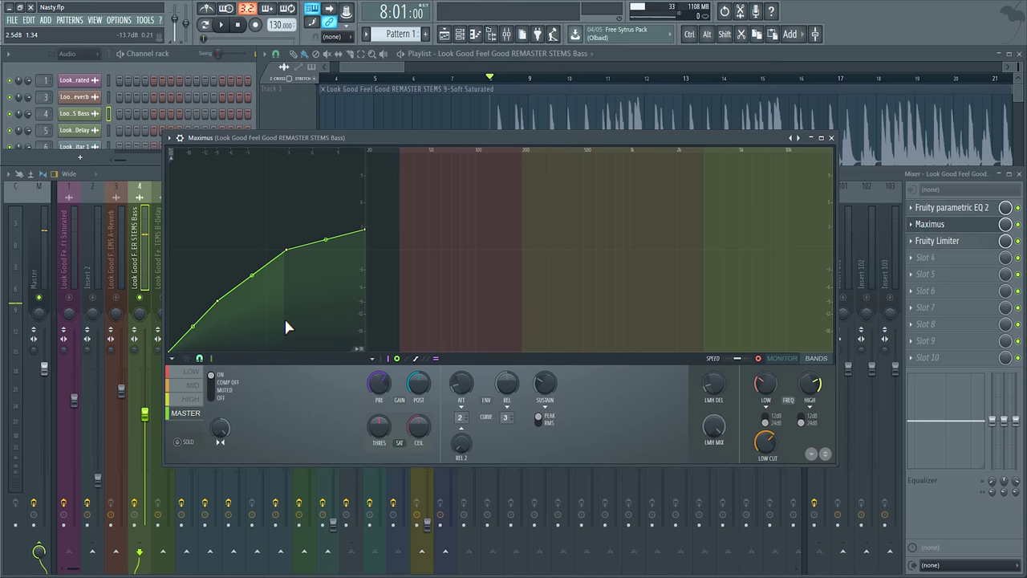
left_click(870, 180)
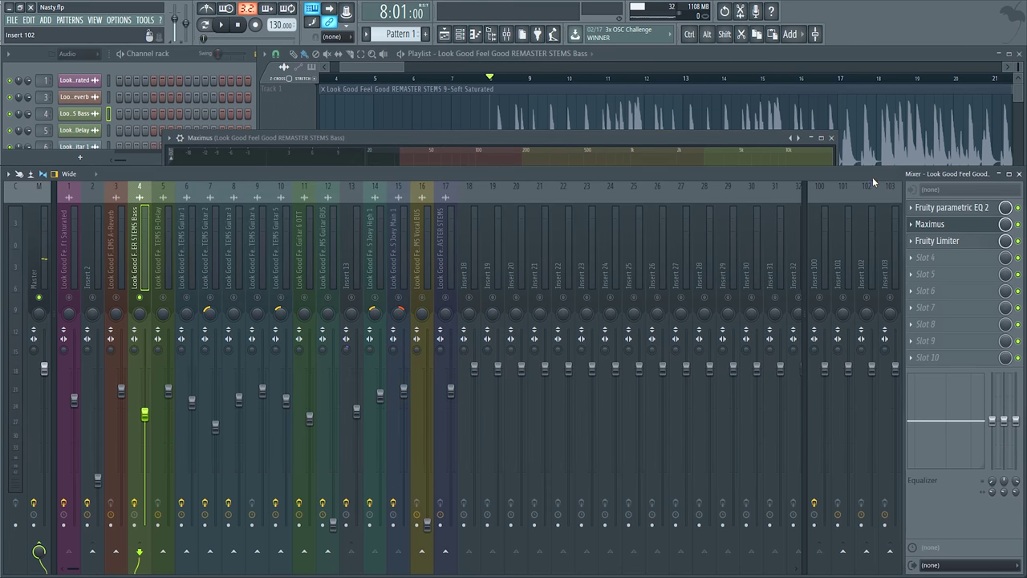
key("space")
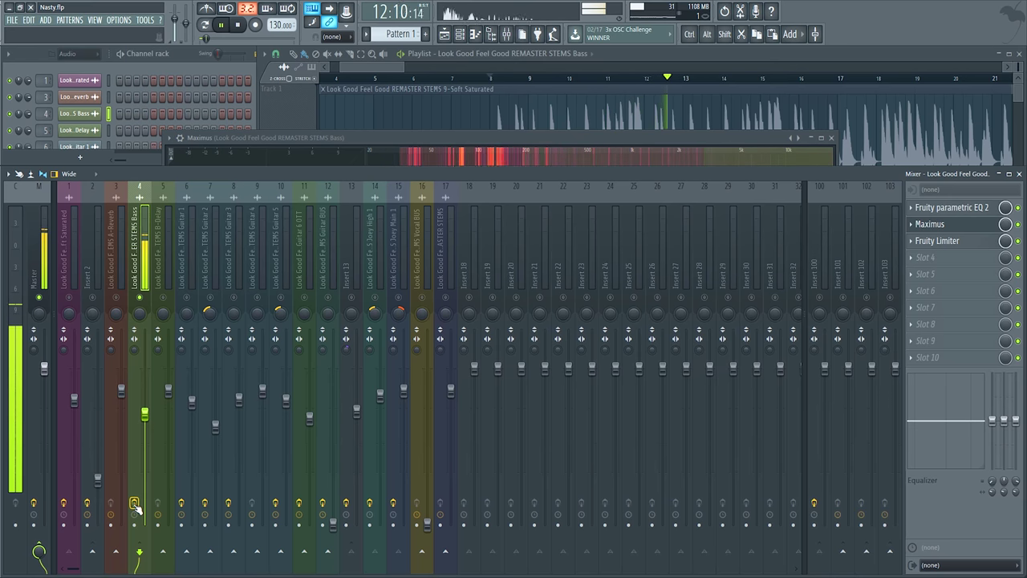
left_click_drag(243, 141, 242, 133)
key("space")
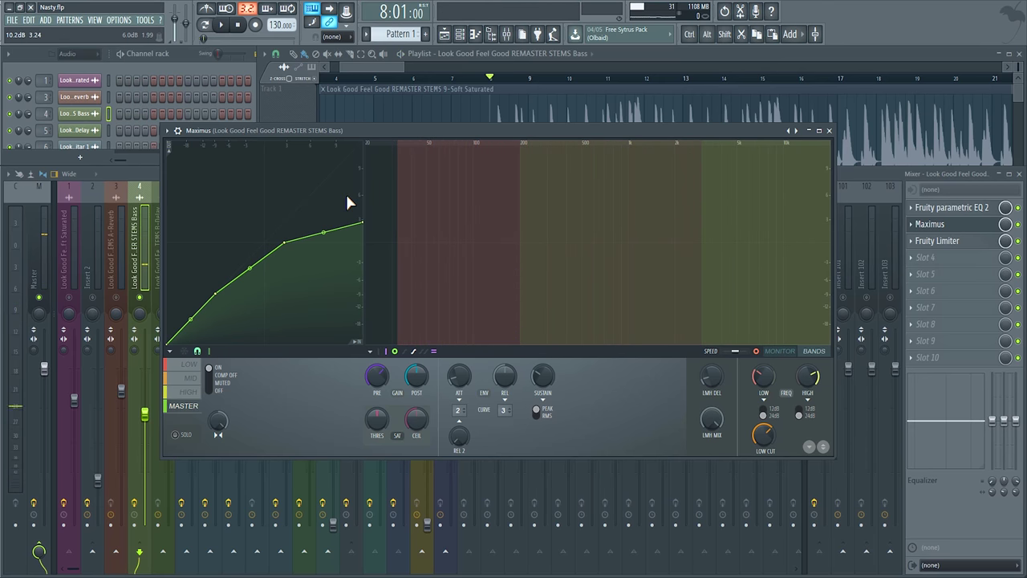
left_click_drag(548, 133, 562, 130)
key("space")
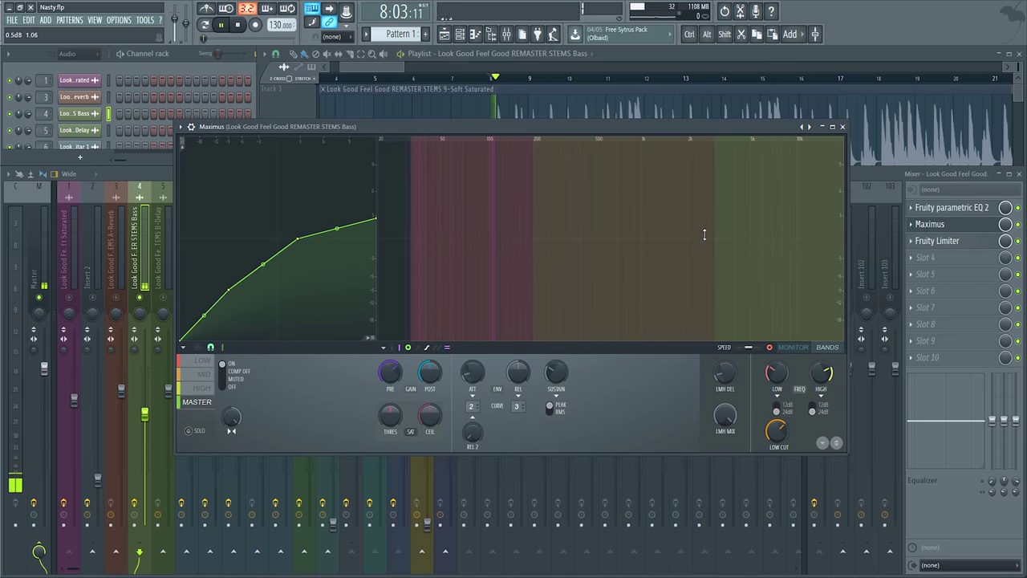
Review the Bass track's EQ, Fruity Limiter and Maximus during playback, then close the plugin windows and stop playback.
left_click(950, 209)
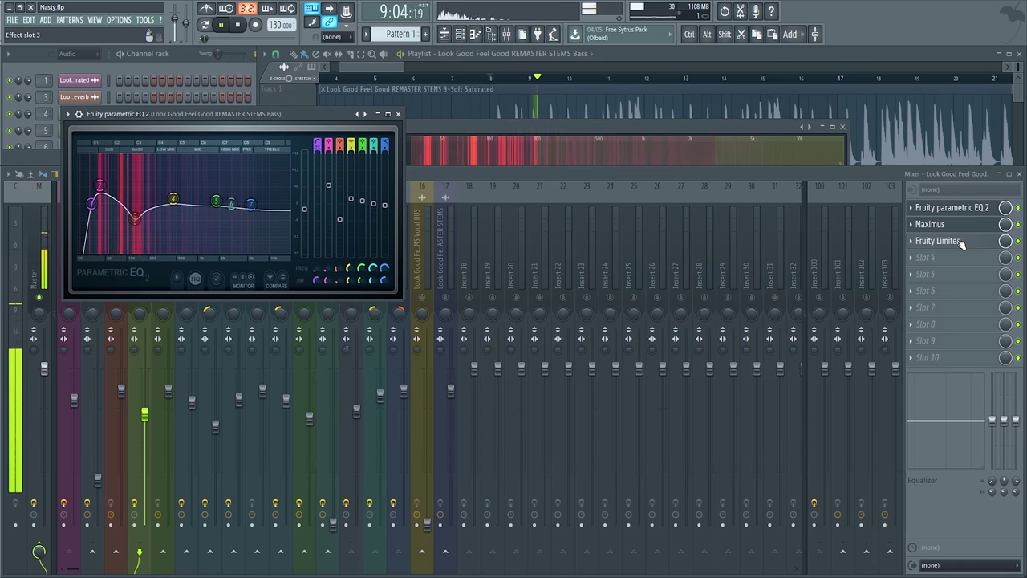
left_click(940, 240)
left_click(954, 243)
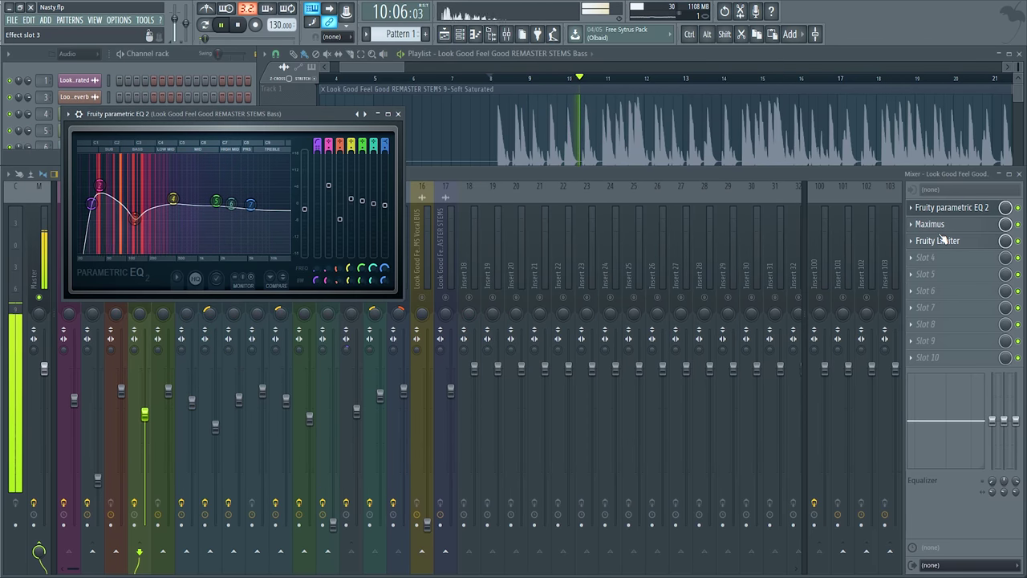
left_click(942, 227)
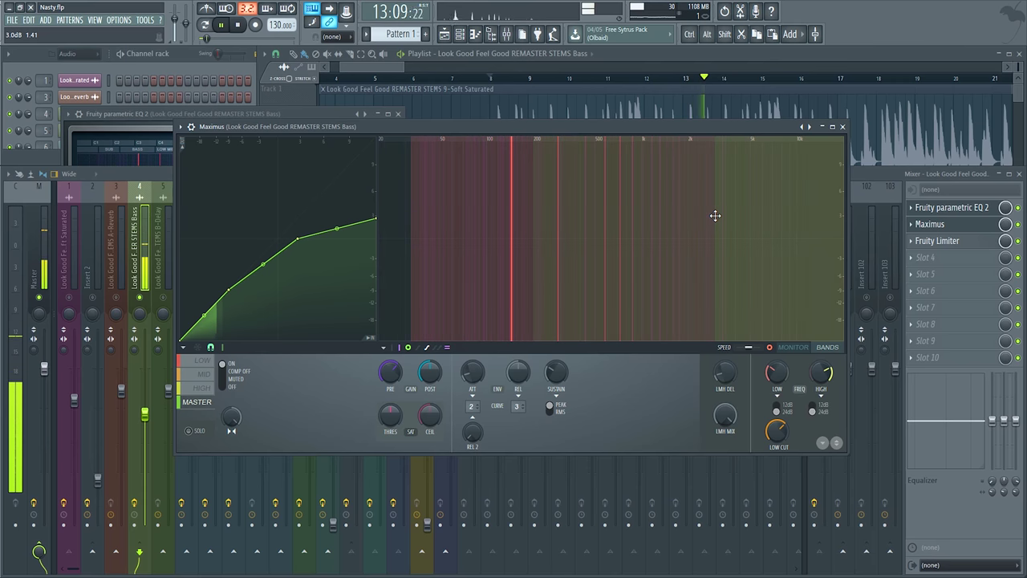
left_click(842, 126)
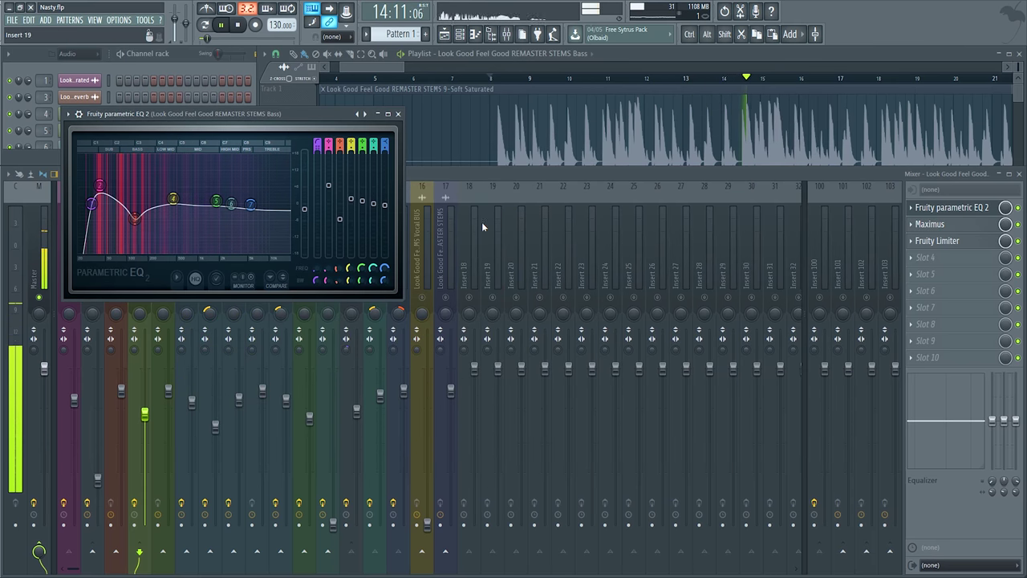
left_click(399, 114)
key("space")
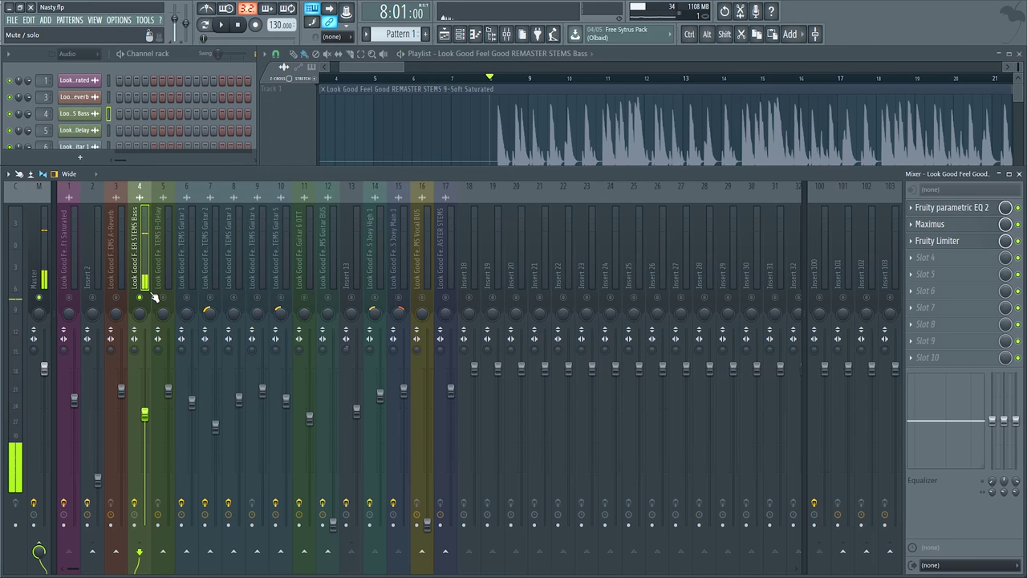
Move the playlist's playback position to bar 1 and solo the Guitar 1 track.
left_click(290, 154)
scroll(379, 227, "down", 2)
scroll(382, 227, "down", 2)
scroll(392, 241, "down", 1)
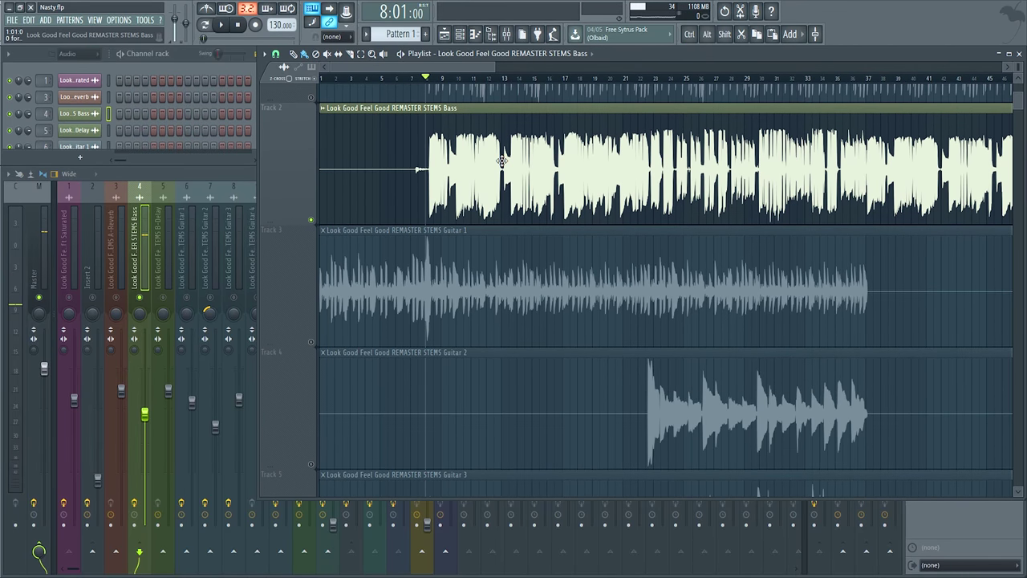
left_click(328, 84)
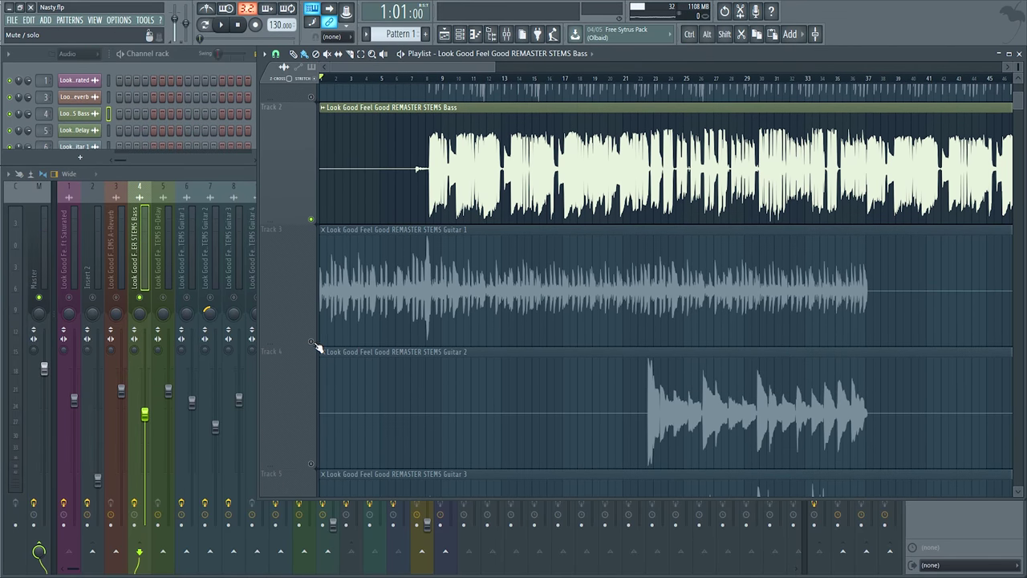
right_click(312, 342)
Select the Guitar 1 mixer track and play the soloed guitar briefly.
left_click(136, 286)
key("space")
left_click(196, 295)
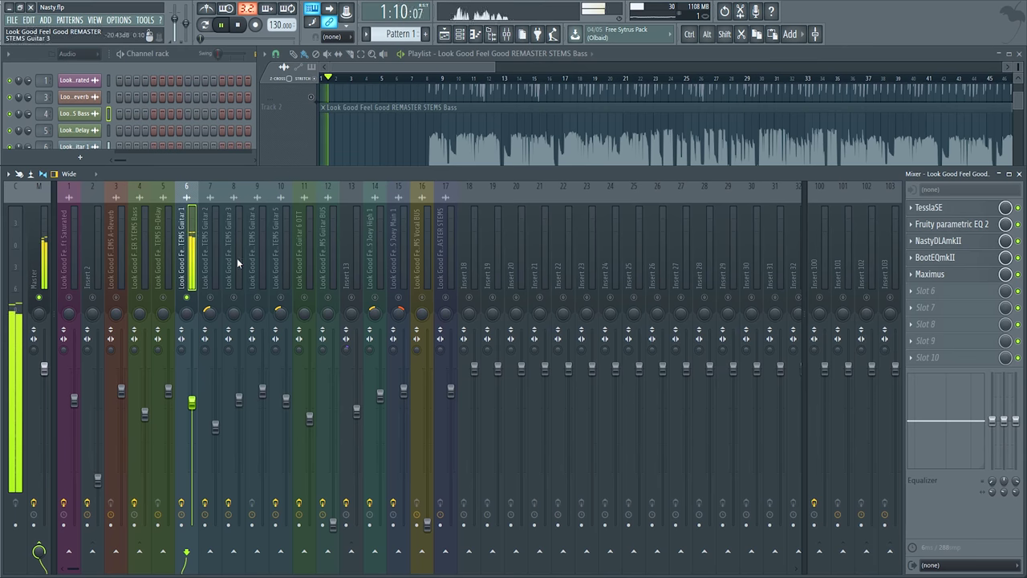
key("space")
Reduce the mixer window's height from its upper edge so the Guitar 1 clip can be seen above it.
left_click_drag(629, 169, 640, 297)
left_click(294, 264)
left_click(193, 360)
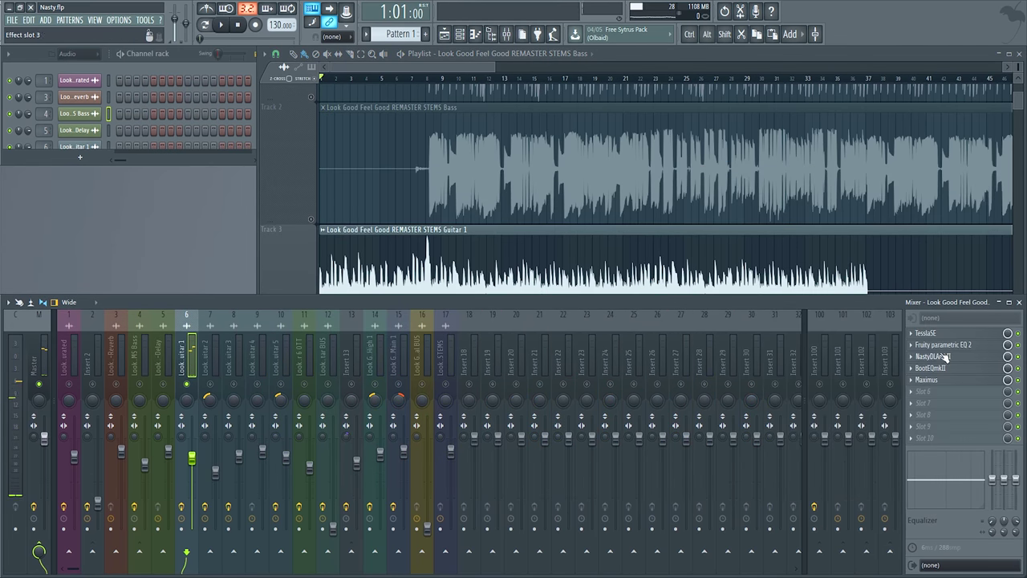
Open Fruity parametric EQ 2 on the Guitar 1 track and play the guitar through it briefly.
left_click(937, 345)
key("space")
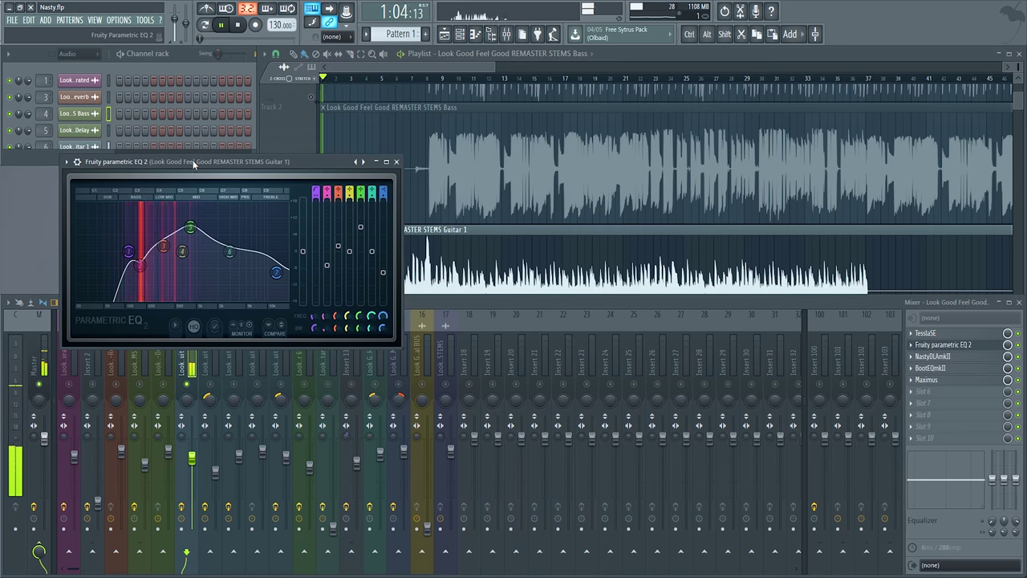
key("space")
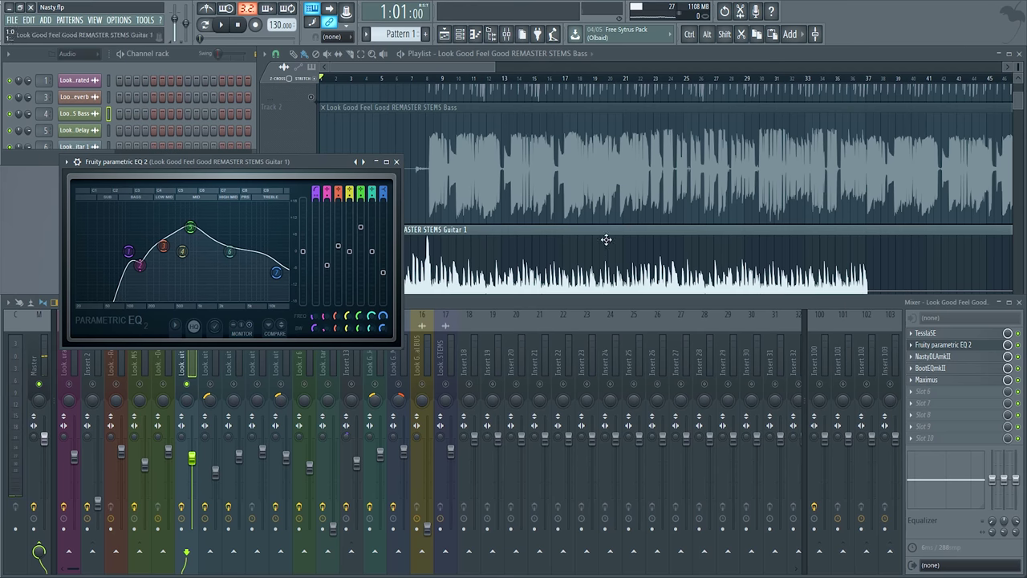
Open TesslaSE on the Guitar 1 track, move it beside the EQ and play the guitar through both plugins.
left_click(514, 313)
left_click(930, 333)
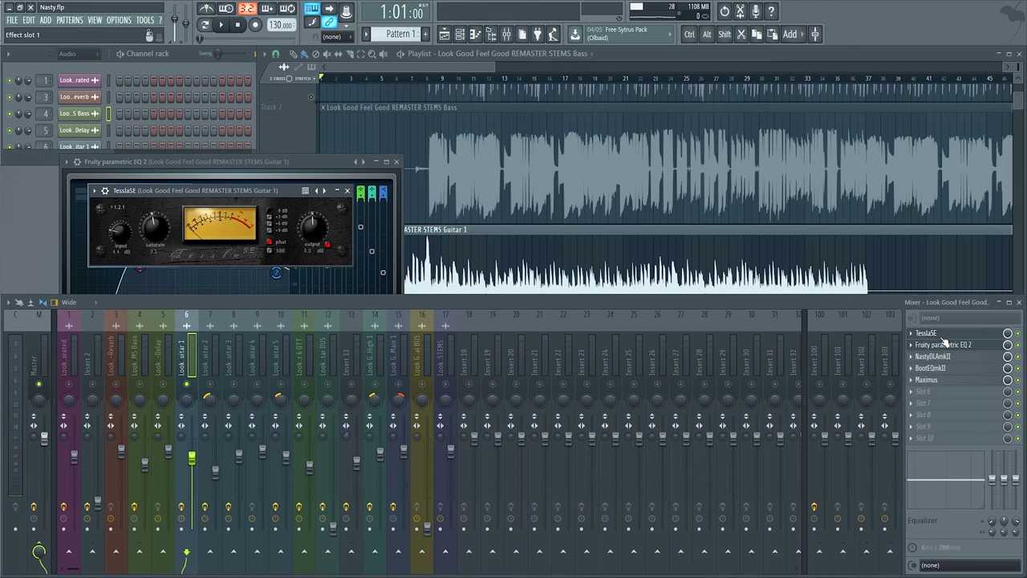
left_click_drag(201, 161, 613, 146)
key("space")
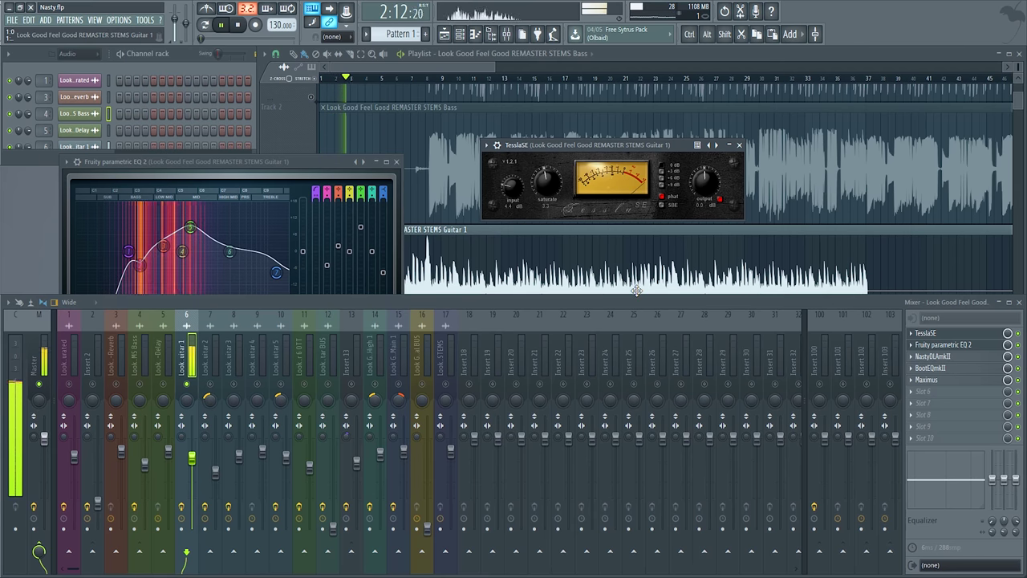
key("space")
Reposition the Guitar 1 EQ and TesslaSE windows over the playlist while auditioning the guitar again.
left_click_drag(276, 172, 246, 123)
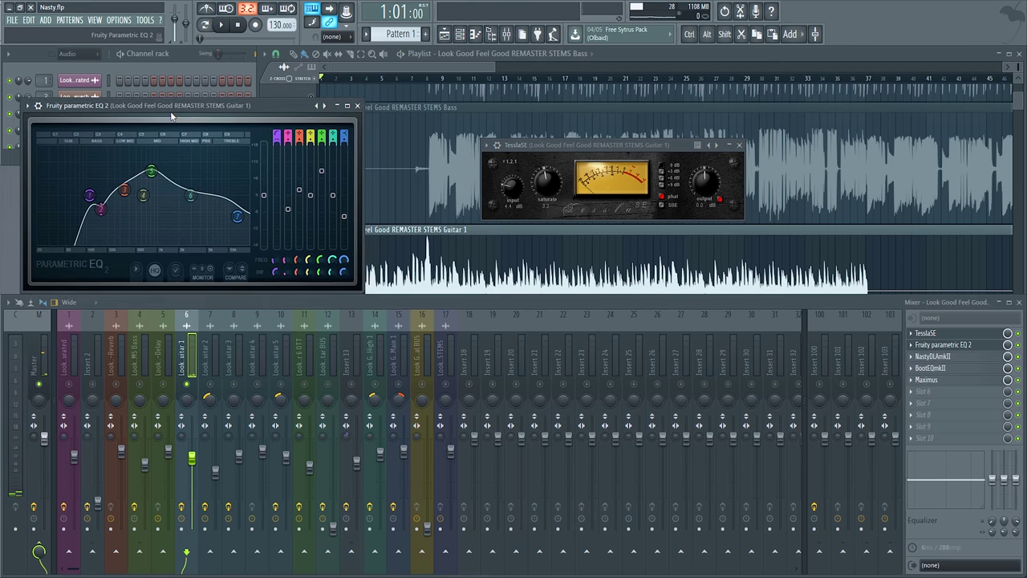
key("space")
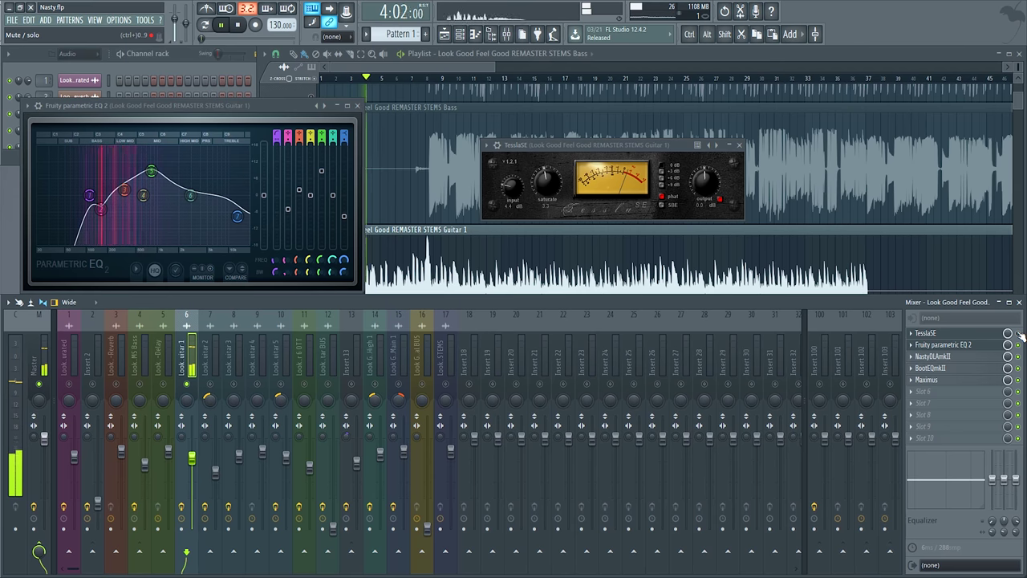
left_click_drag(538, 170, 517, 166)
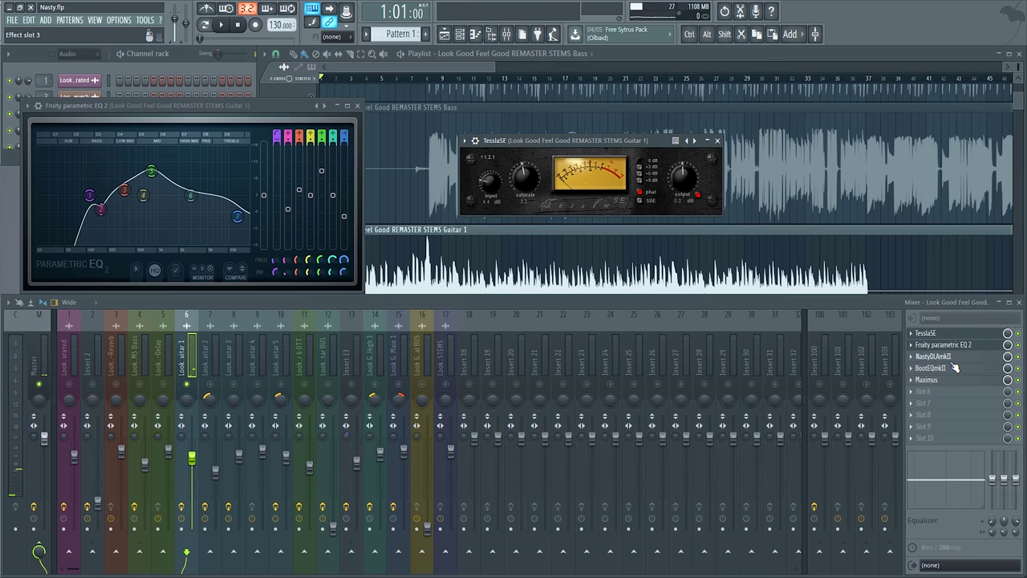
Open NastyDLAmkII and BootEQmkII on Guitar 1, arrange their windows over the playlist and play the guitar.
left_click(951, 360)
left_click_drag(309, 185, 392, 157)
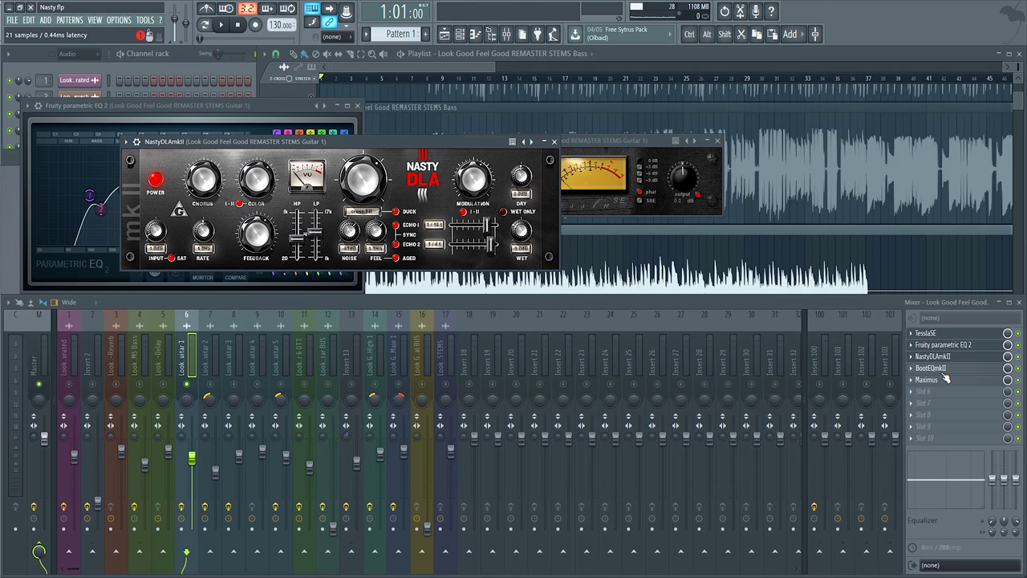
left_click(937, 368)
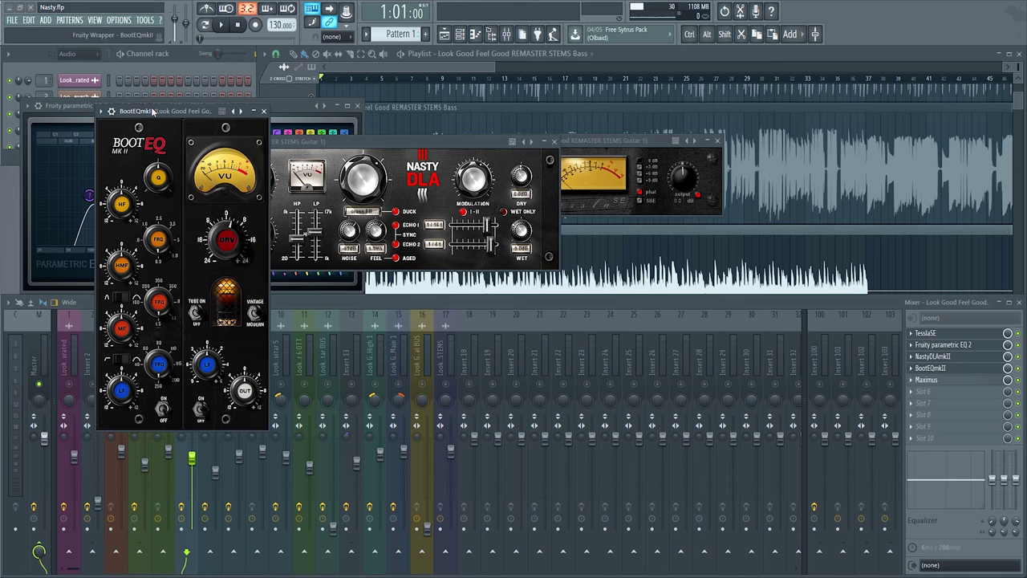
left_click_drag(152, 110, 194, 110)
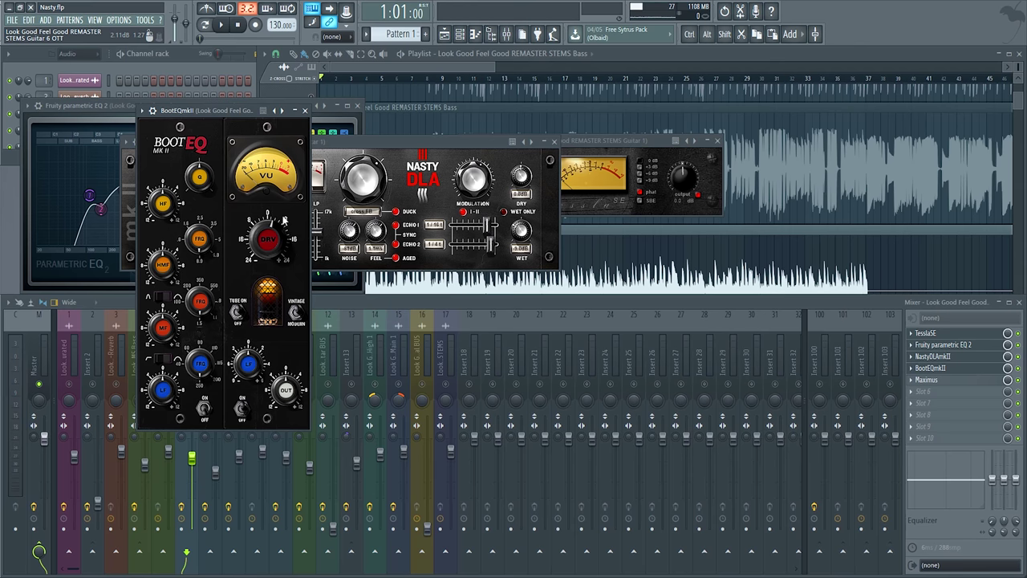
left_click(419, 309)
key("space")
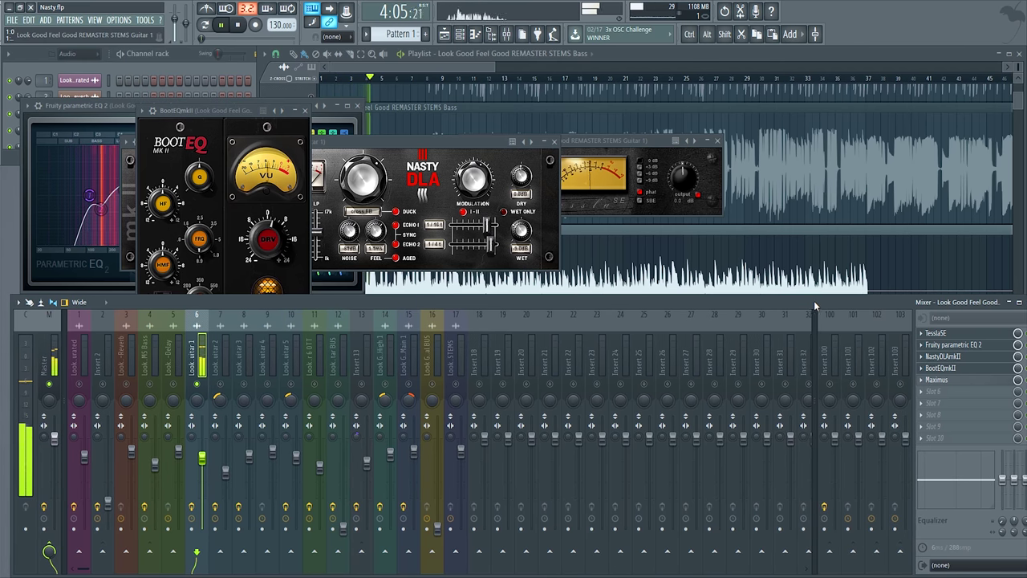
Open Maximus on the Guitar 1 track, enlarge its window and play the guitar while viewing its master band.
key("space")
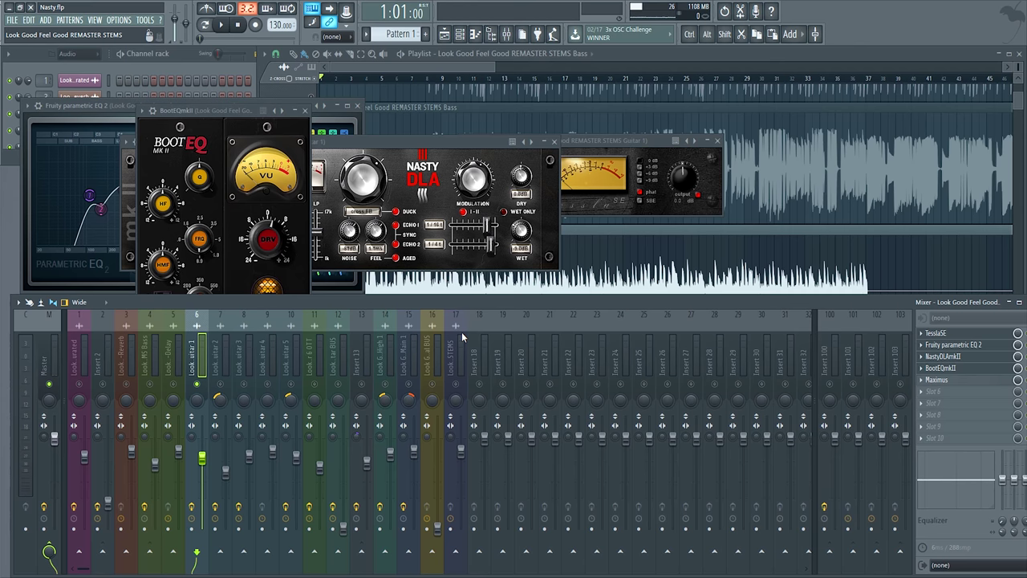
left_click(940, 379)
key("space")
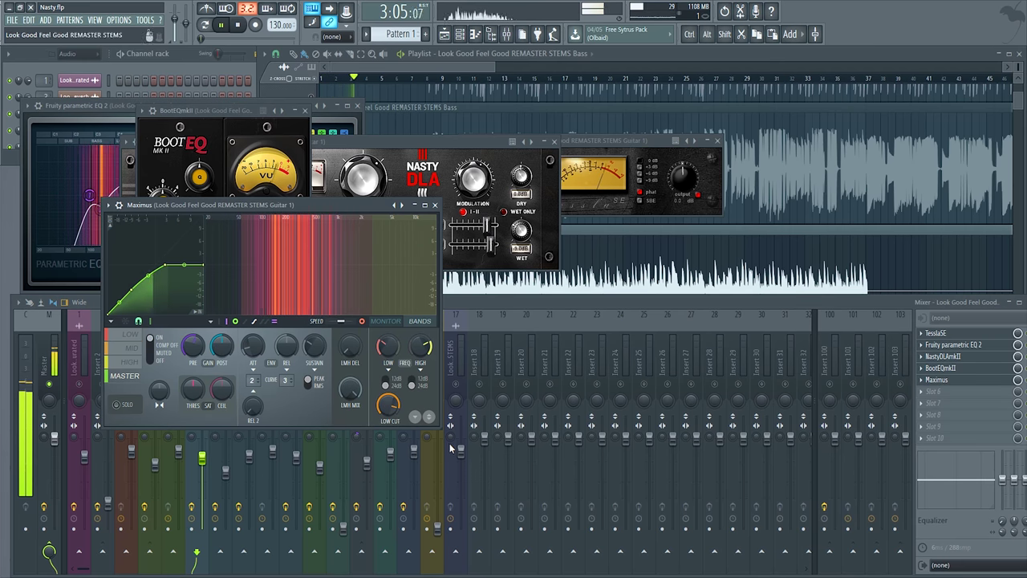
left_click_drag(439, 426, 750, 480)
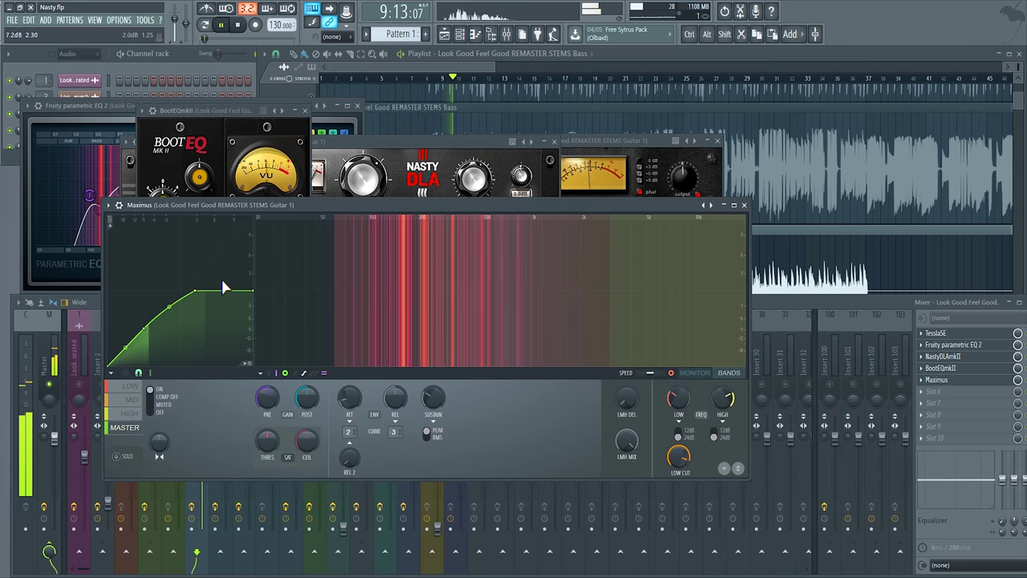
left_click(131, 428)
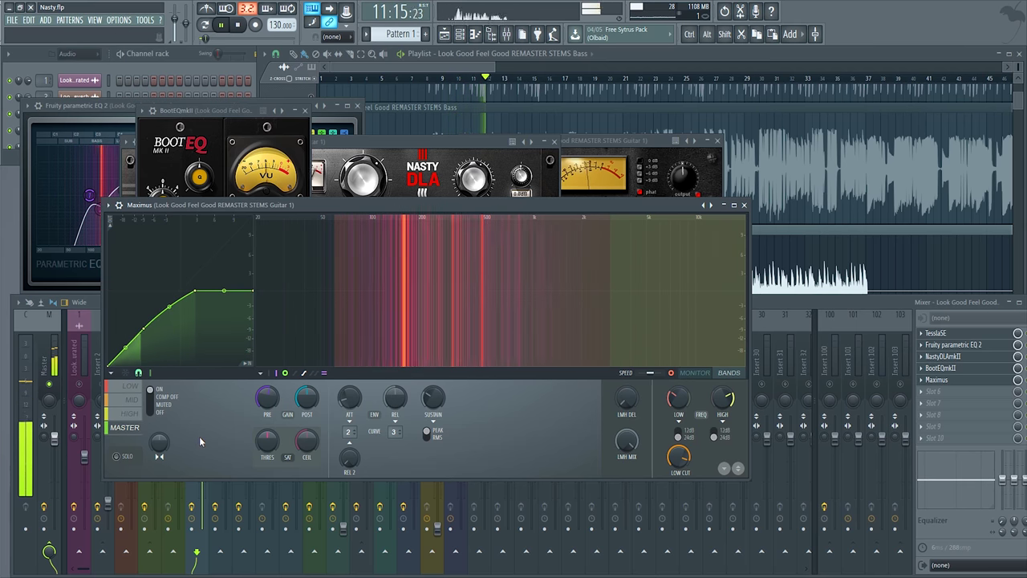
Close Maximus, stop playback and close all remaining Guitar 1 plugin windows.
left_click(744, 205)
key("space")
left_click(211, 361)
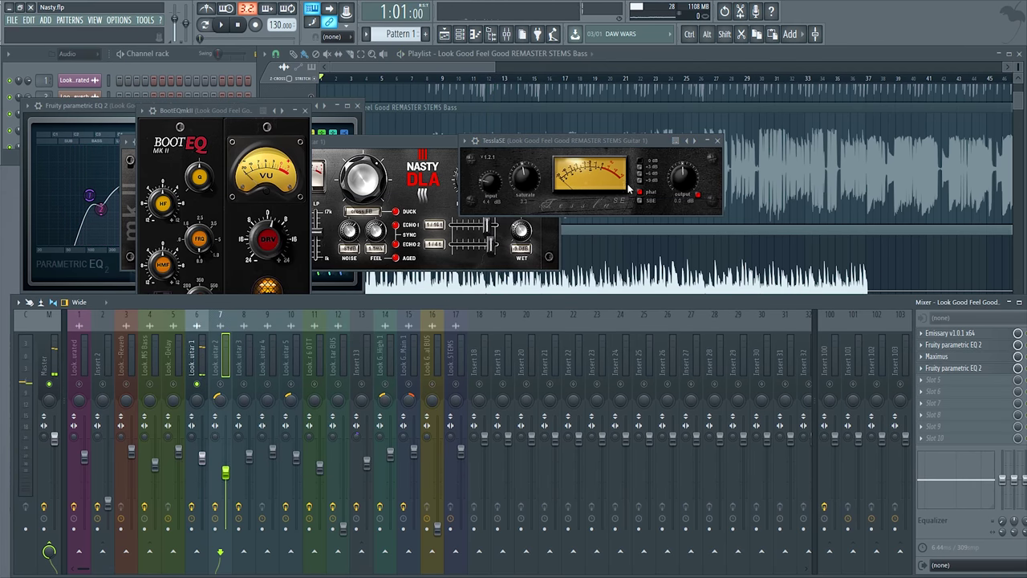
left_click(718, 141)
left_click(549, 143)
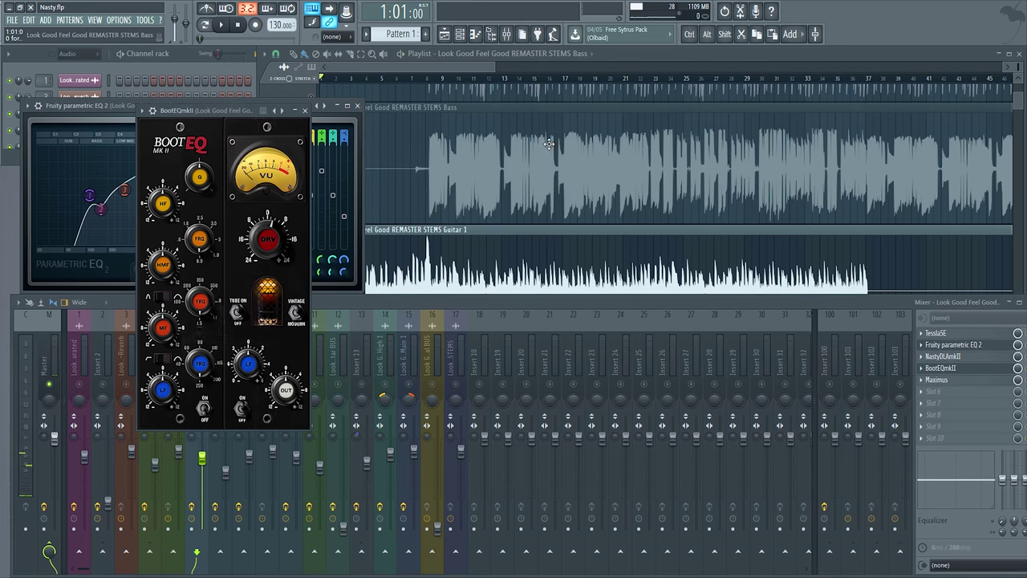
left_click(307, 110)
left_click(357, 105)
left_click(302, 110)
Solo the Guitar 2 mixer track and audition its playlist clip from bar 22.
scroll(319, 275, "down", 2)
scroll(358, 217, "up", 2)
scroll(321, 337, "down", 1)
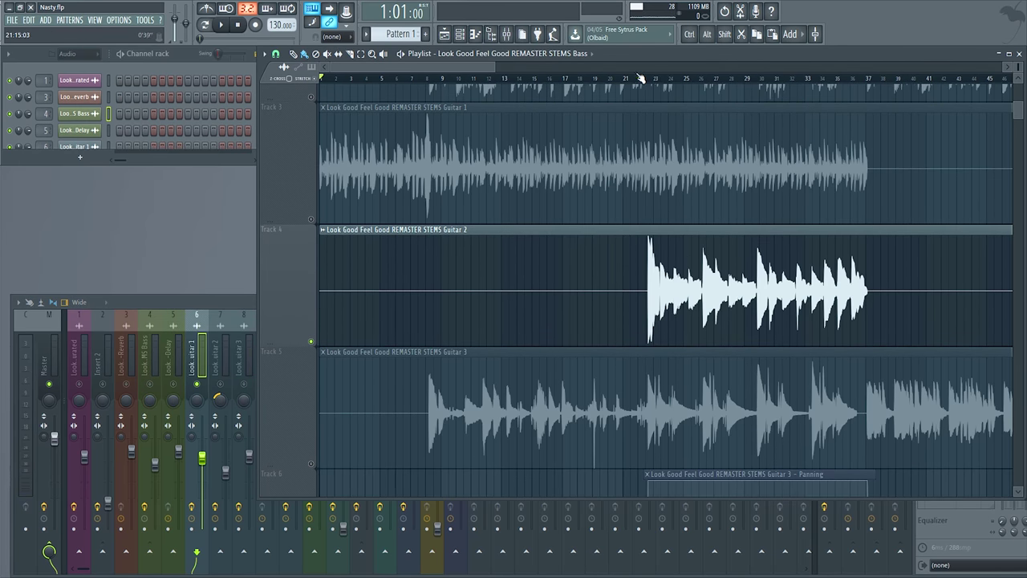
left_click(638, 77)
key("space")
scroll(686, 215, "up", 3)
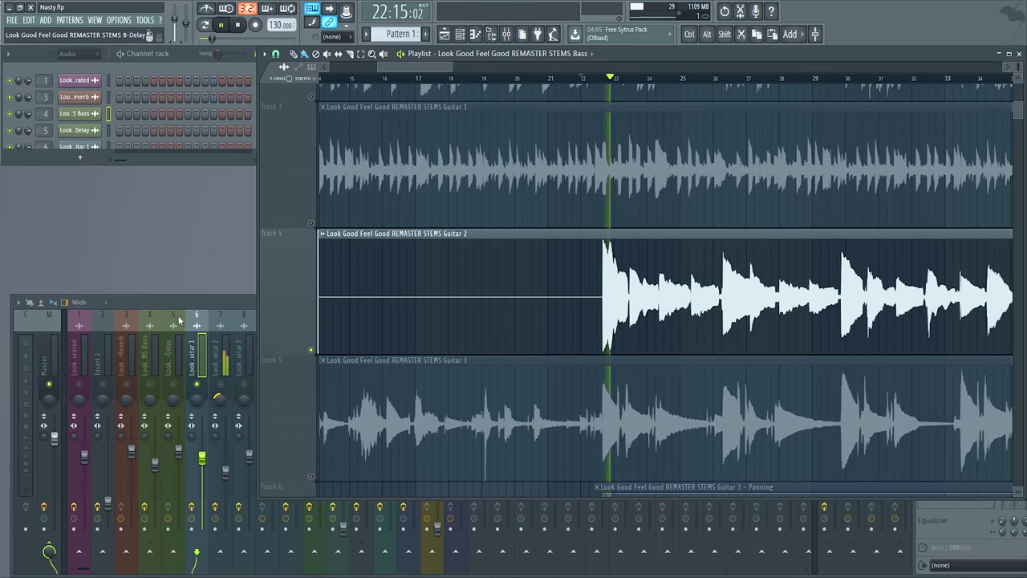
left_click(222, 353)
key("space")
right_click(221, 384)
key("space")
left_click_drag(444, 217, 422, 197)
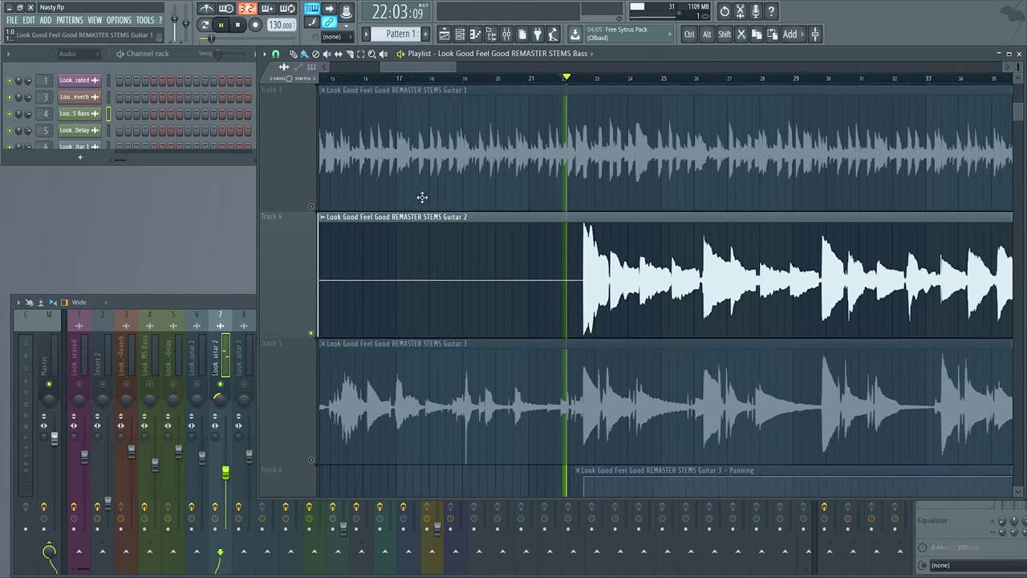
key("space")
Unmute the panning automation on playlist Track 6 and play Guitar 2 with it.
scroll(447, 367, "down", 1)
scroll(435, 332, "down", 2, "ctrl")
scroll(435, 333, "down", 2, "alt")
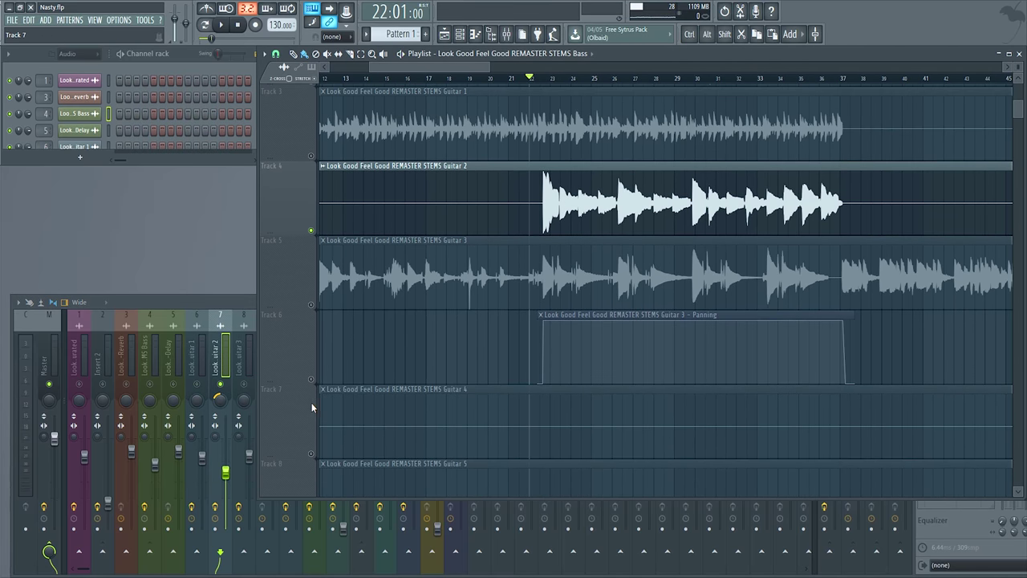
left_click(311, 379)
scroll(482, 262, "down", 5, "ctrl")
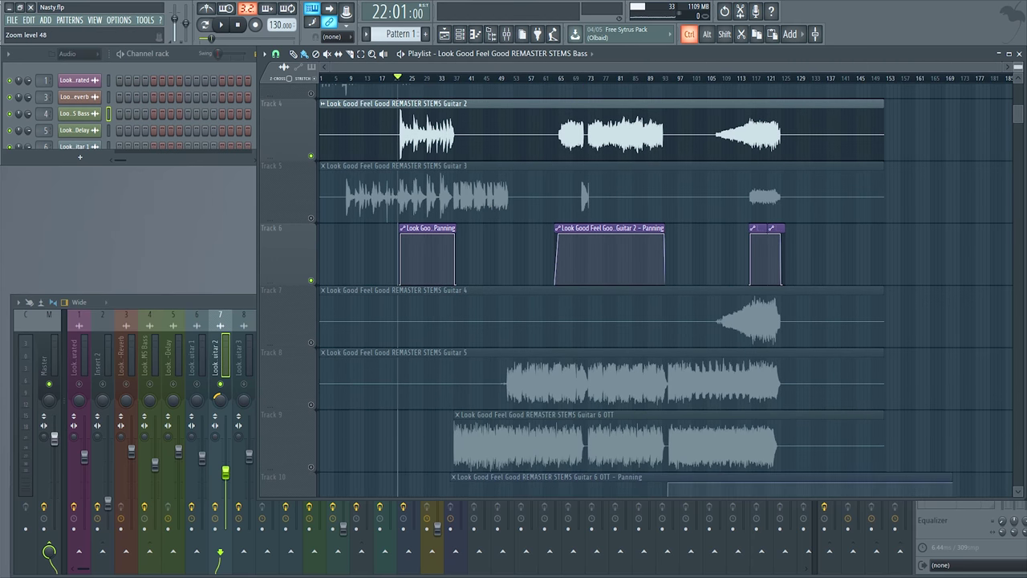
scroll(402, 162, "down", 2, "alt")
key("space")
scroll(401, 161, "up", 2, "ctrl")
left_click(220, 325)
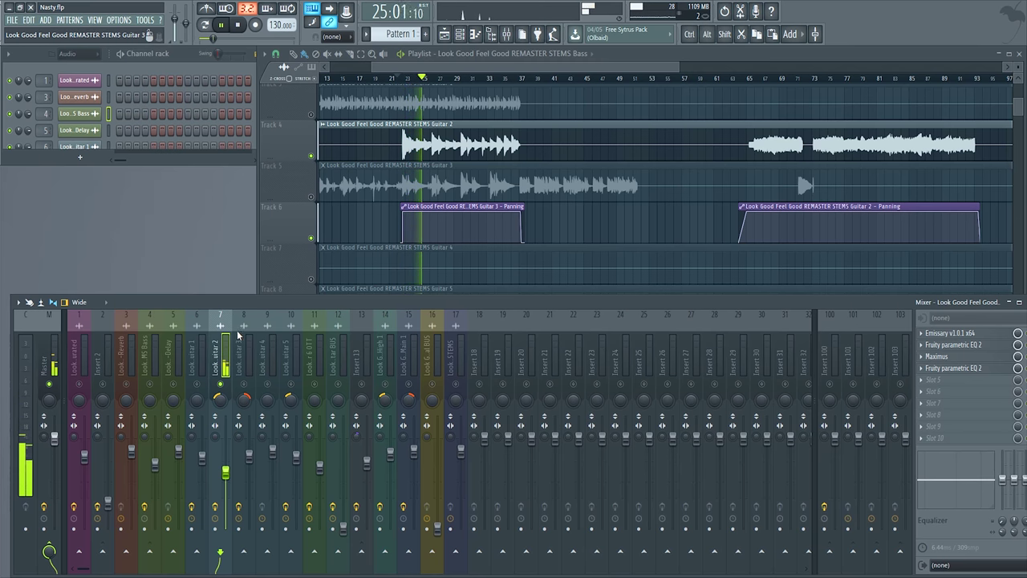
Unmute the Guitar 3 mixer track, leave only the Guitar 2 and Guitar 3 playlist tracks active and play them together.
left_click_drag(458, 220, 517, 264)
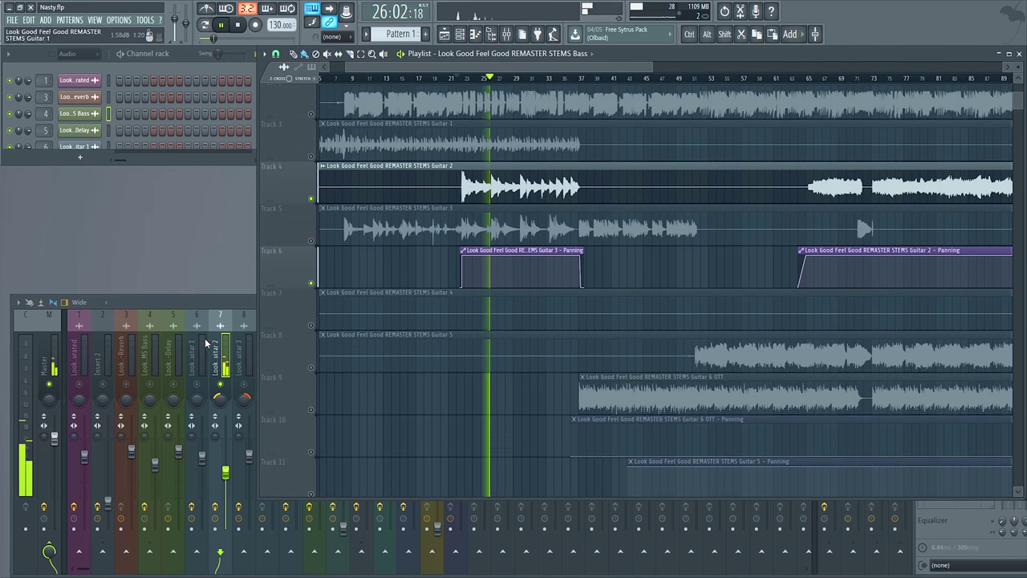
left_click(245, 375)
left_click(244, 384)
left_click_drag(390, 223, 436, 285)
right_click(311, 263)
left_click(311, 220)
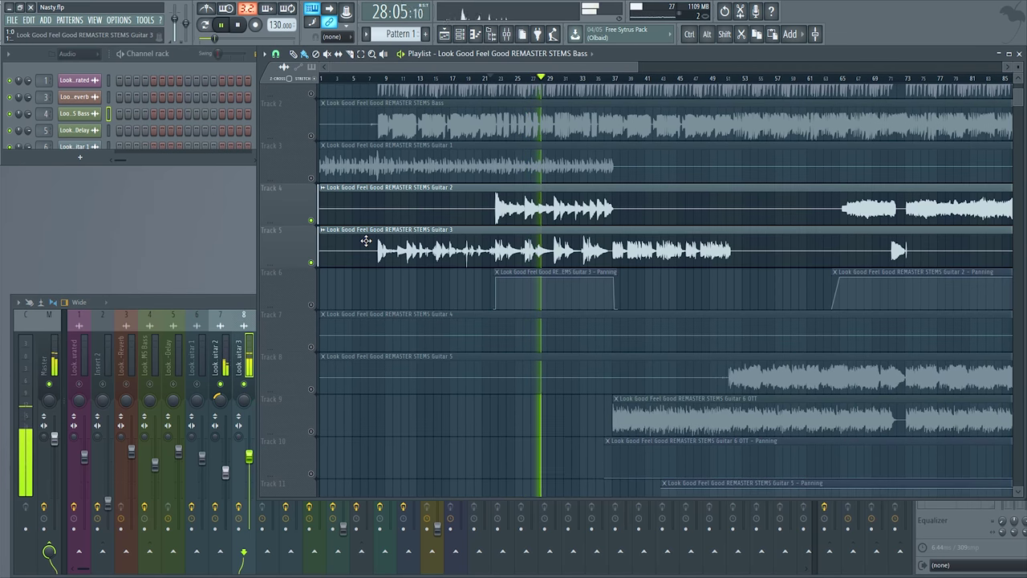
left_click(239, 346)
key("space")
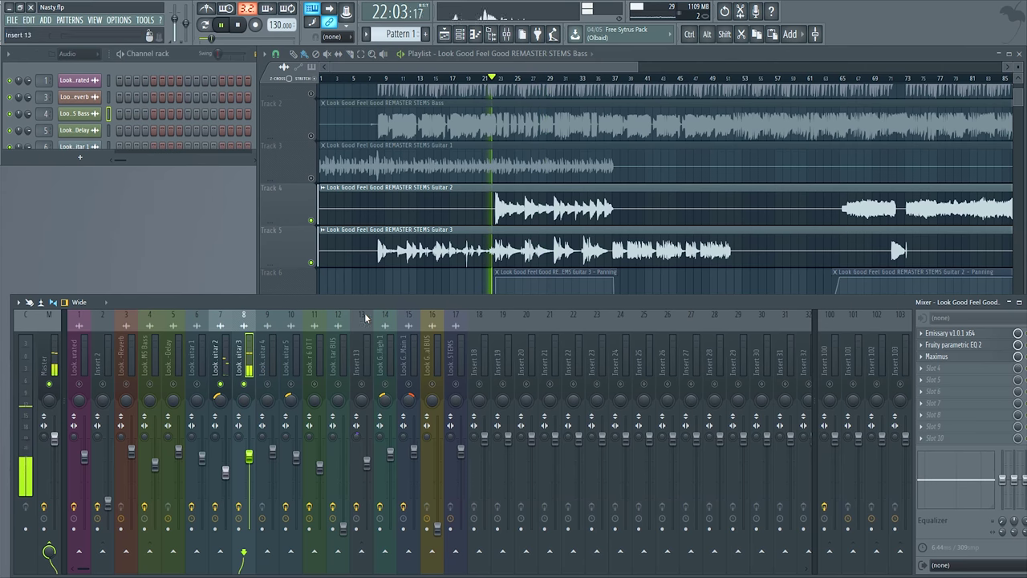
Enable the Track 6 panning automation for both guitars, listen to the result and stop playback.
left_click(302, 291)
left_click(311, 305)
left_click(214, 302)
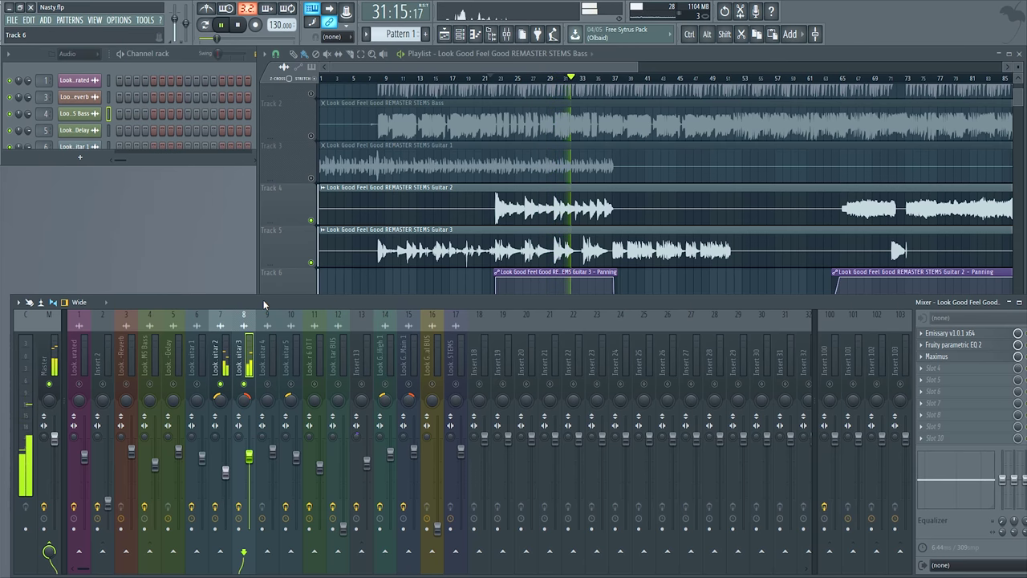
key("space")
Examine where the Guitar 3 panning automation starts by moving the playhead across it within bar 22.
left_click(434, 259)
scroll(463, 261, "up", 5)
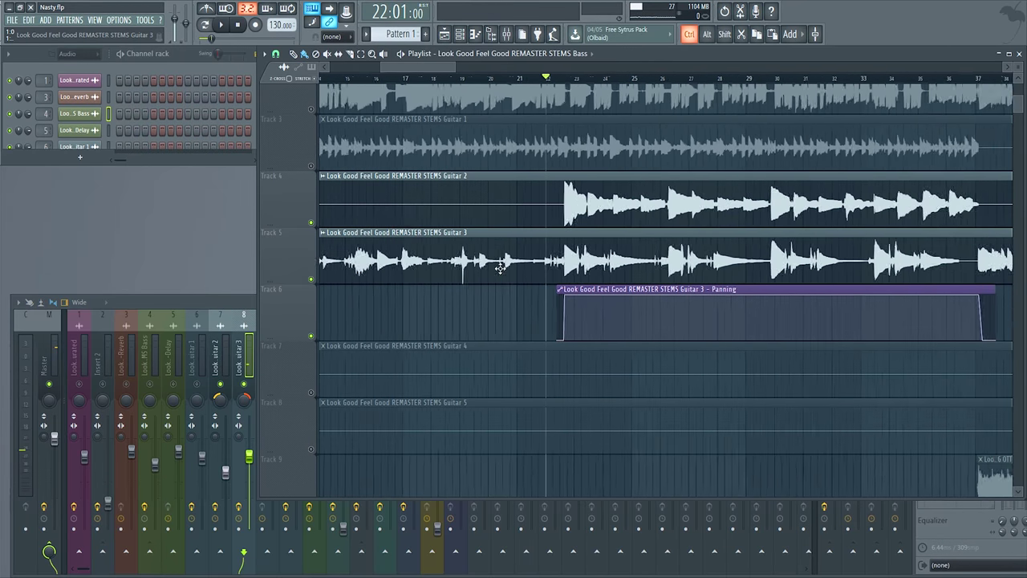
scroll(500, 268, "up", 4)
scroll(431, 426, "up", 3)
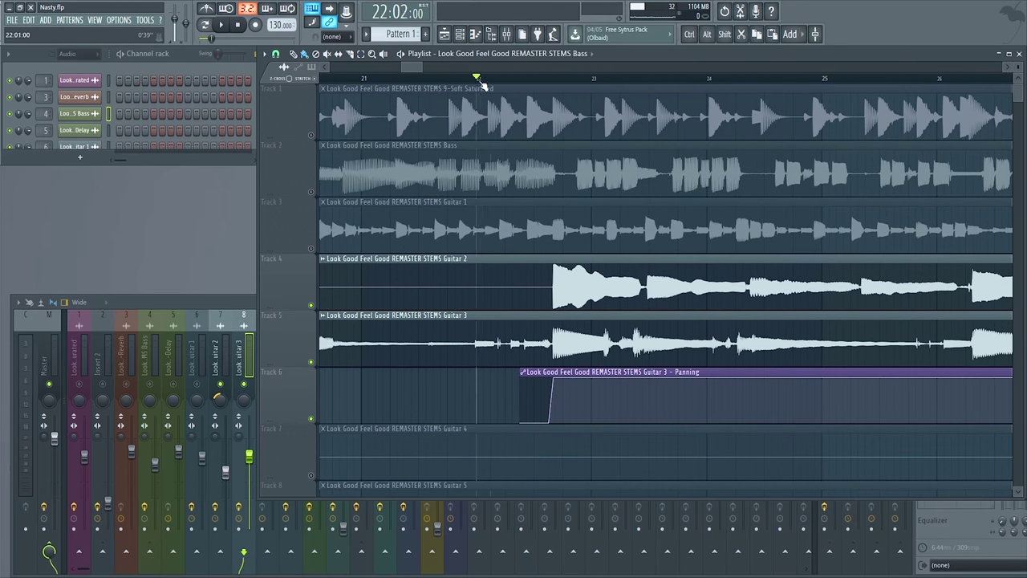
left_click_drag(476, 84, 469, 80)
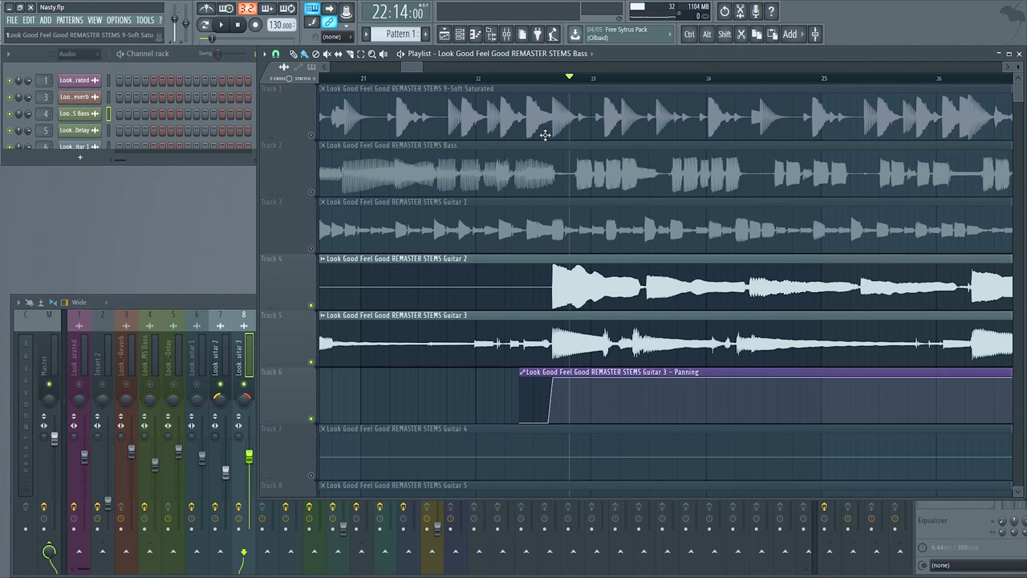
scroll(516, 231, "down", 5)
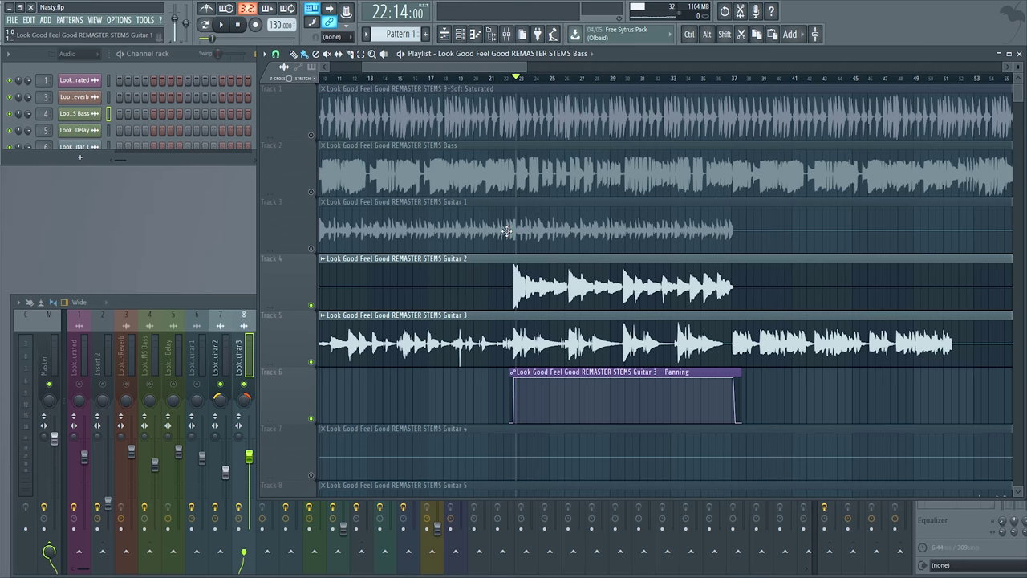
Play Guitar 2 and Guitar 3 from bar 21 through the start of the panning automation.
left_click(412, 78)
key("space")
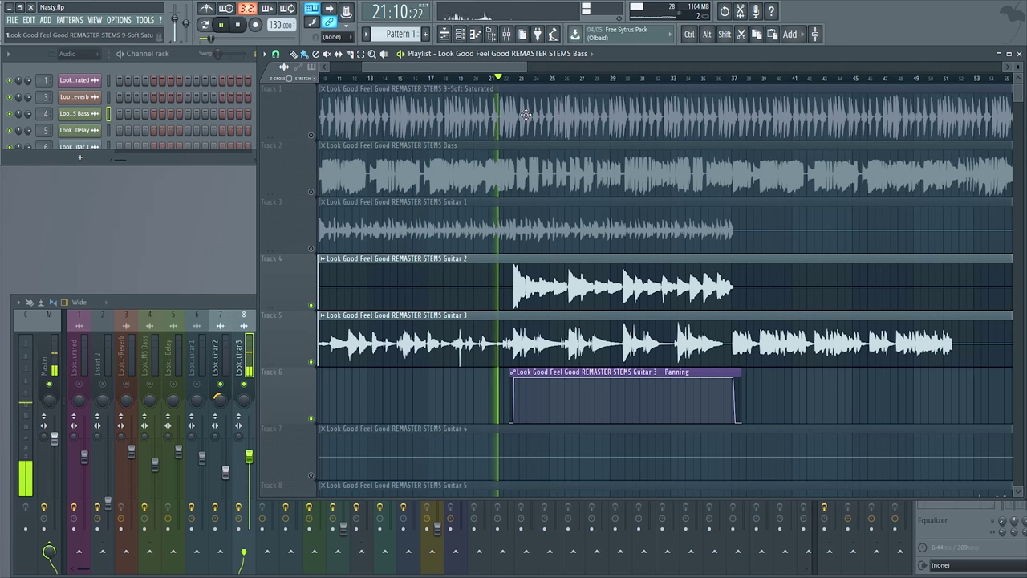
scroll(529, 159, "up", 2)
scroll(529, 160, "up", 2)
key("space")
Open Emissary and Fruity parametric EQ 2 on the Guitar 2 track, arrange their windows and play the guitars.
left_click(225, 368)
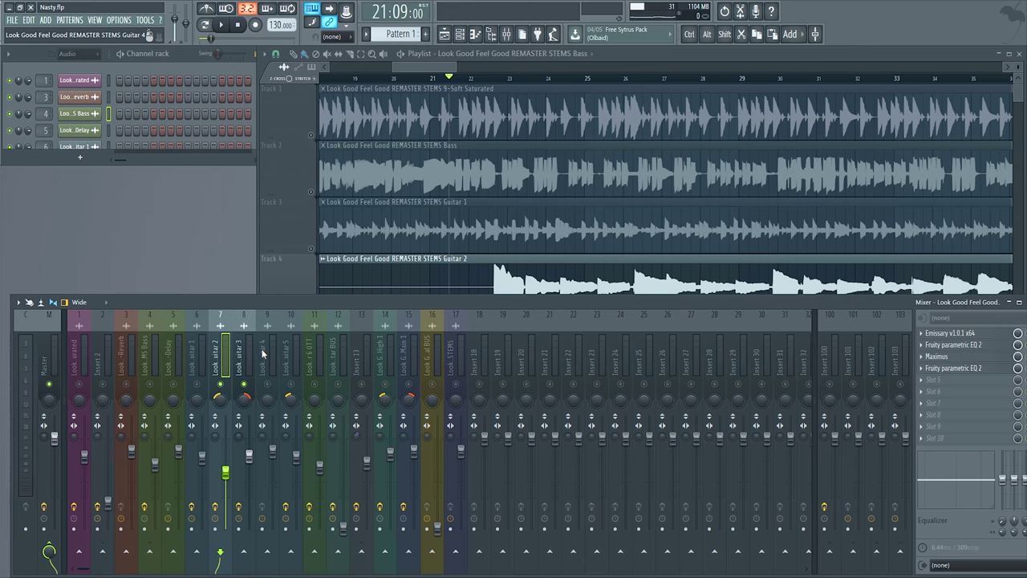
left_click(960, 335)
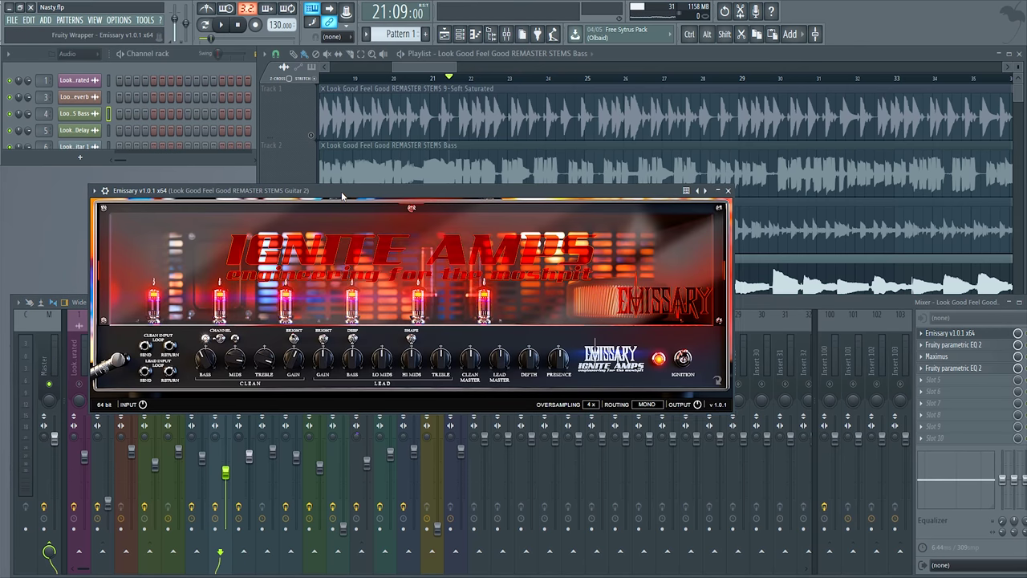
left_click_drag(338, 197, 252, 60)
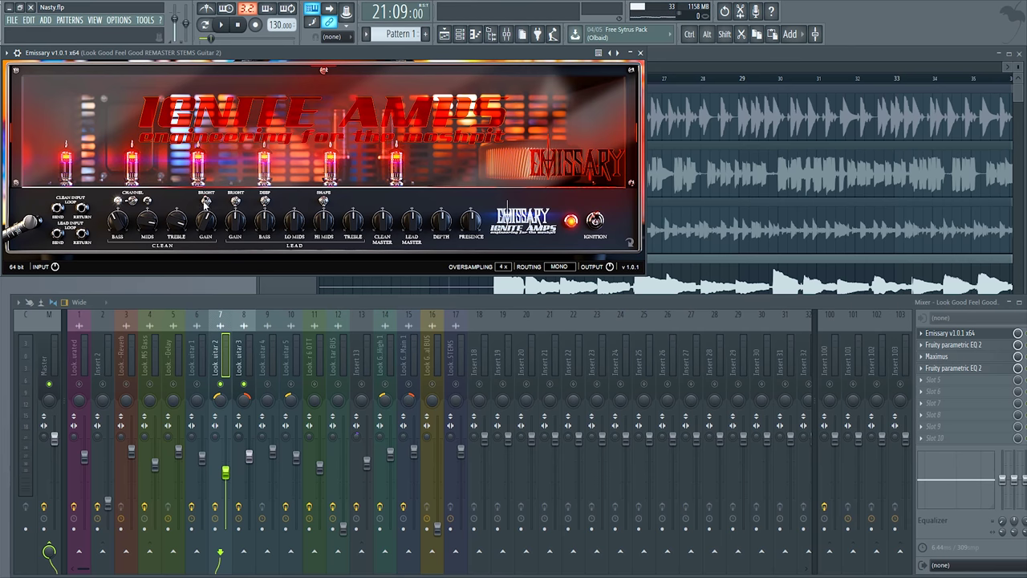
left_click(963, 344)
left_click_drag(249, 204, 252, 187)
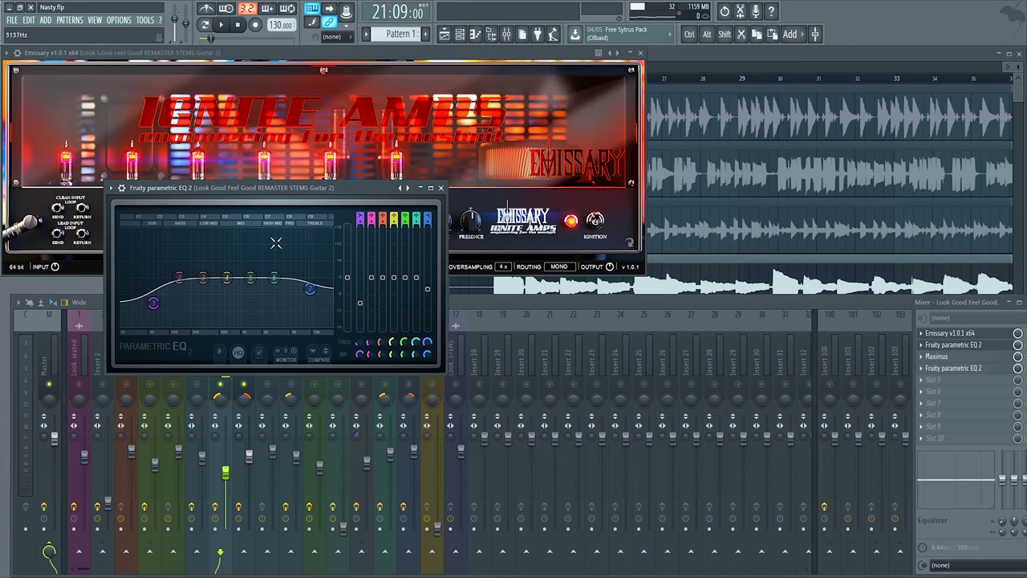
key("space")
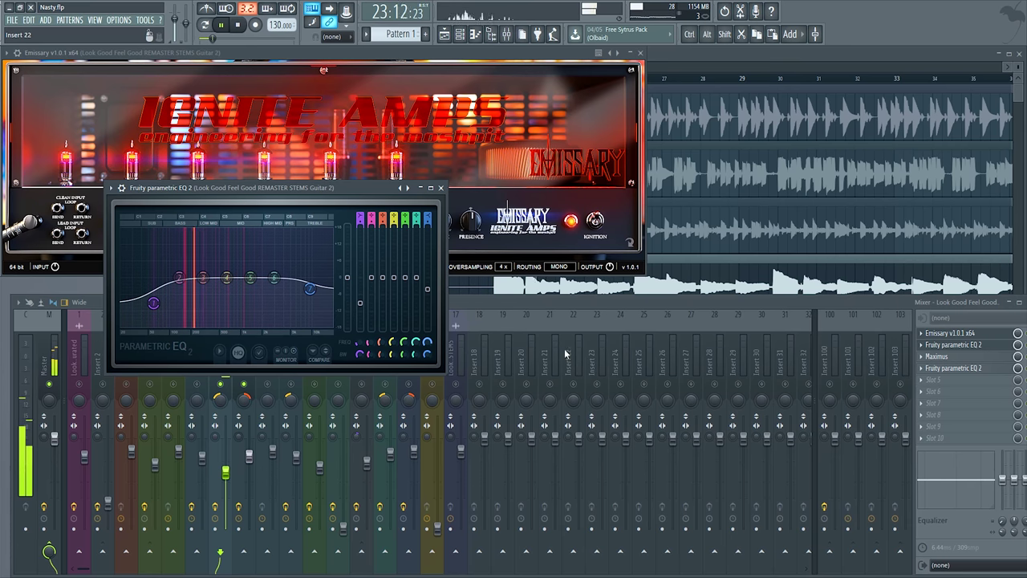
Open Maximus on the Guitar 2 track, enlarge its window to examine the master curve during playback and close it.
left_click(960, 359)
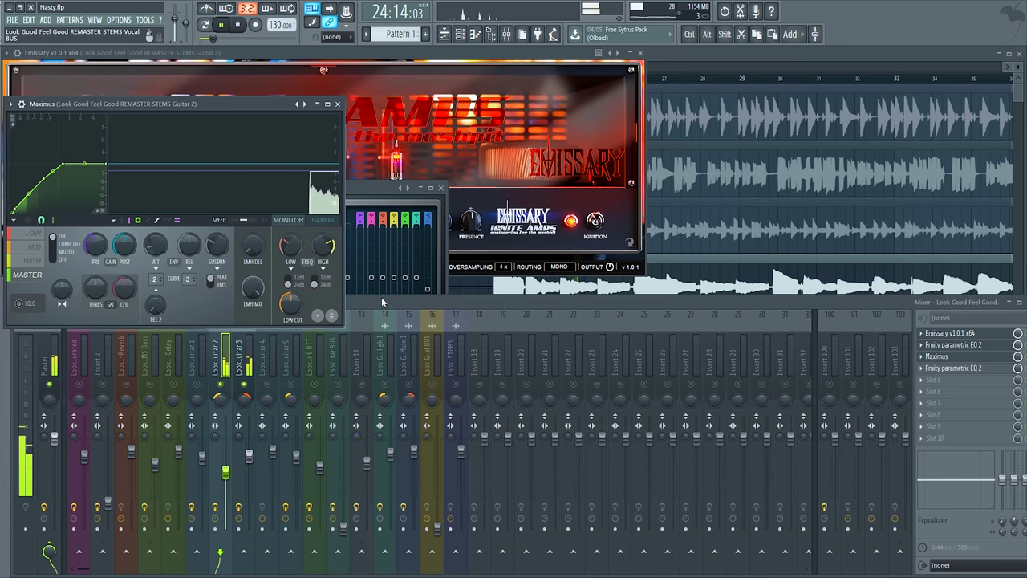
left_click_drag(343, 326, 884, 555)
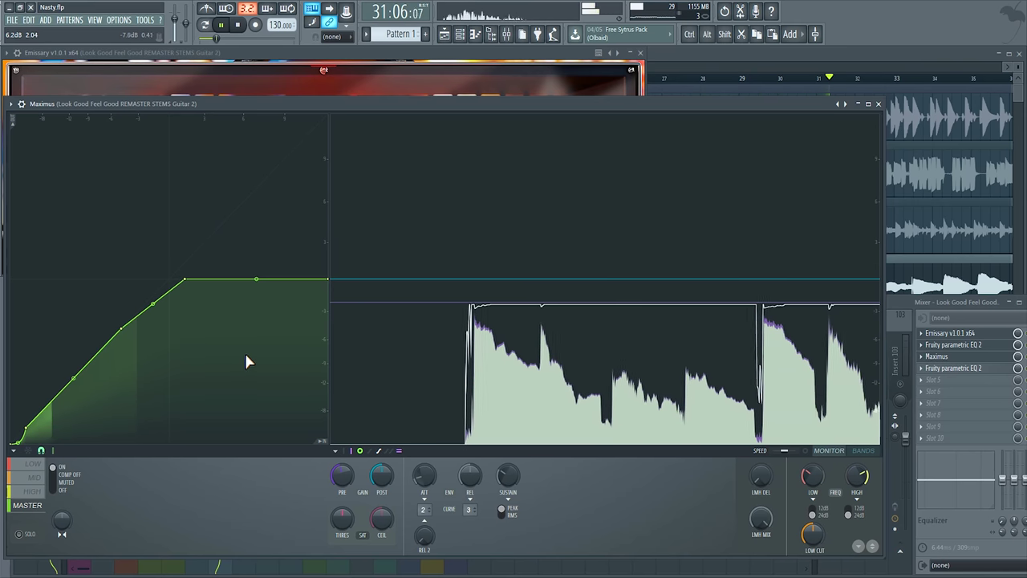
left_click(879, 104)
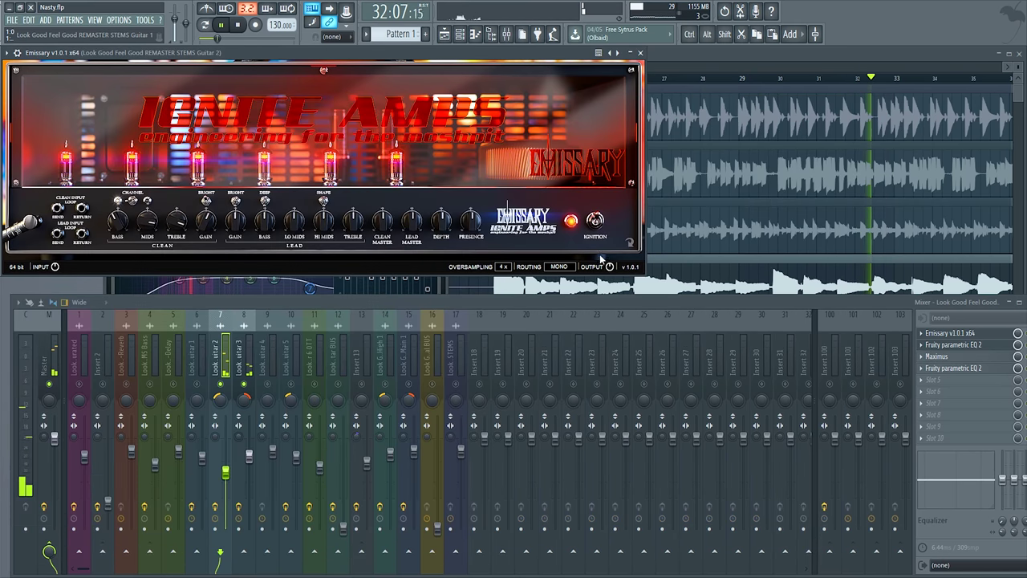
Reopen Maximus on Guitar 2, shrink its window, review its low, mid, high and master bands and close it.
left_click(952, 361)
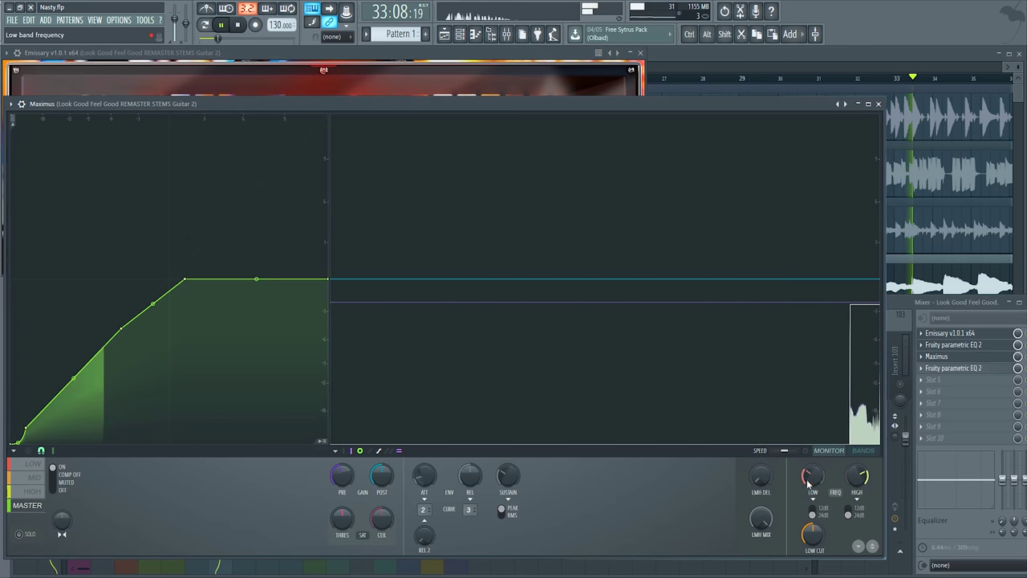
left_click_drag(884, 554, 807, 358)
left_click(32, 266)
left_click(27, 307)
left_click(32, 264)
left_click(33, 278)
left_click(33, 293)
scroll(35, 308, "down", 1)
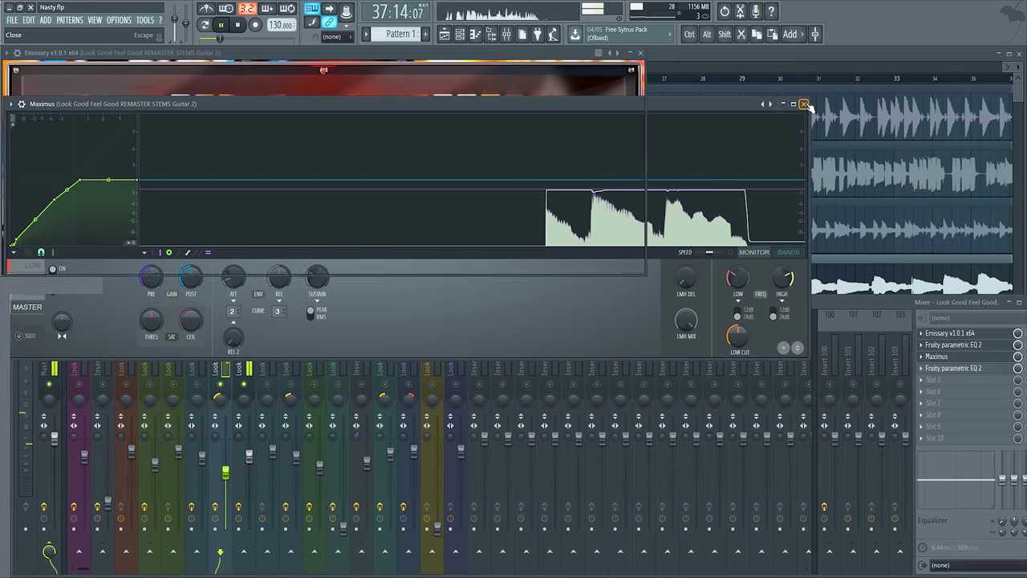
left_click(803, 104)
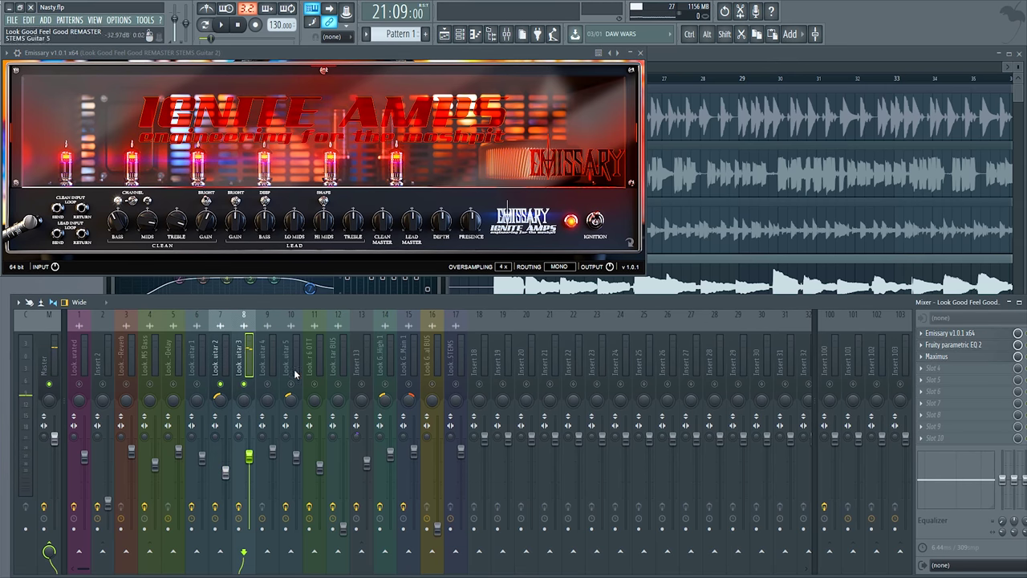
Open Emissary, Fruity parametric EQ 2 and Maximus on the Guitar 3 track and bring the Emissary window to the front.
left_click(961, 337)
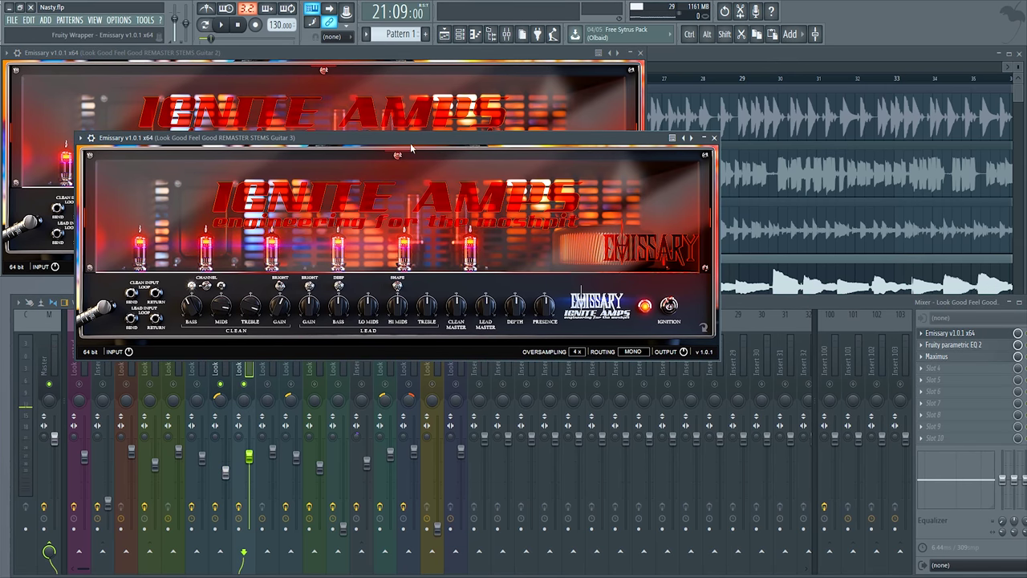
left_click_drag(410, 143, 272, 57)
left_click(983, 344)
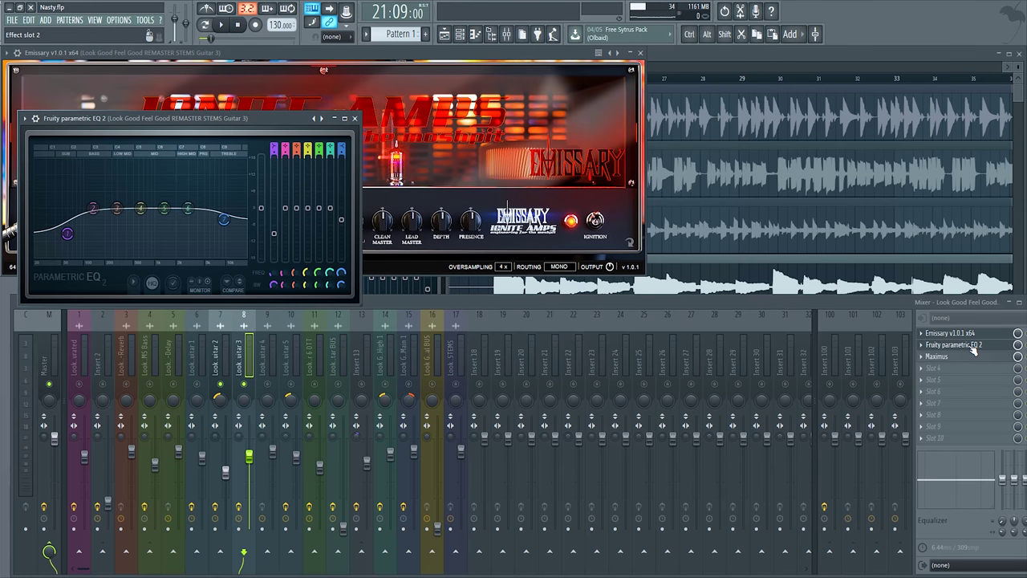
left_click(935, 357)
left_click(366, 133)
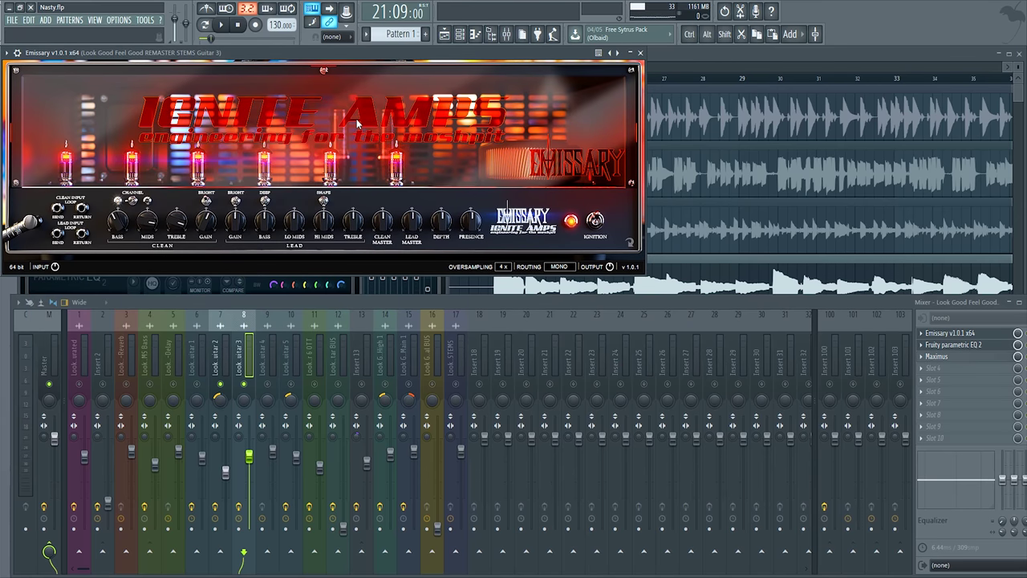
Close the Guitar 3 effect windows and open the second Fruity parametric EQ 2 on the Guitar 2 track.
left_click(640, 53)
left_click(354, 118)
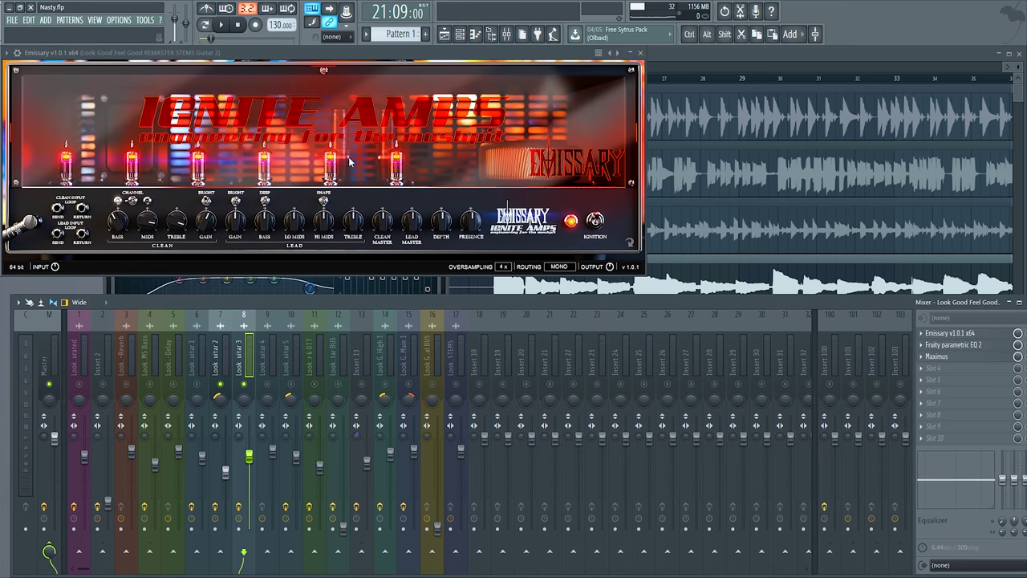
left_click(225, 350)
left_click(953, 368)
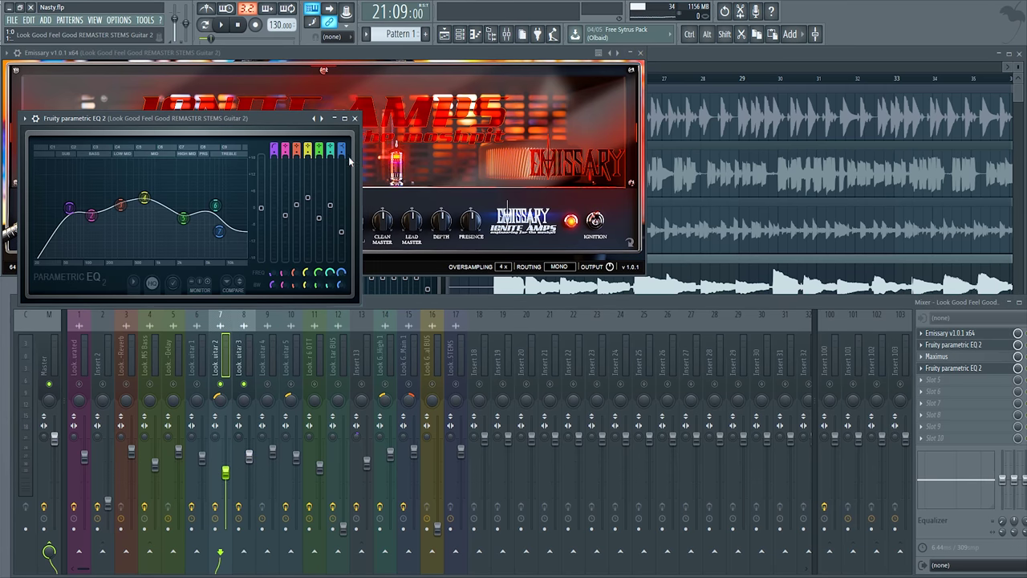
Play the guitars to examine Guitar 2's EQ curves and close the remaining Emissary and EQ windows.
left_click(688, 212)
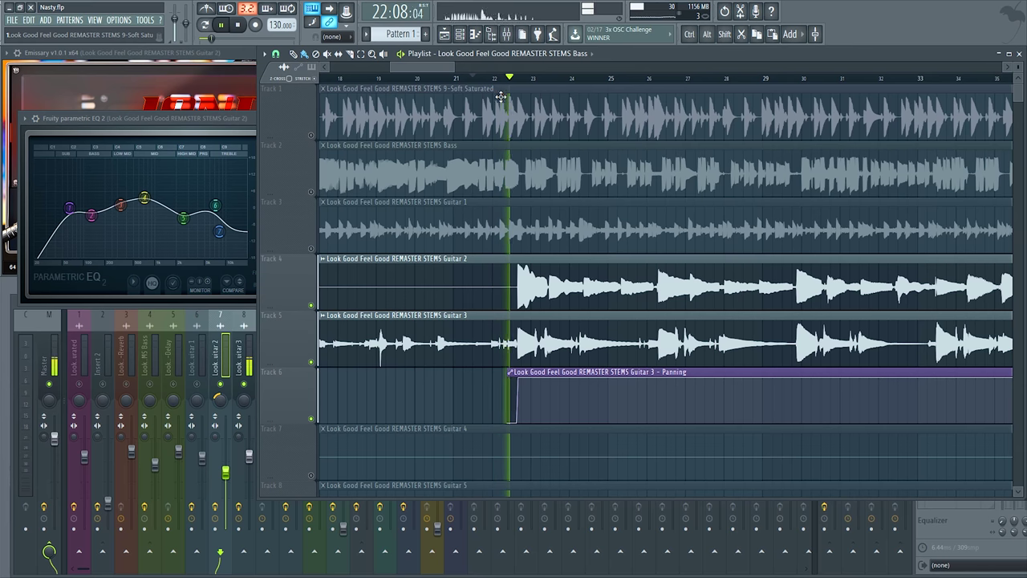
left_click(154, 161)
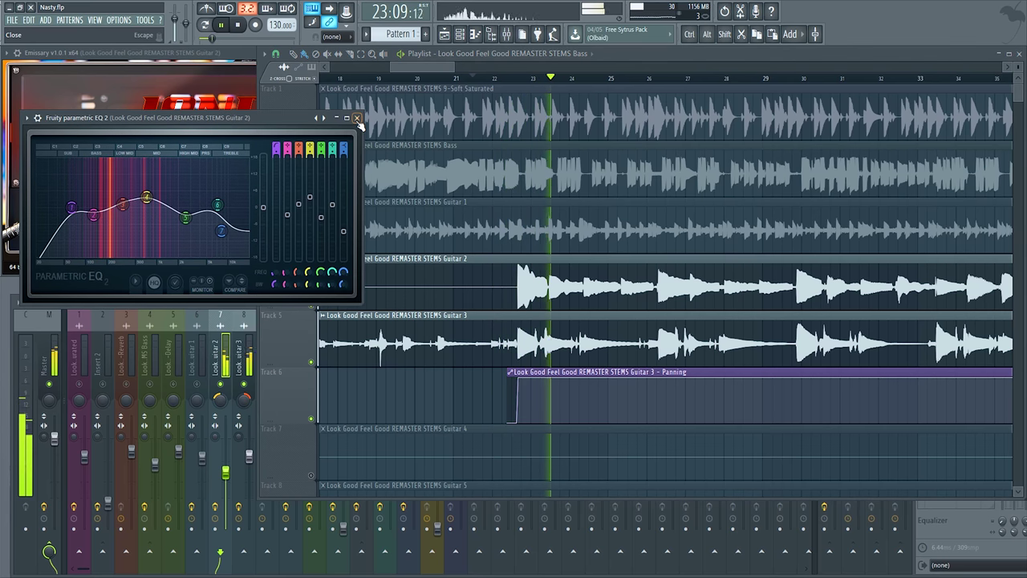
left_click(203, 70)
left_click(641, 52)
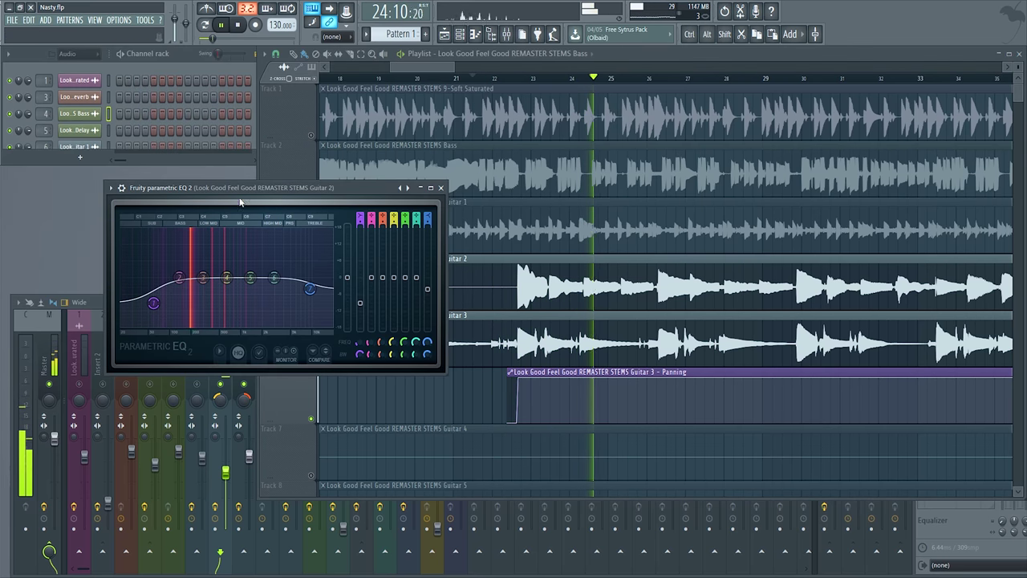
left_click(440, 188)
left_click(229, 321)
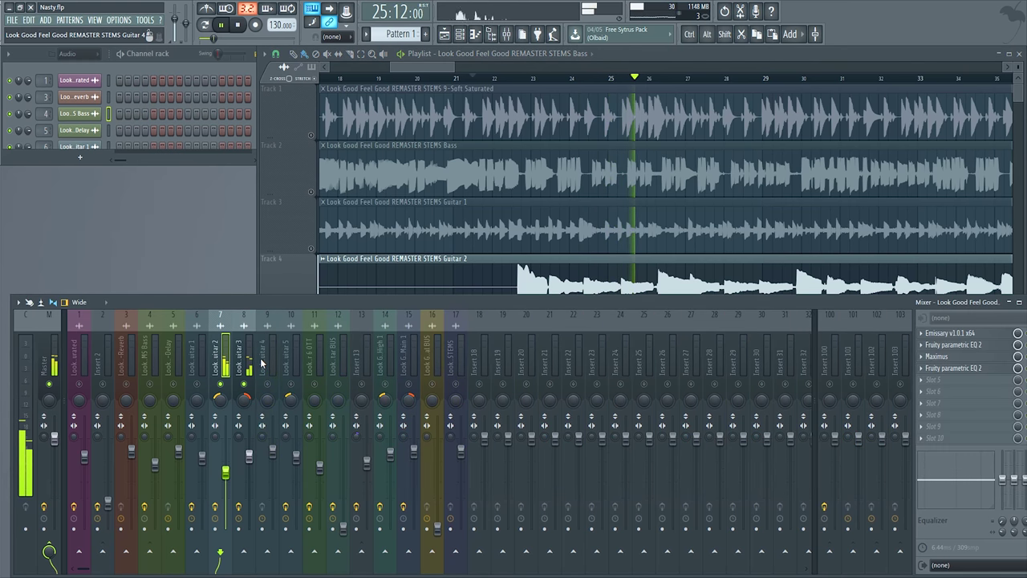
Stop playback, select Guitar 4 in the mixer and solo its track in the playlist.
left_click(264, 362)
key("space")
left_click(332, 283)
scroll(514, 257, "down", 4)
scroll(682, 205, "down", 1)
scroll(573, 203, "down", 4)
scroll(540, 162, "up", 4)
left_click_drag(530, 173, 659, 268)
scroll(658, 268, "down", 4)
scroll(445, 302, "down", 2)
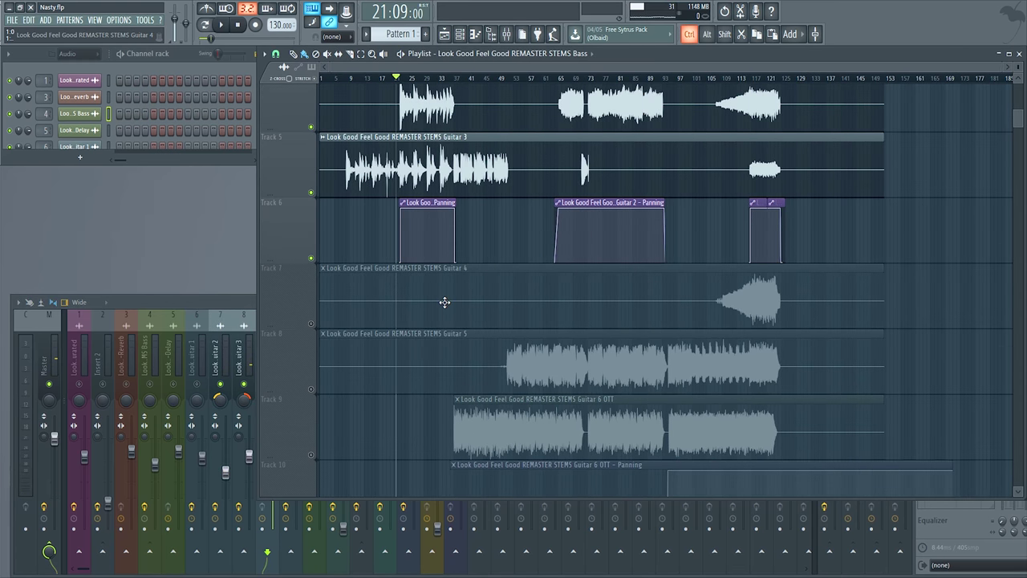
left_click(309, 318)
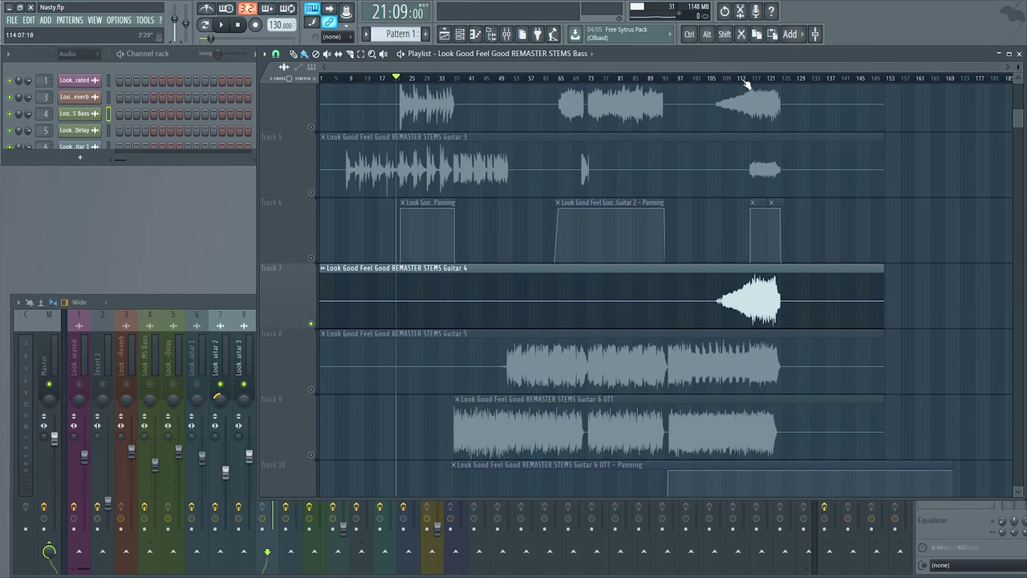
Start playback at bar 108 and solo the Guitar 4 mixer track.
left_click(718, 78)
key("space")
scroll(446, 302, "up", 1)
scroll(203, 348, "down", 3)
left_click(202, 347)
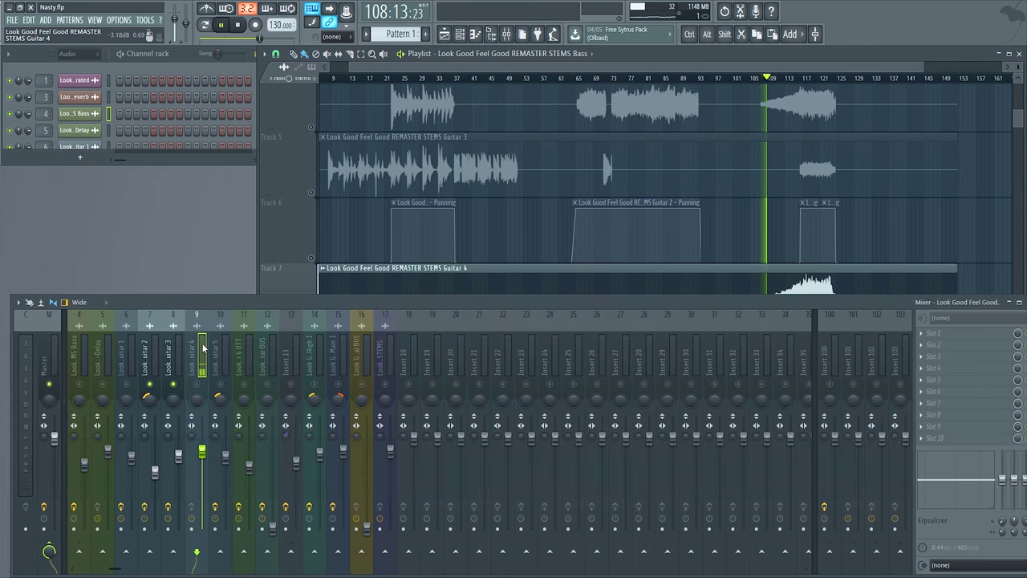
key("s")
Listen to Guitar 4 alone while checking its swell in the playlist and its mixer level, and stop playback.
scroll(612, 240, "up", 3)
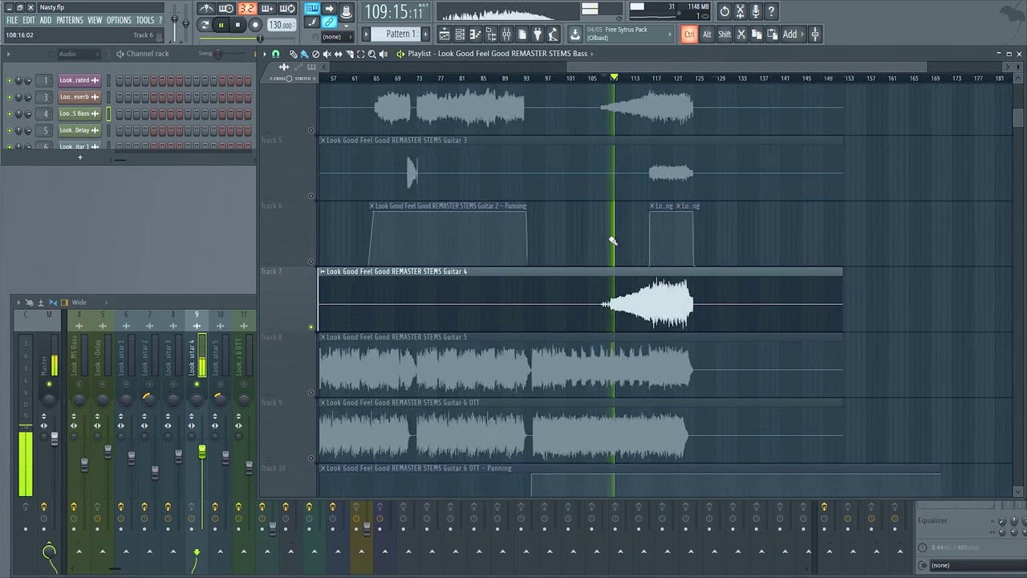
scroll(612, 241, "up", 1)
left_click(212, 359)
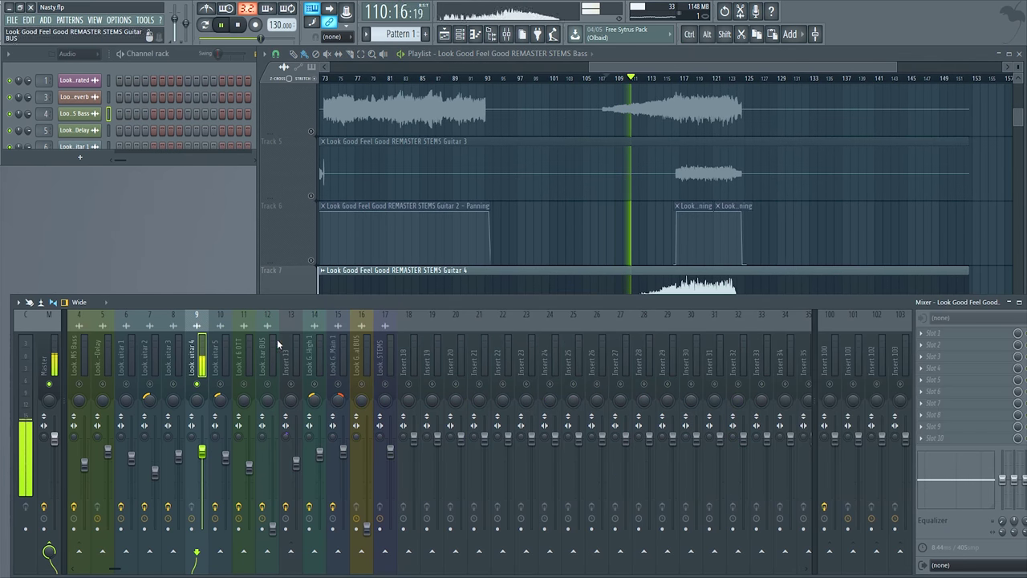
scroll(587, 212, "right", 2)
scroll(588, 211, "up", 2)
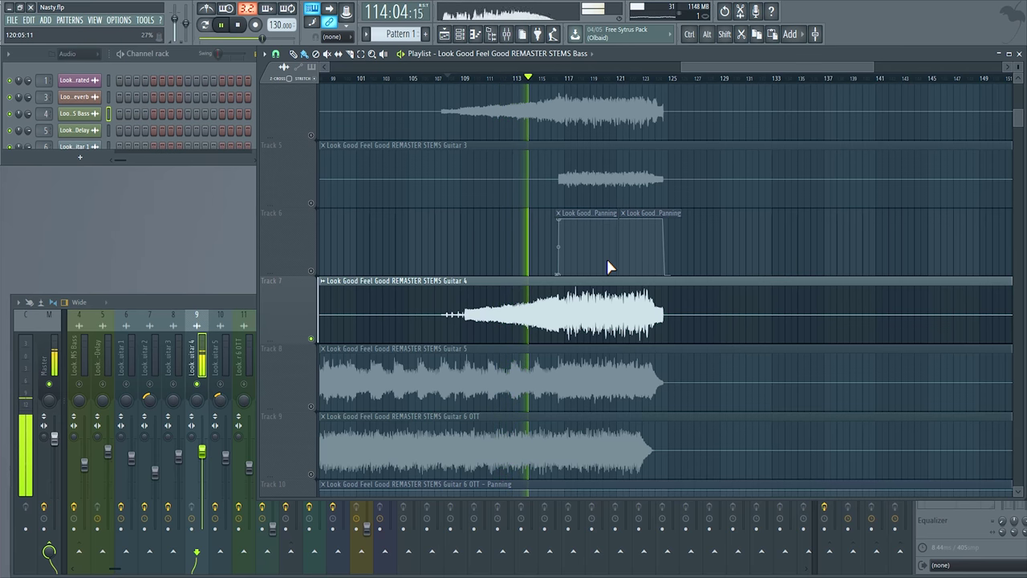
scroll(642, 291, "down", 5)
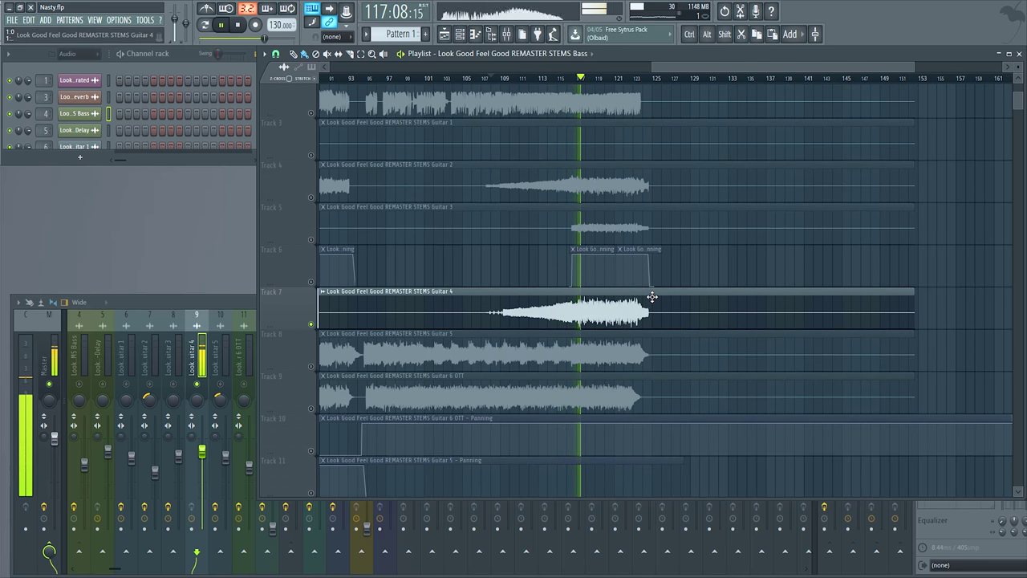
left_click(209, 378)
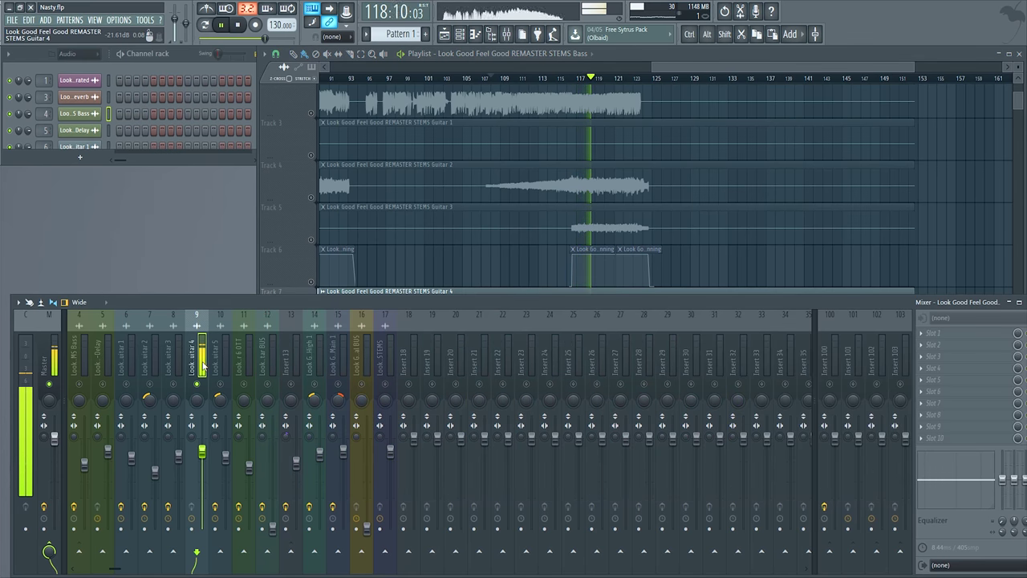
key("space")
Solo the Guitar 5 track in the playlist and select Guitar 5 in the mixer.
left_click_drag(423, 233, 553, 260)
scroll(485, 336, "down", 4)
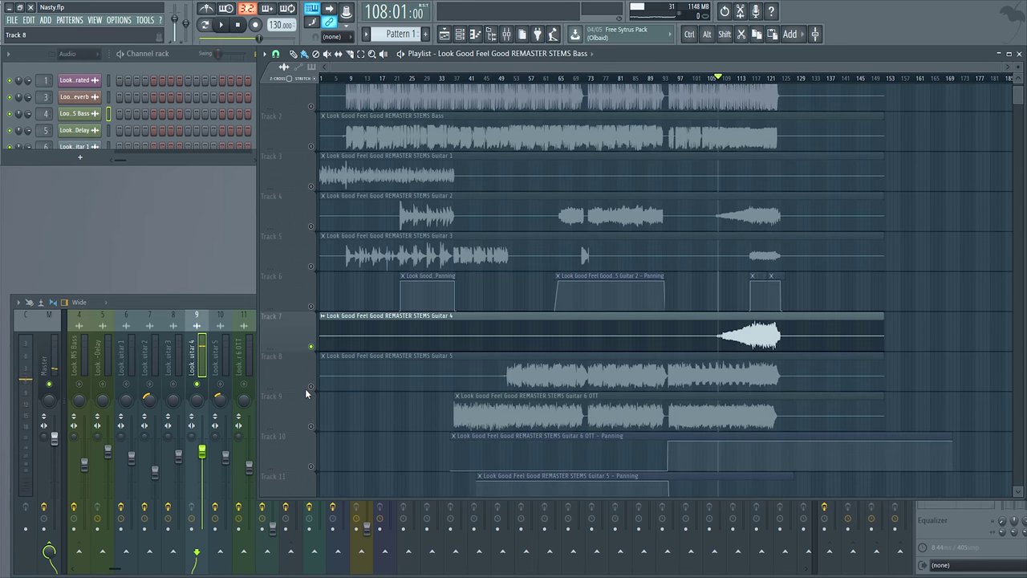
left_click(244, 376)
left_click(289, 212)
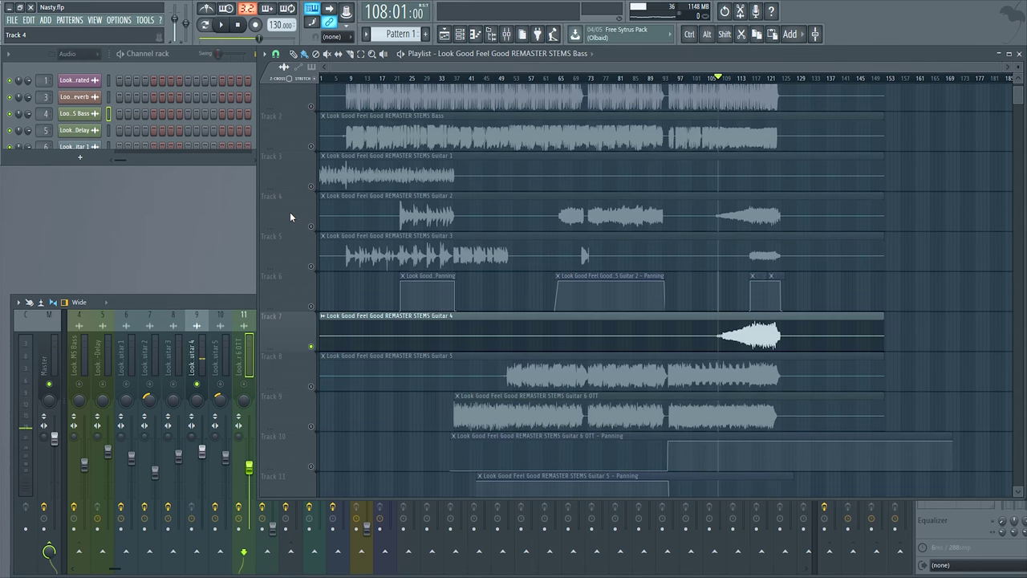
left_click(315, 390)
key("space")
left_click(212, 351)
key("space")
scroll(420, 218, "down", 1)
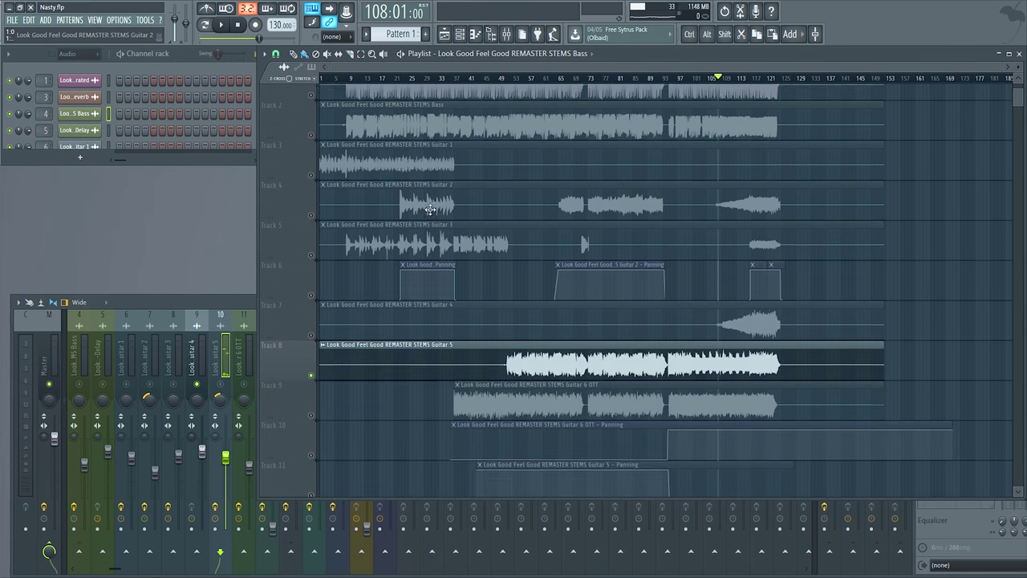
Solo the Guitar 5 mixer track and listen to it from bar 108.
key("space")
right_click(221, 384)
left_click(456, 225)
scroll(456, 225, "right", 1)
scroll(328, 355, "down", 3)
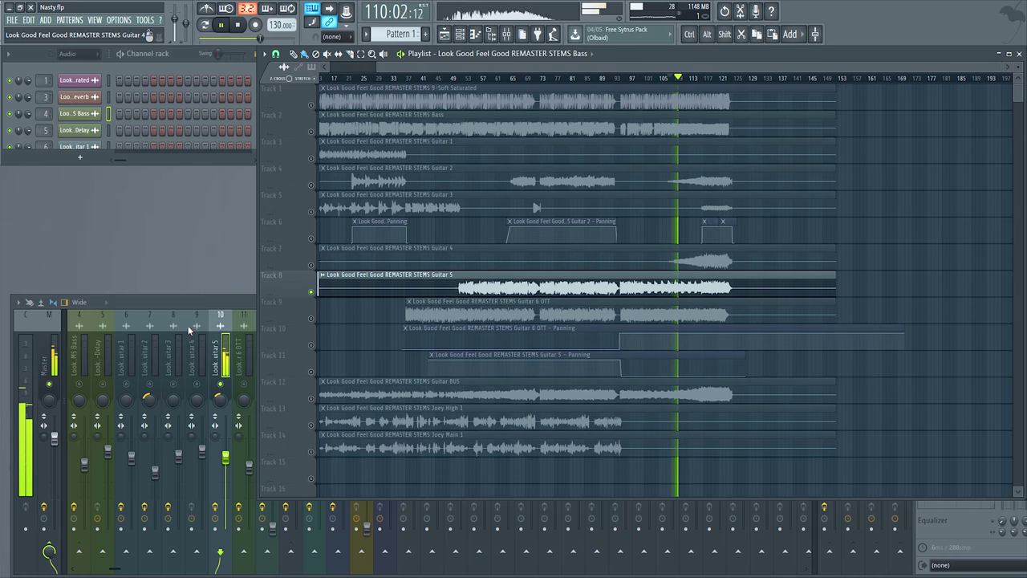
key("space")
Unmute Guitar 6 OTT in the playlist and mixer plus both panning automation tracks, and play the guitars briefly.
left_click(311, 345)
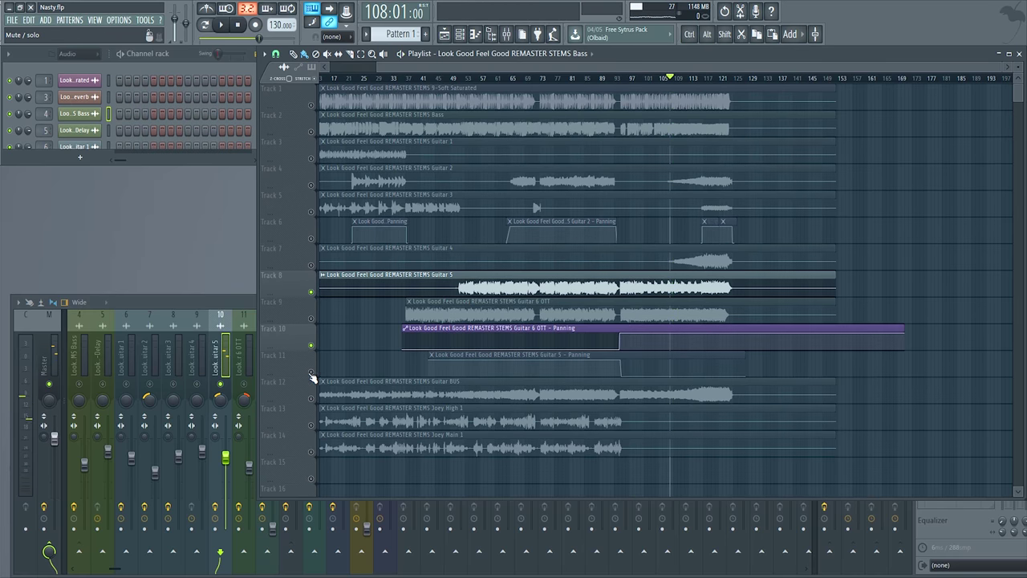
left_click(312, 373)
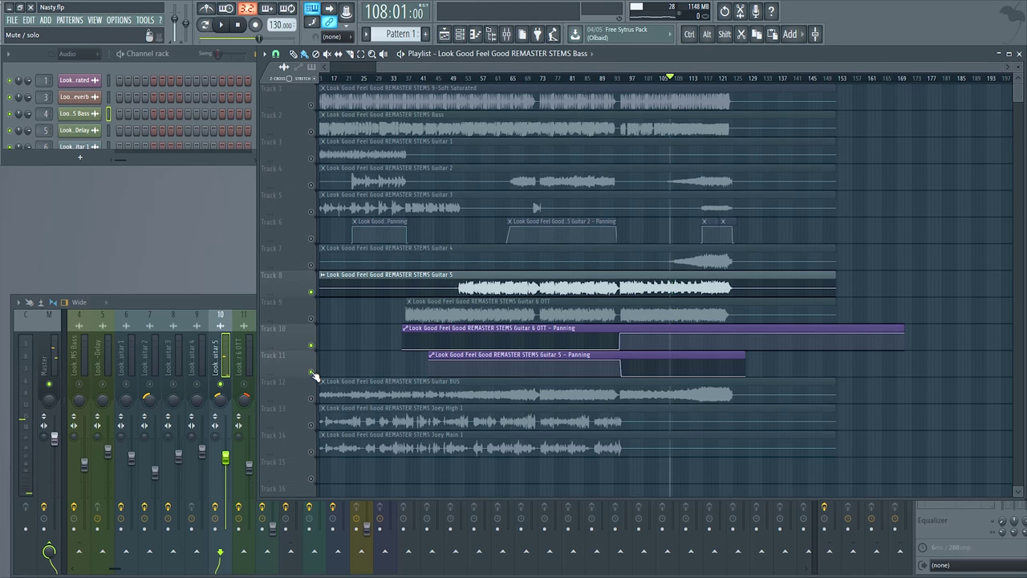
left_click(312, 319)
key("space")
left_click(244, 381)
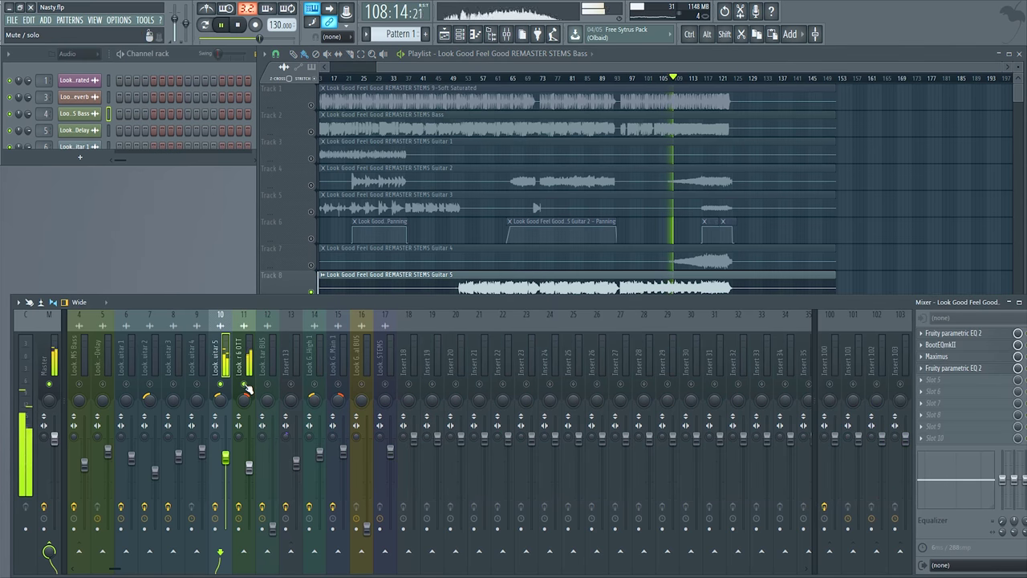
key("space")
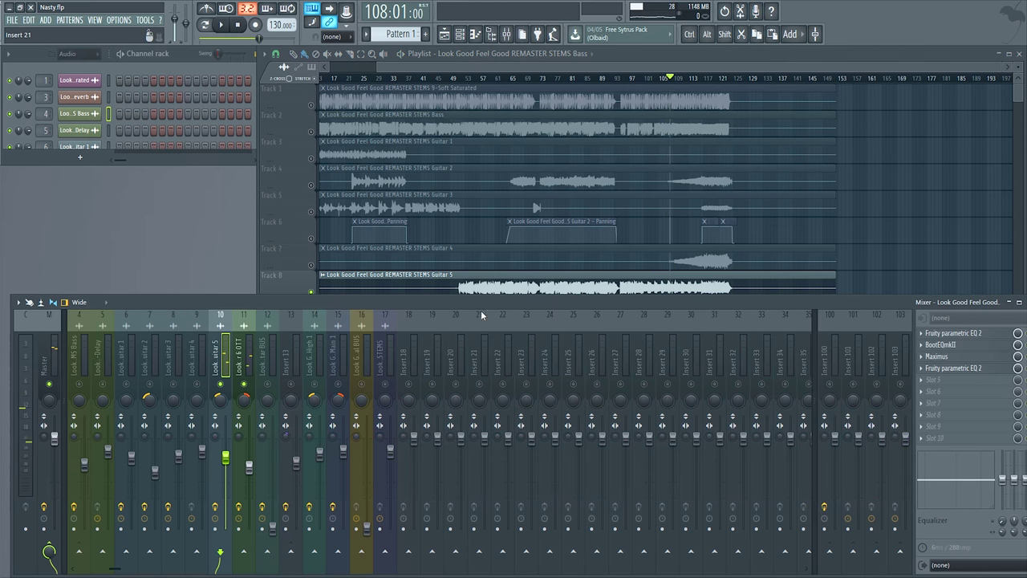
Examine the Guitar 5 and Guitar 6 OTT panning automation and replay both guitars from bar 108.
left_click_drag(527, 256, 544, 260)
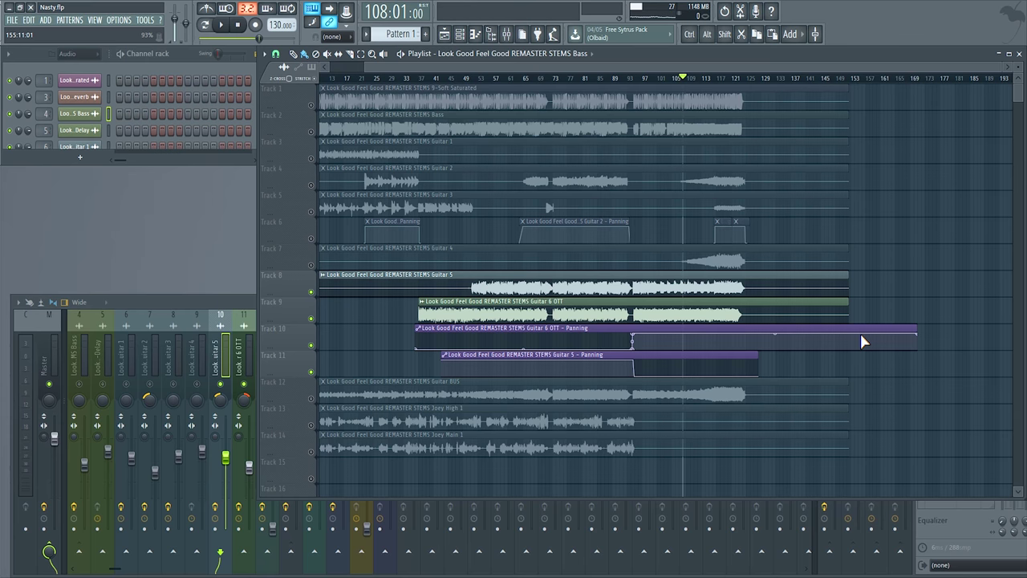
left_click(247, 335)
left_click(238, 356)
left_click(228, 355)
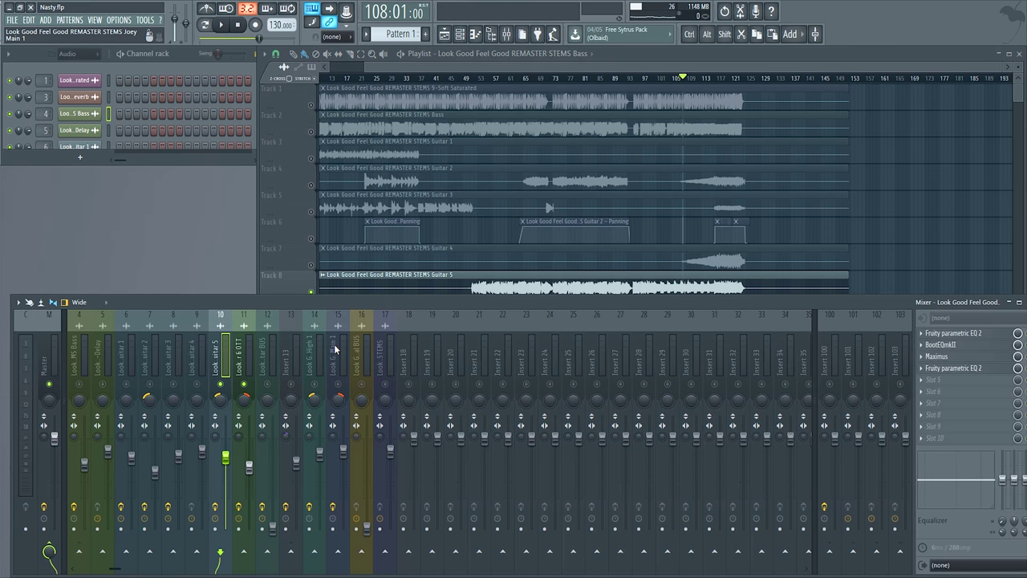
key("F5")
key("space")
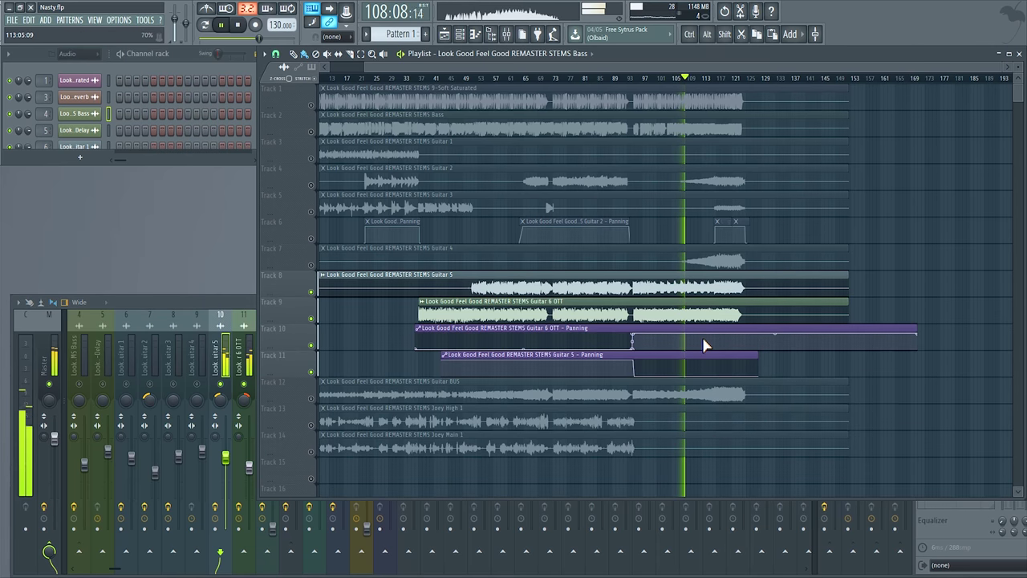
key("space")
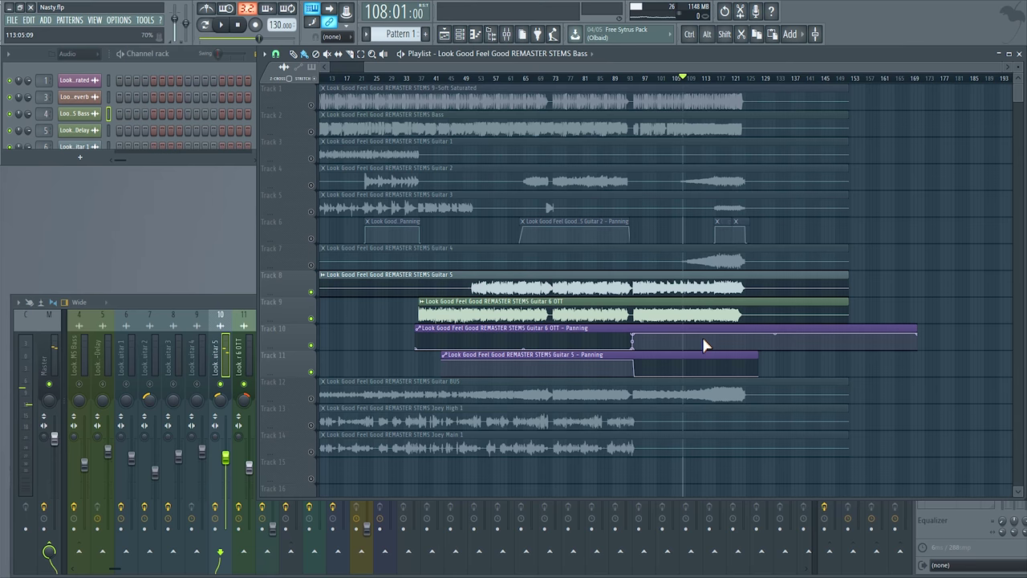
key("space")
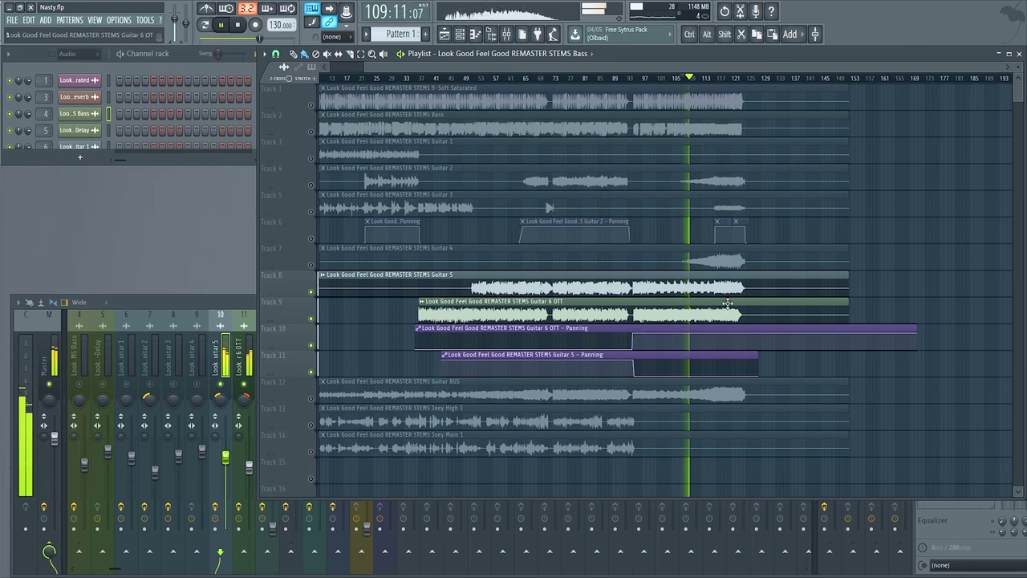
key("space")
Play both guitars from around bar 72, solo Guitar 5 in the playlist to compare, and stop playback.
left_click(547, 79)
scroll(565, 78, "up", 5)
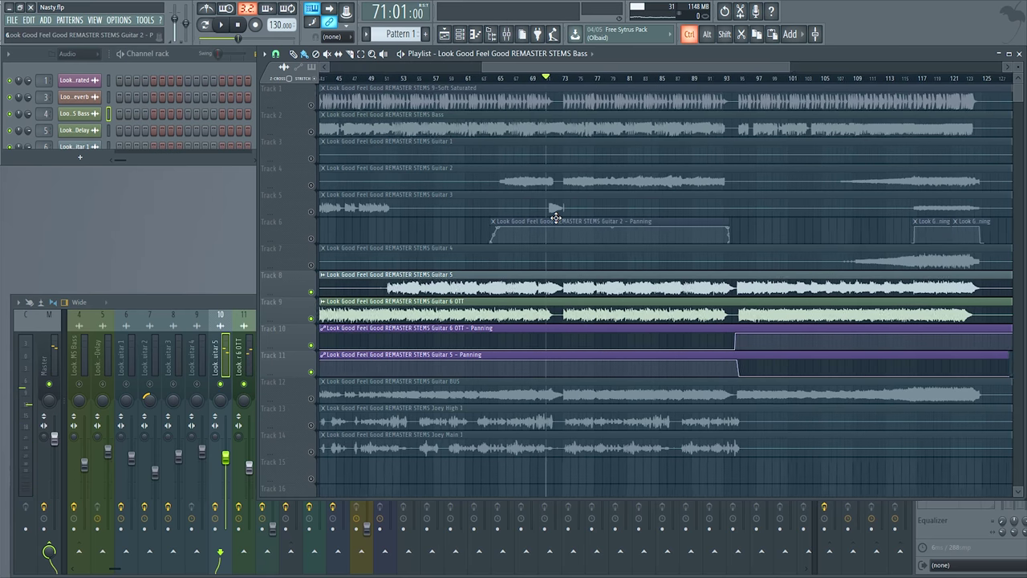
key("space")
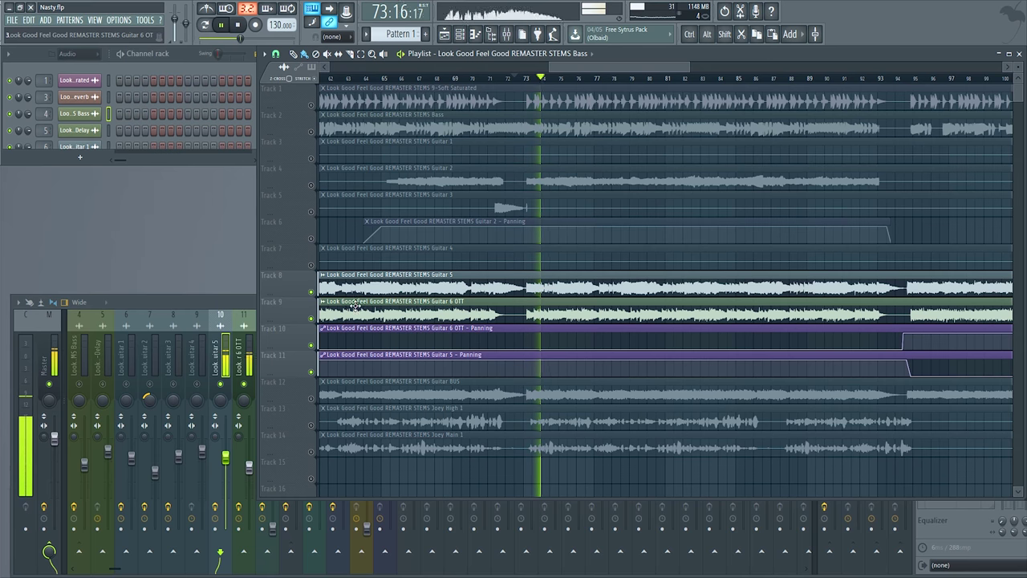
left_click(312, 319)
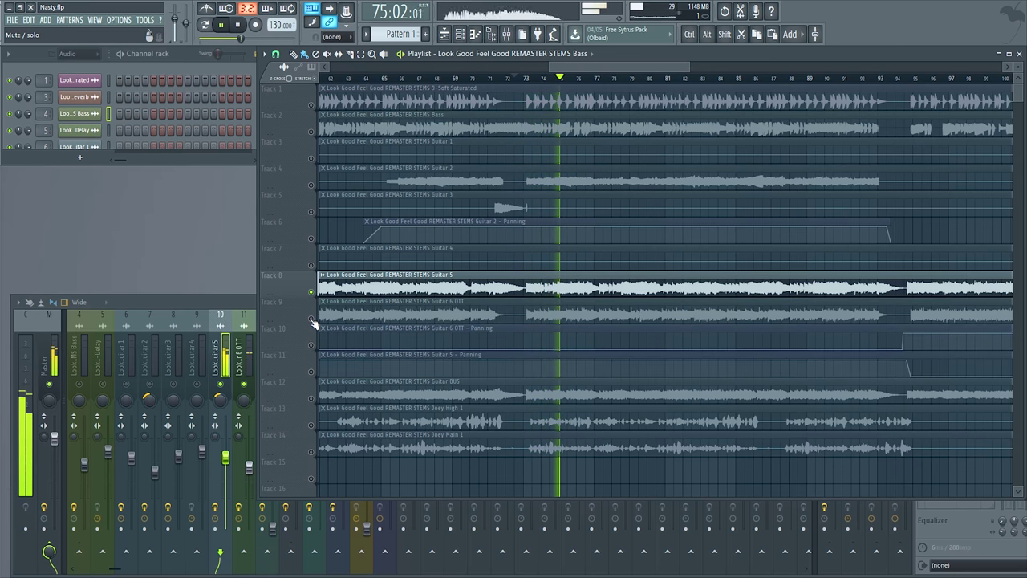
key("space")
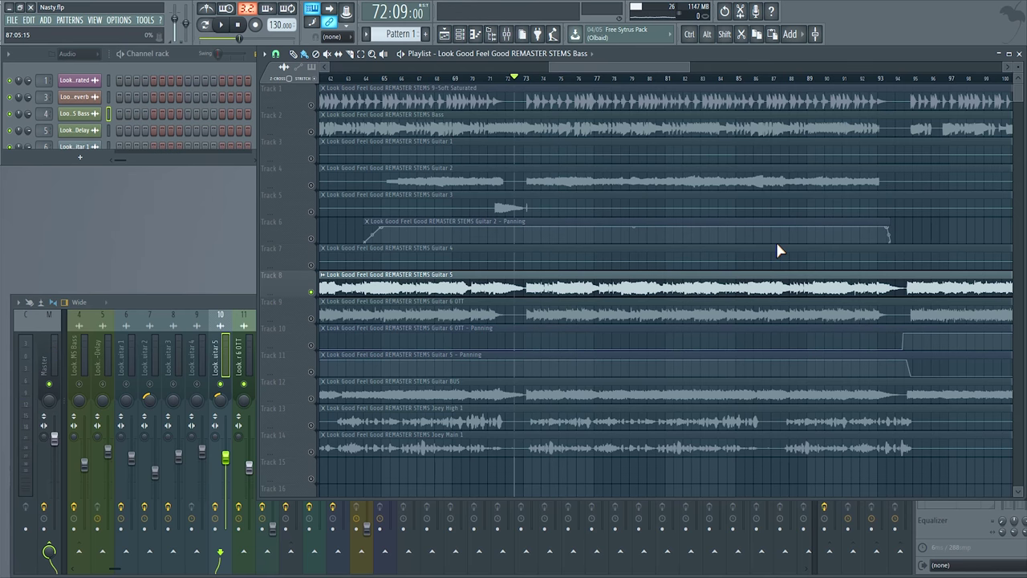
Unmute Guitar 6 OTT and both panning automation tracks in the playlist and play from about bar 94.
left_click_drag(777, 248, 640, 262)
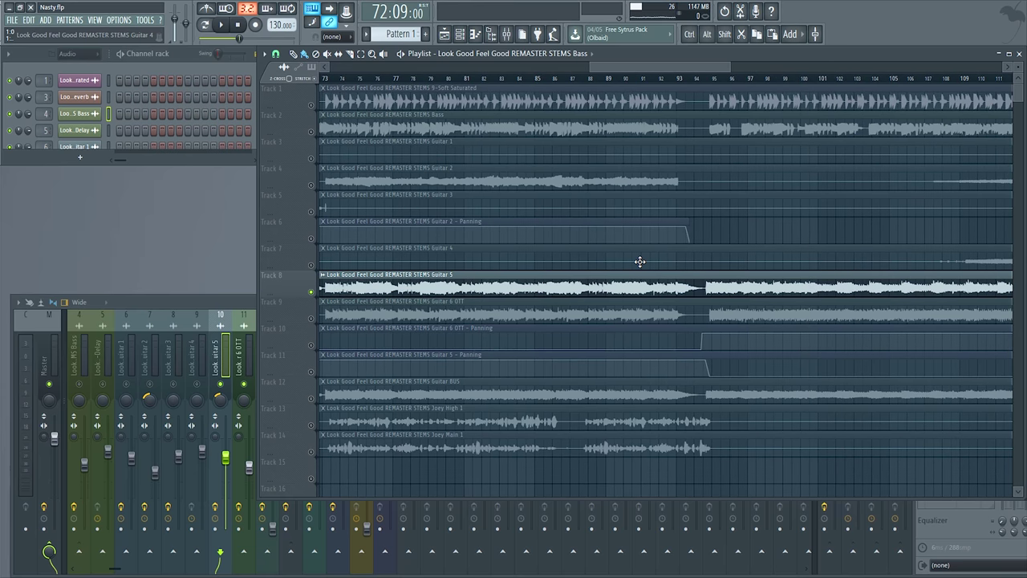
left_click(312, 319)
left_click(312, 345)
left_click(312, 371)
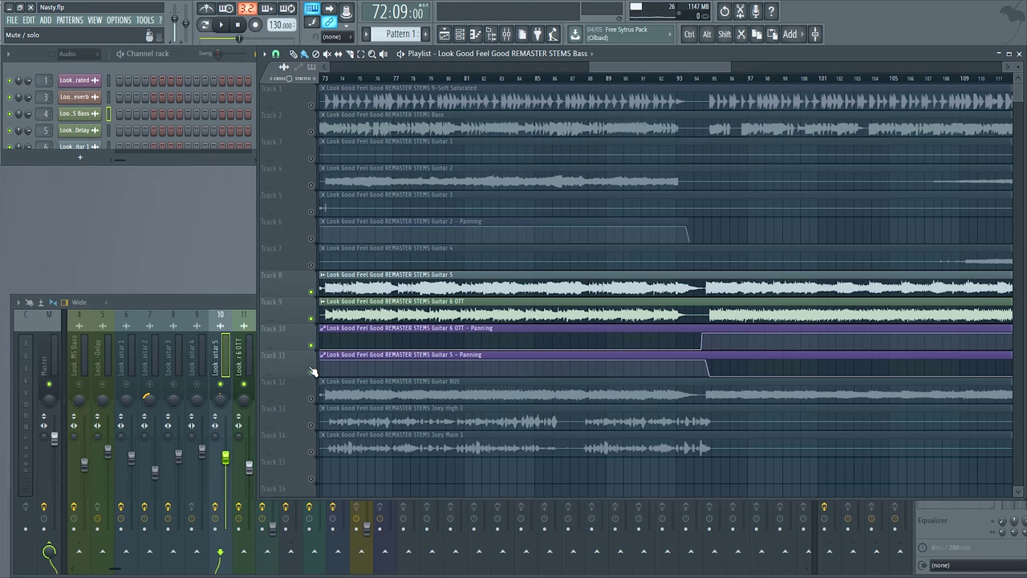
left_click(696, 79)
key("space")
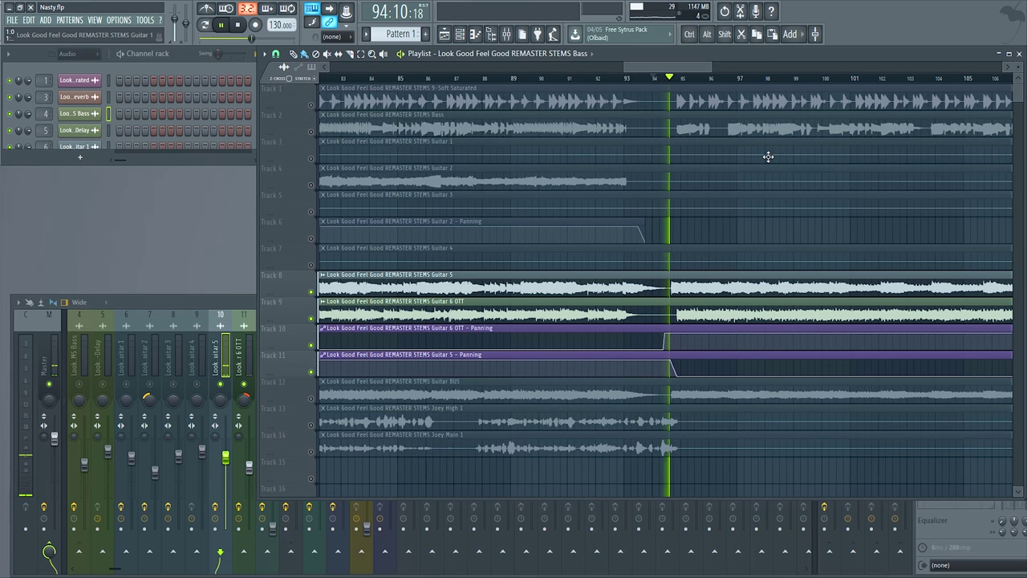
Isolate Guitar 6 OTT and Guitar 5 in the playlist during playback to compare them.
right_click(313, 319)
left_click(312, 292)
left_click(312, 318)
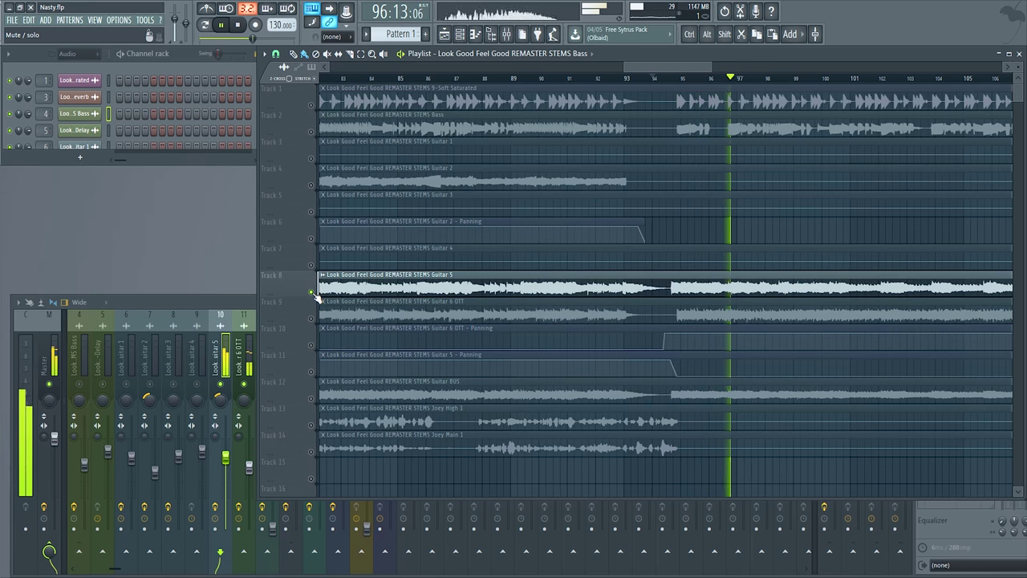
Solo Guitar 6 OTT in the playlist during playback, stop the song and restore all playlist tracks.
left_click(312, 319)
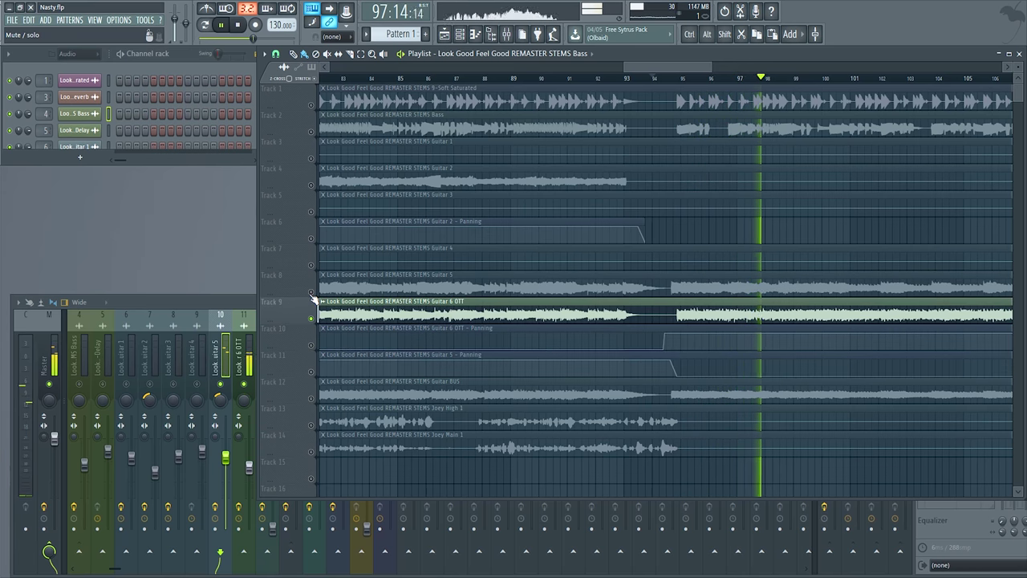
key("space")
right_click(312, 293)
Solo the Guitar BUS track in the mixer and briefly audition it.
left_click_drag(378, 298, 557, 293)
scroll(557, 294, "down", 4)
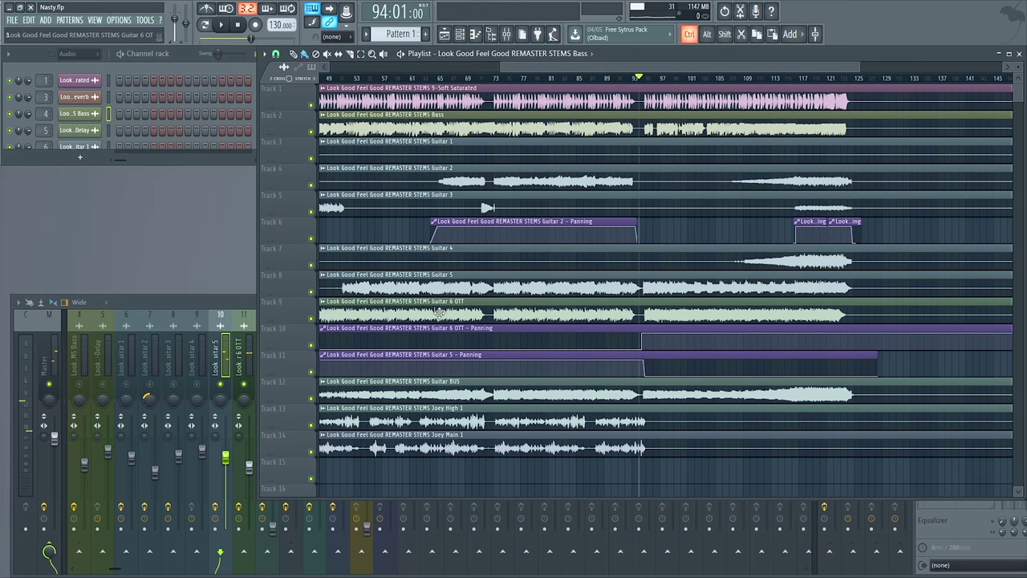
left_click(214, 337)
right_click(269, 386)
key("space")
left_click(289, 233)
key("space")
scroll(447, 395, "up", 4)
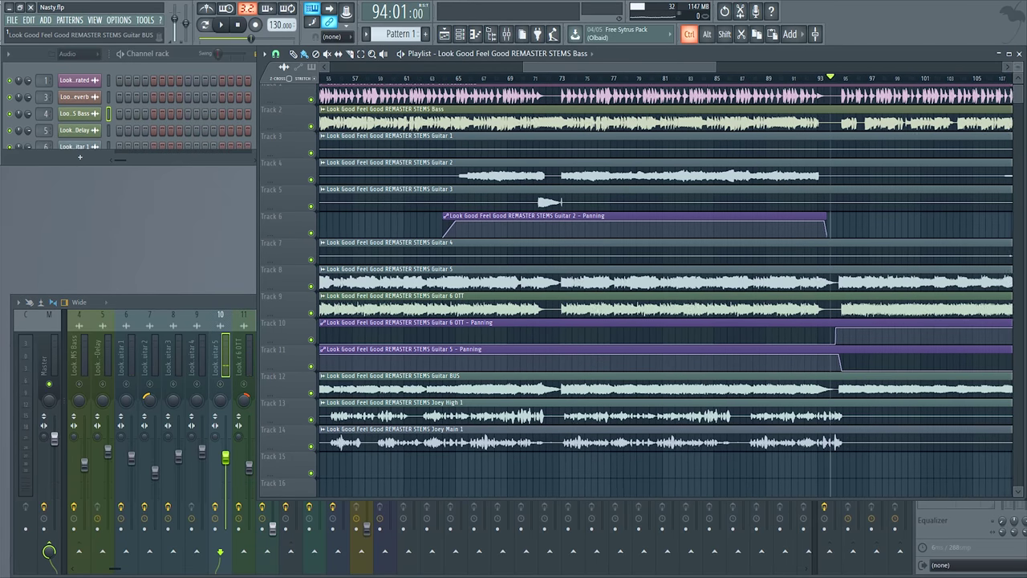
Start playback from bar 94 and solo the Guitar BUS track in the playlist.
scroll(444, 392, "right", 5)
left_click_drag(444, 392, 883, 321)
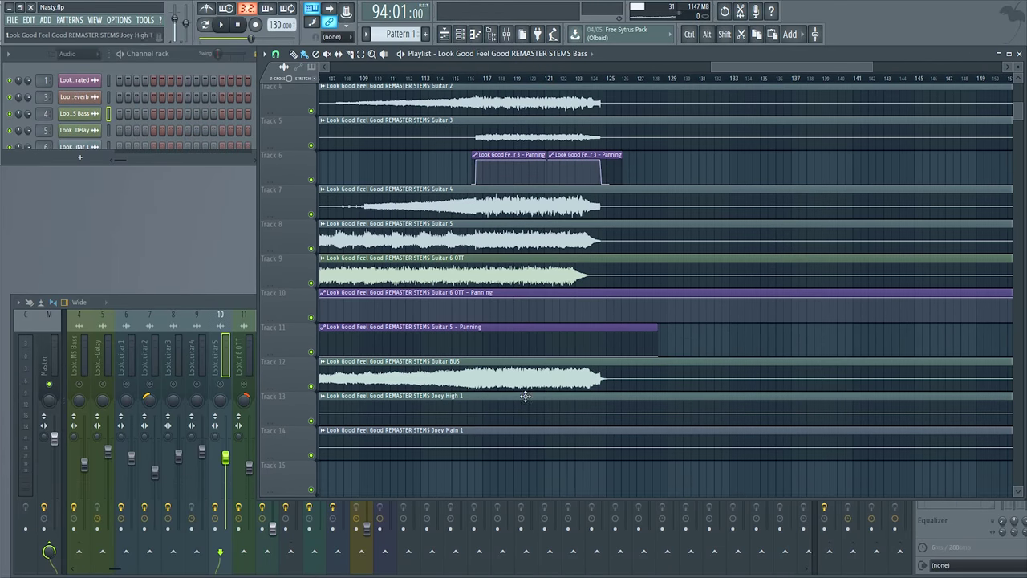
left_click_drag(329, 367, 824, 314)
key("space")
right_click(311, 335)
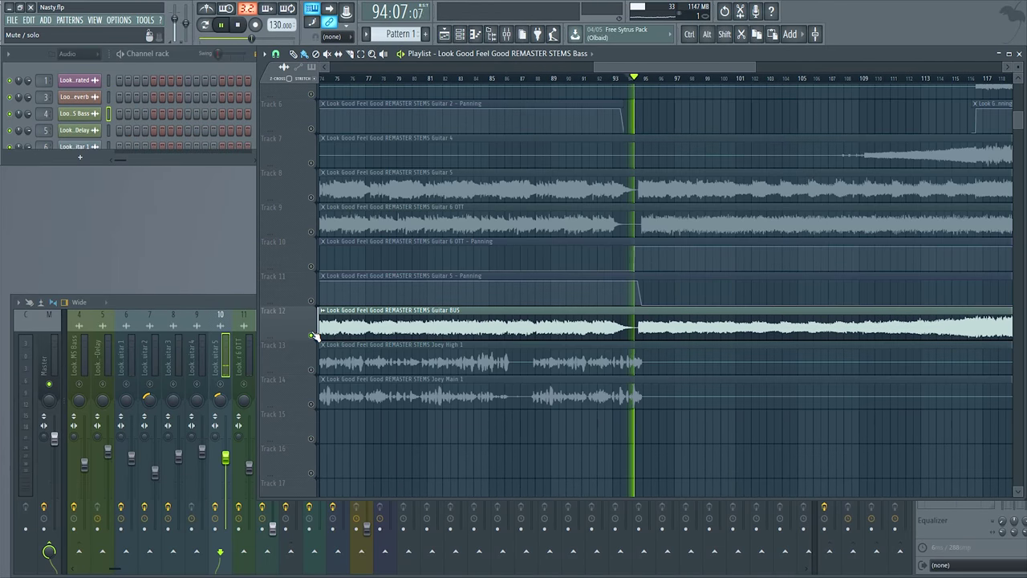
Select the Guitar BUS mixer track during playback and examine its full-length clip in the playlist.
left_click(245, 374)
left_click(268, 374)
left_click_drag(518, 235, 579, 232)
left_click(244, 361)
left_click(260, 347)
left_click(512, 243)
scroll(517, 251, "down", 5)
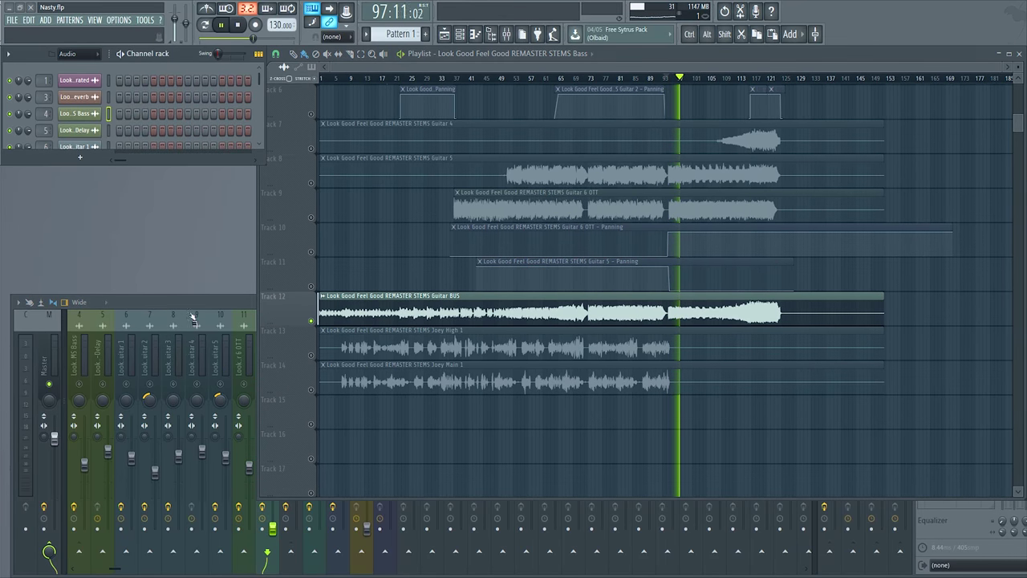
Audition the Guitar BUS with its mixer fader raised, stop playback, and pull the fader back down to minimum.
left_click(215, 304)
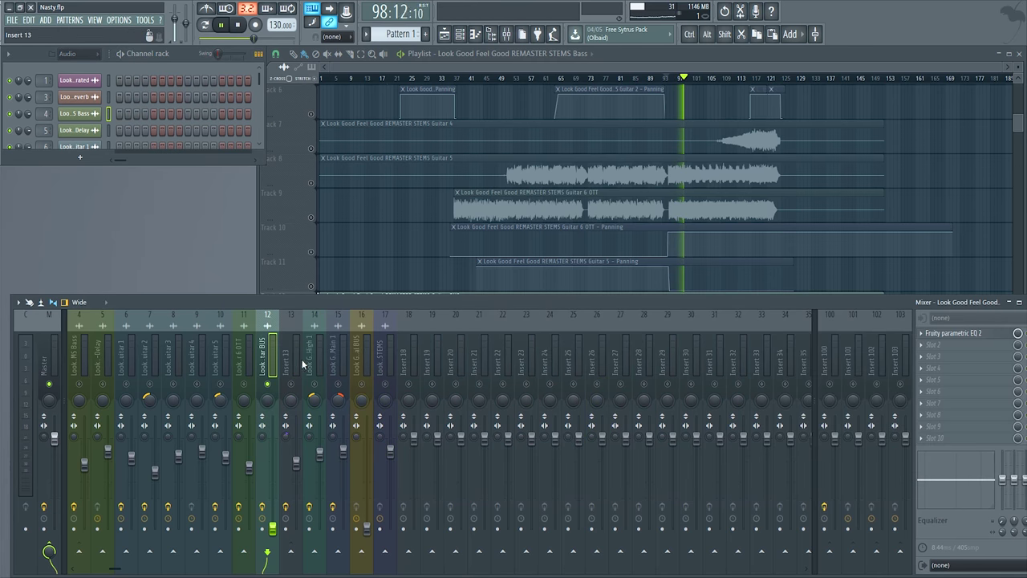
left_click_drag(272, 529, 272, 461)
left_click(454, 283)
scroll(456, 289, "up", 1)
key("space")
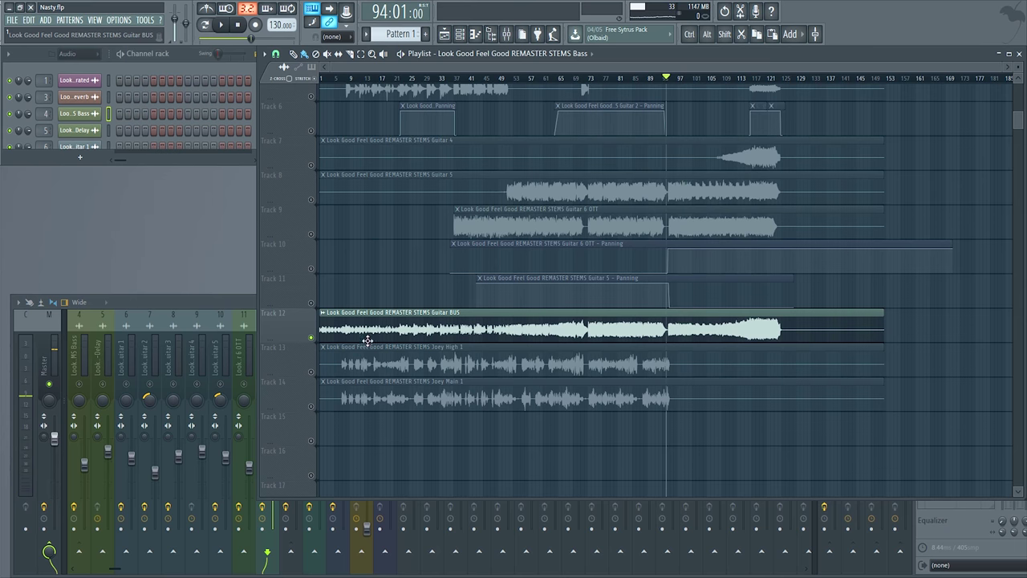
scroll(388, 331, "up", 4, "ctrl")
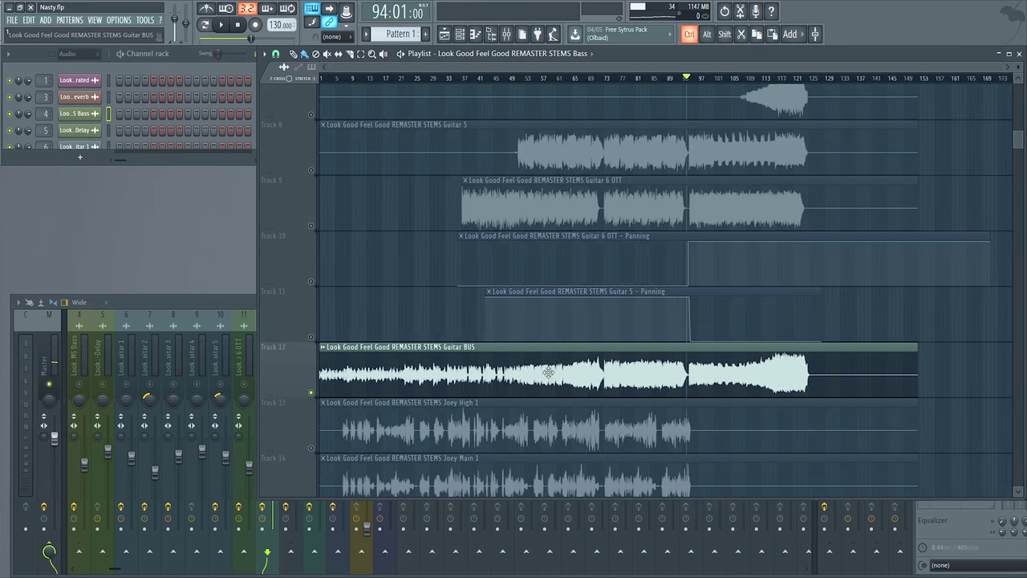
left_click(202, 303)
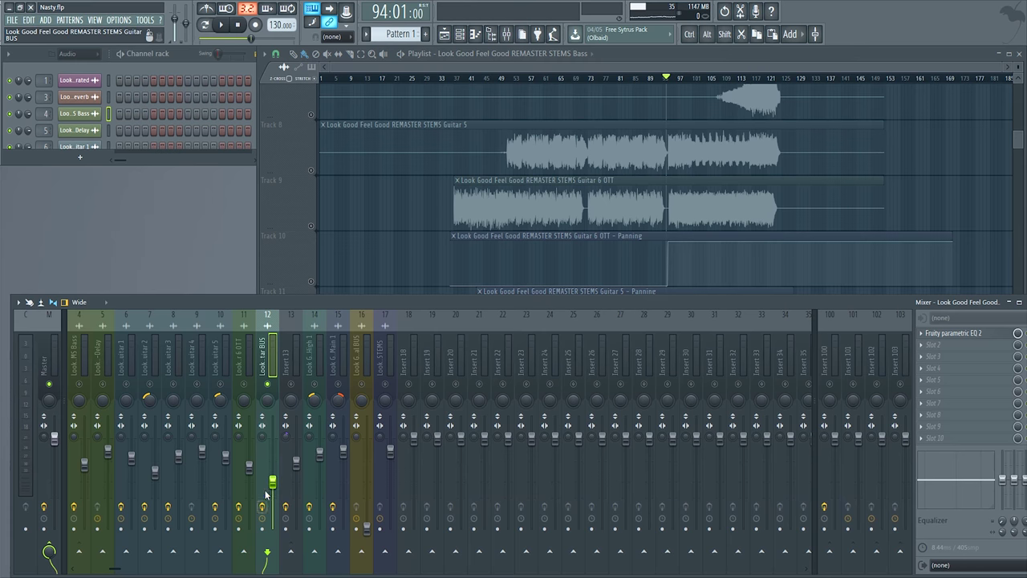
left_click_drag(273, 481, 272, 528)
Solo the High 1 and Main 1 vocal tracks together in the playlist.
left_click(311, 225)
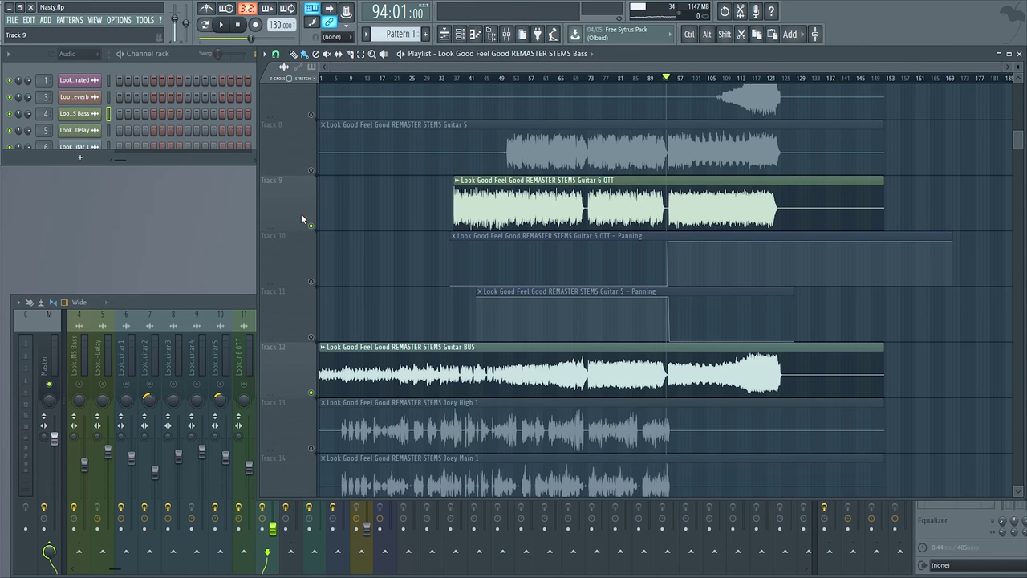
left_click(311, 227)
scroll(354, 272, "down", 2)
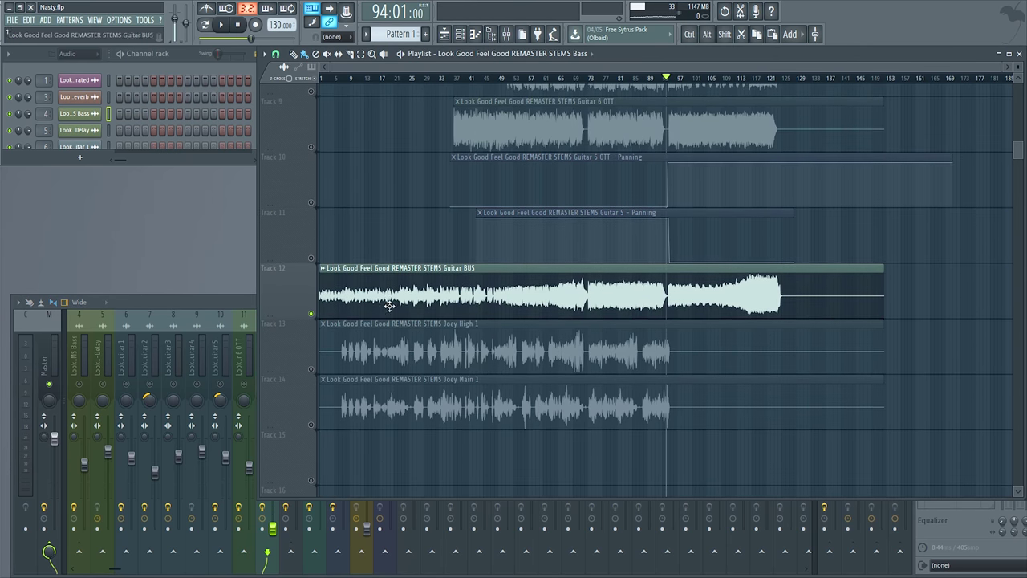
right_click(310, 369)
left_click(312, 425)
scroll(321, 281, "up", 1)
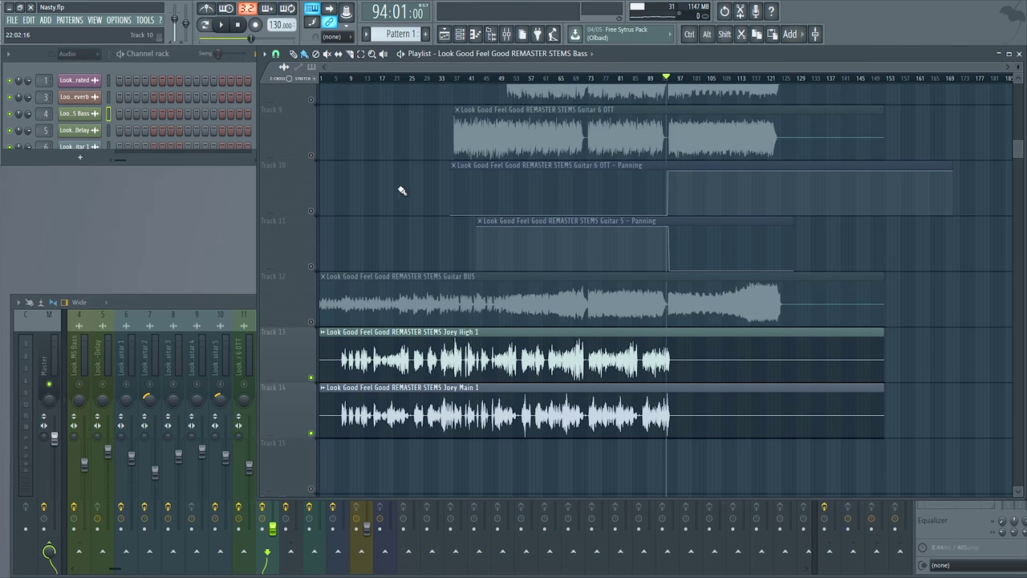
Zoom in on the High 1 and Main 1 vocal clips in the playlist and place the playhead at bar 7.
left_click(338, 85)
scroll(362, 161, "up", 3)
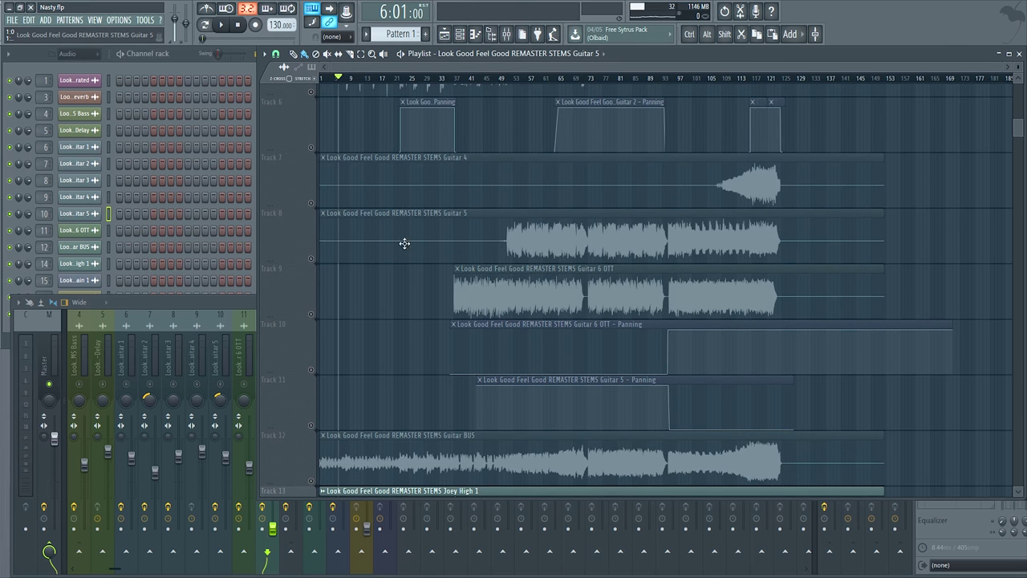
right_click(390, 251)
key("ctrl+z")
scroll(393, 305, "up", 4)
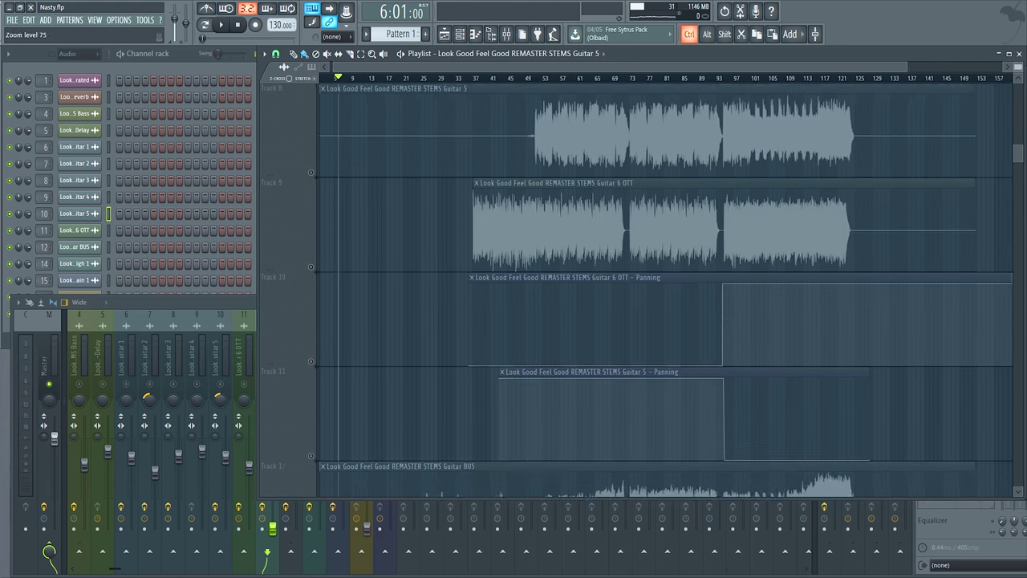
scroll(393, 318, "down", 4)
scroll(493, 201, "up", 4)
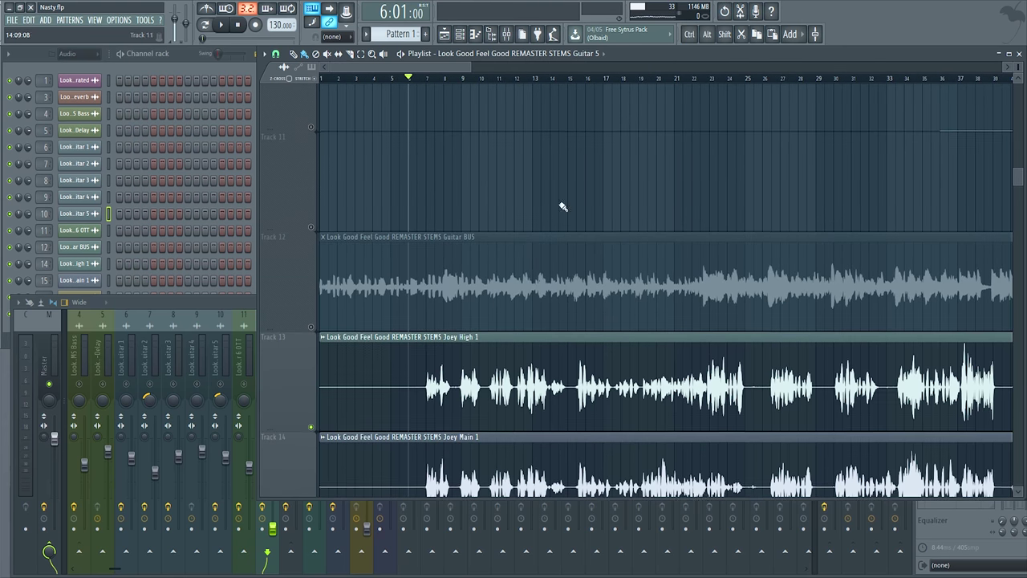
scroll(427, 140, "up", 3)
left_click(211, 306)
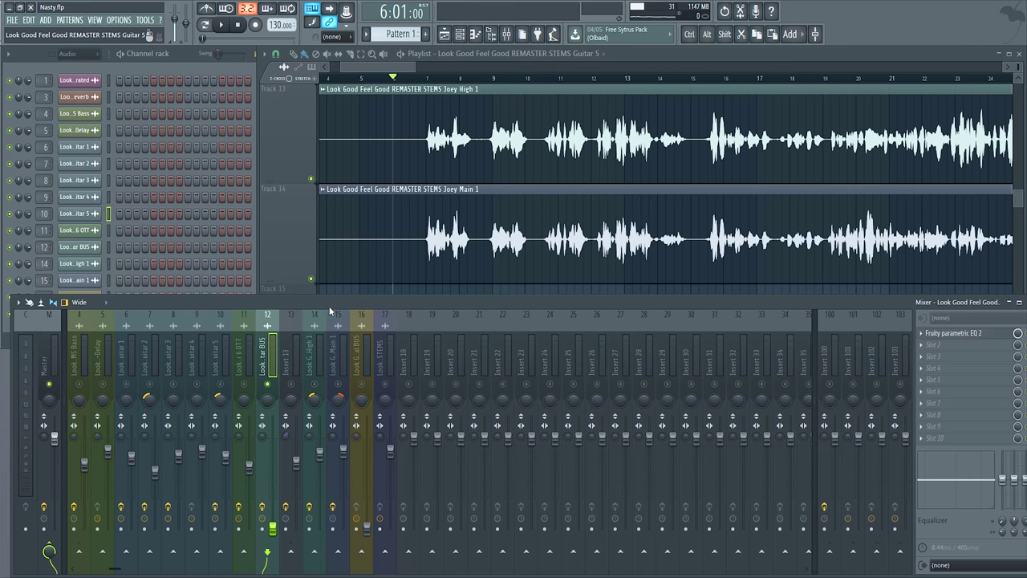
left_click(427, 79)
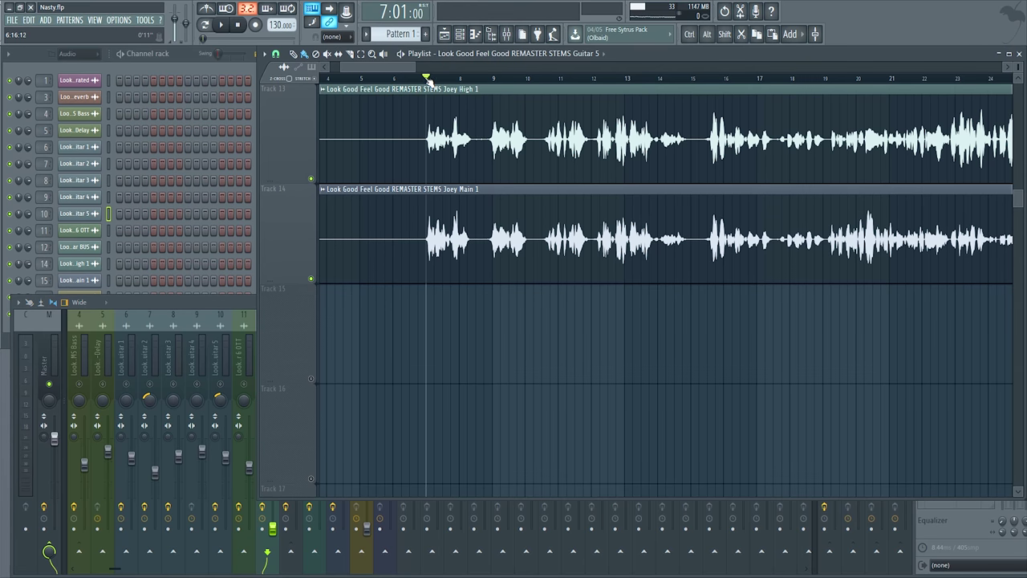
Enable the High 1, Main 1 and Insert 13 mixer tracks and test the vocals with short playbacks from bar 7.
left_click(230, 305)
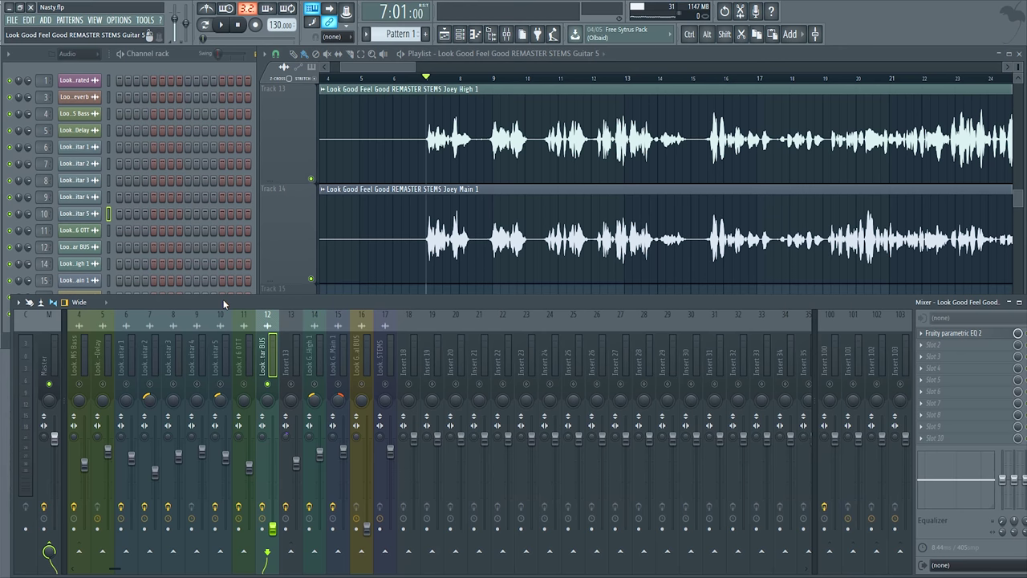
key("space")
key("space")
left_click(314, 385)
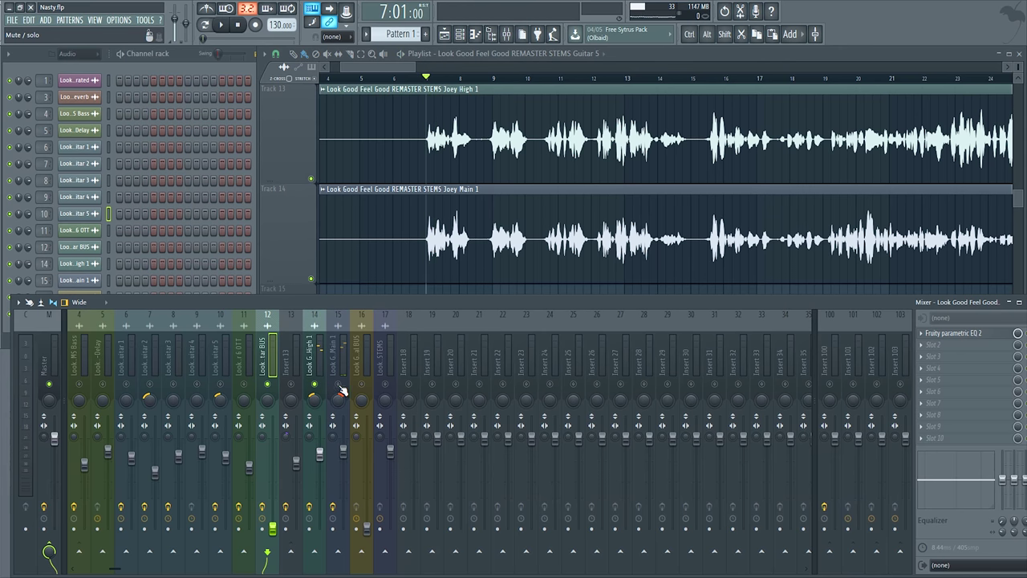
key("space")
left_click(293, 361)
key("space")
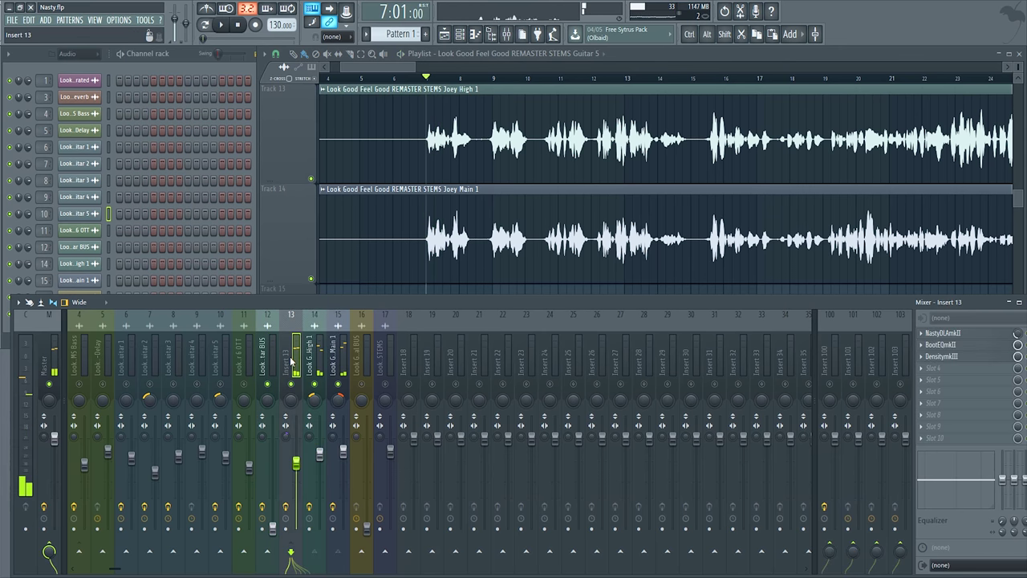
Play the vocals from bar 7 and open the Maximus effect on the High 1 vocal mixer track.
left_click(318, 355)
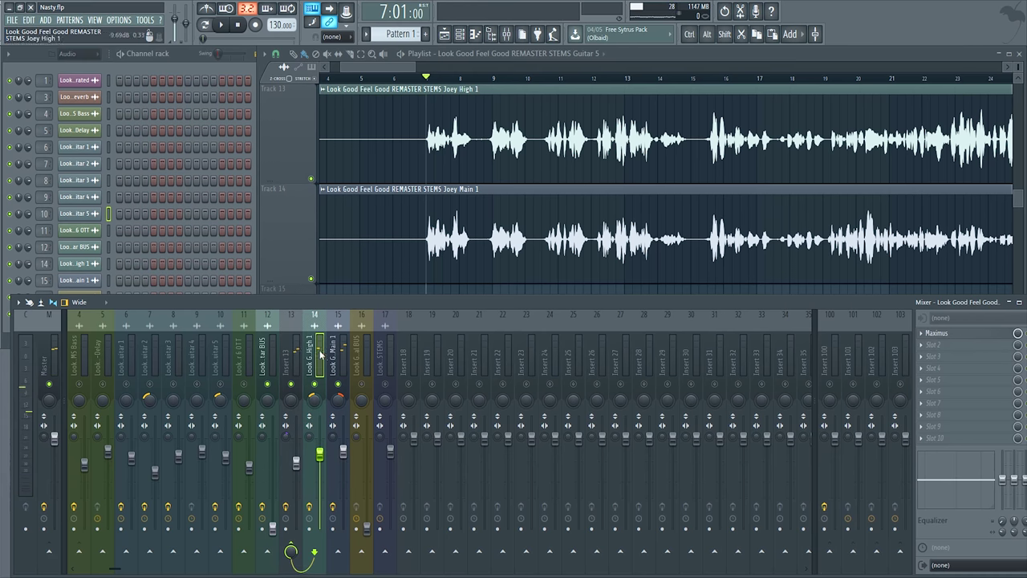
key("Left")
key("space")
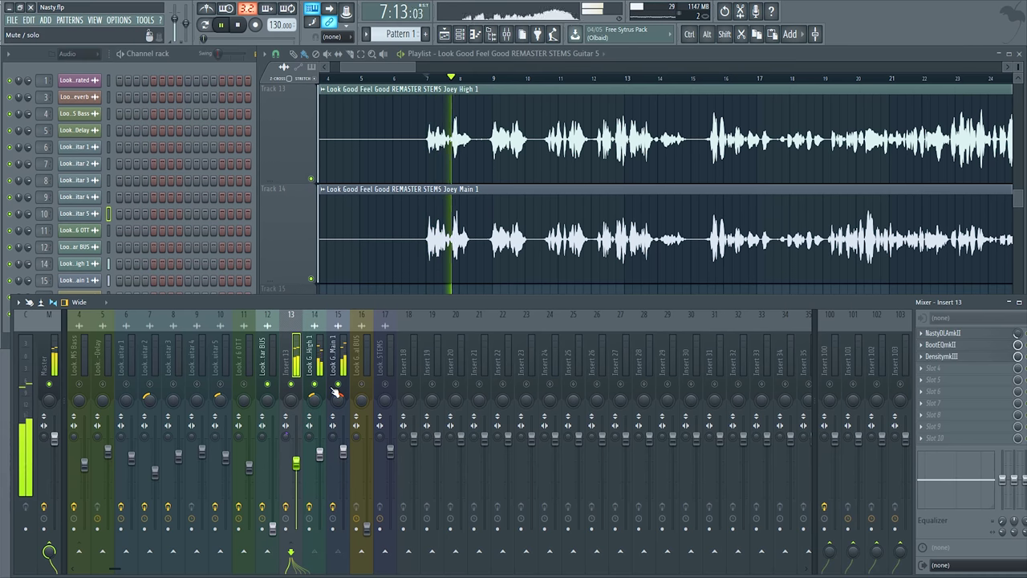
left_click(321, 357)
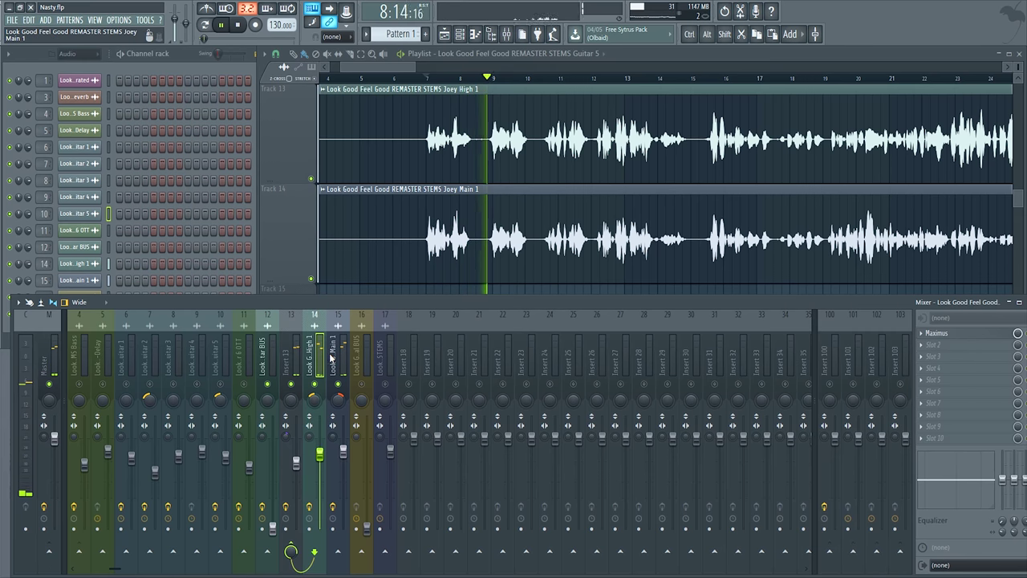
left_click(977, 337)
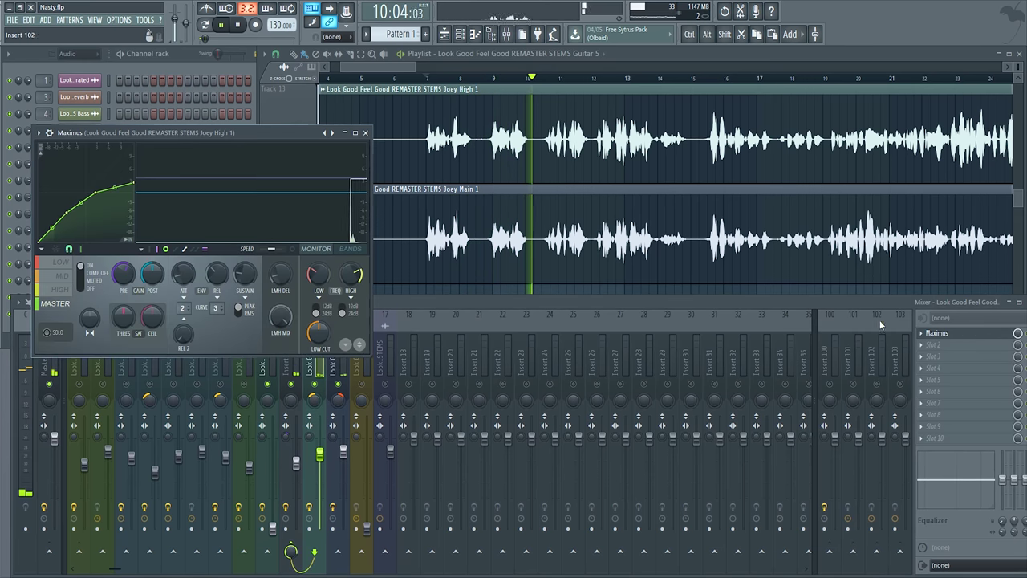
left_click(308, 366)
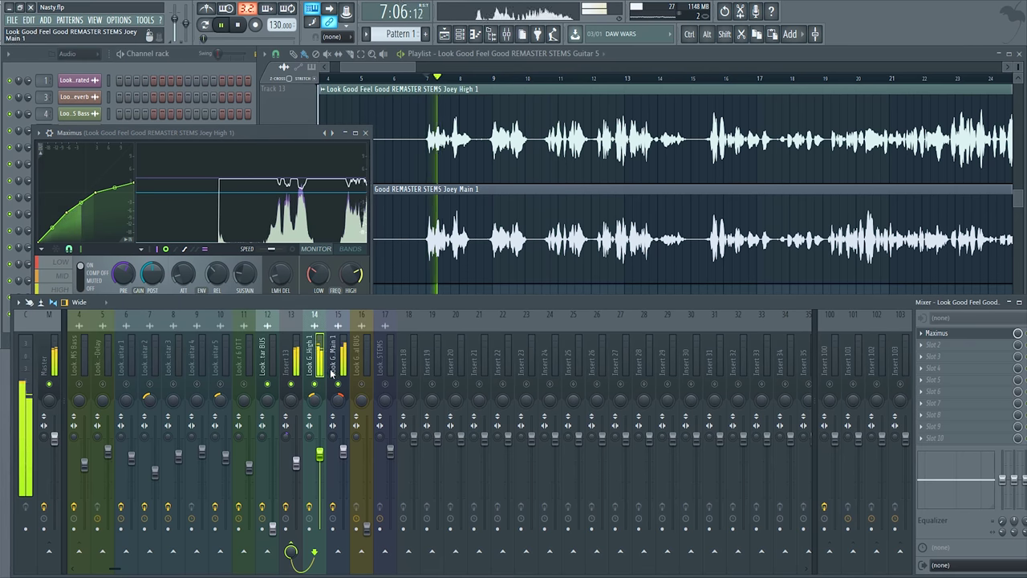
Open NastyDLAmkII on the Insert 13 vocal send and replay the vocals from bar 7 to hear it.
left_click(291, 357)
key("space")
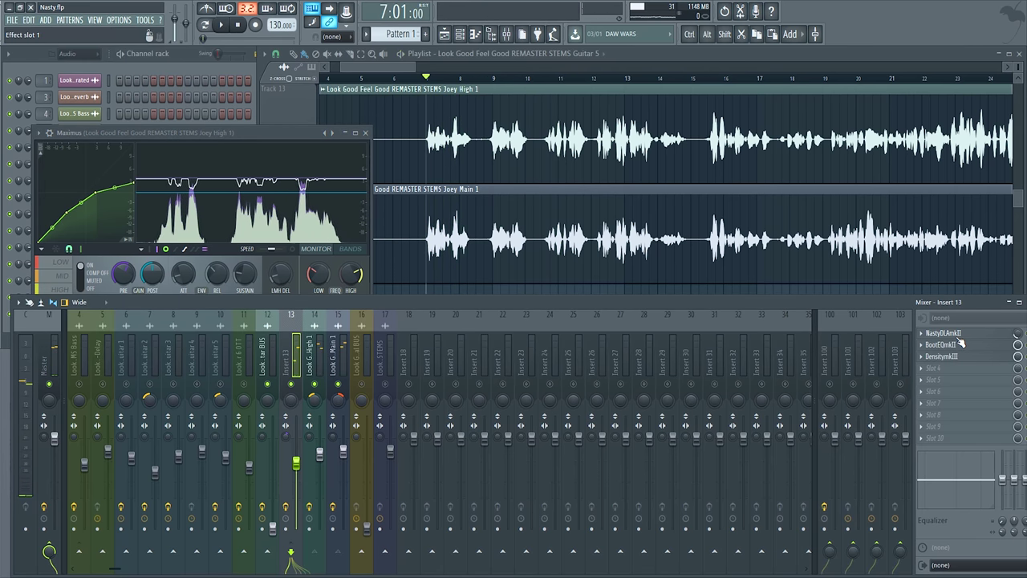
left_click(956, 335)
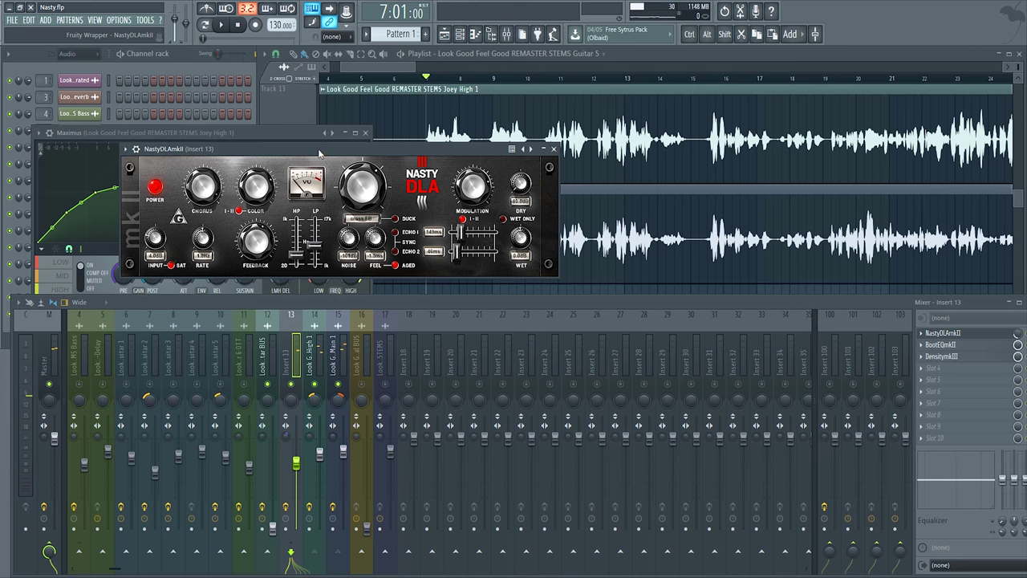
left_click_drag(318, 152, 200, 57)
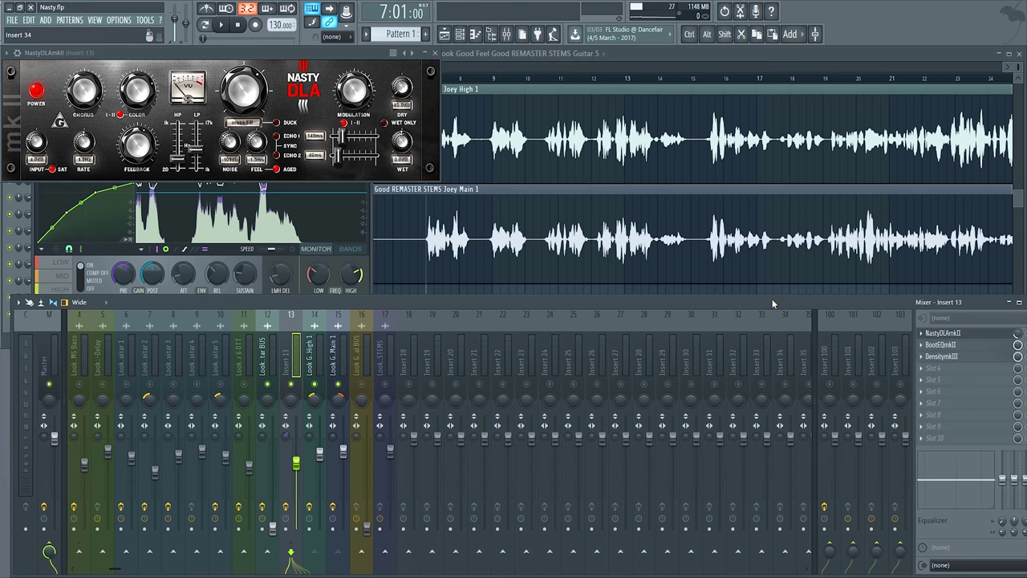
key("space")
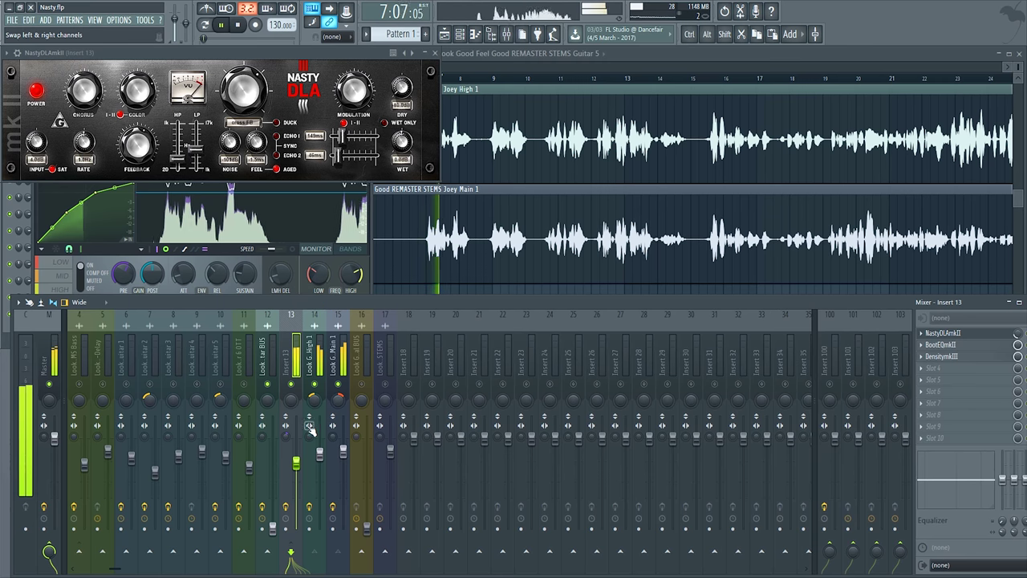
key("space")
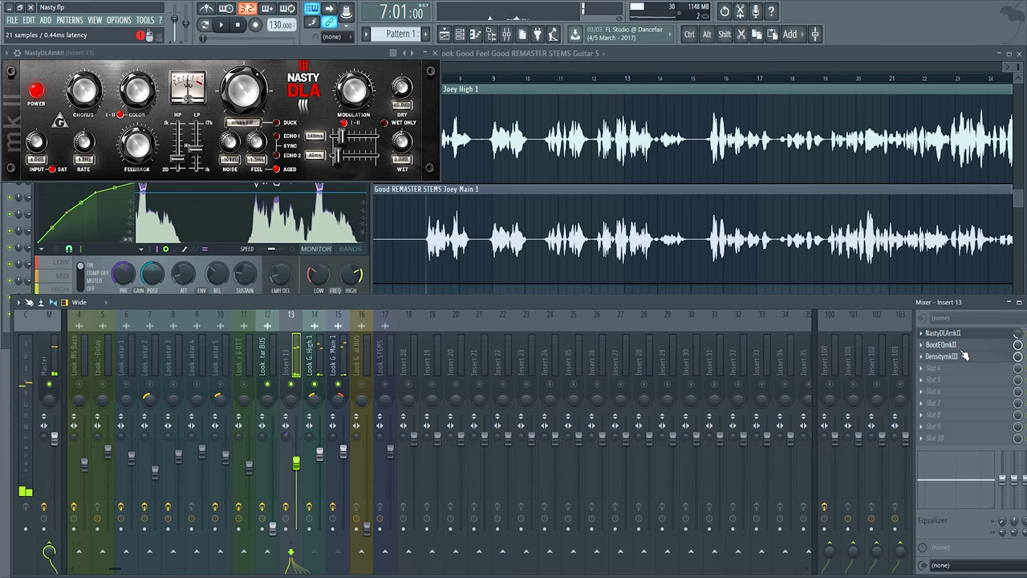
Open the BootEQmkII and DensitymkIII effects on Insert 13 and arrange their windows clear of the mixer.
left_click(953, 345)
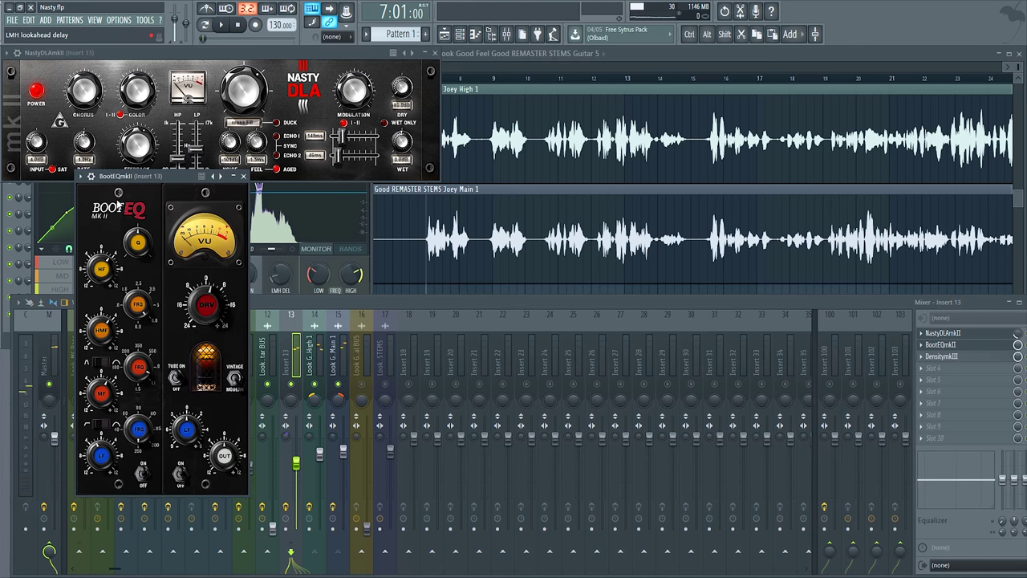
left_click_drag(127, 177, 245, 72)
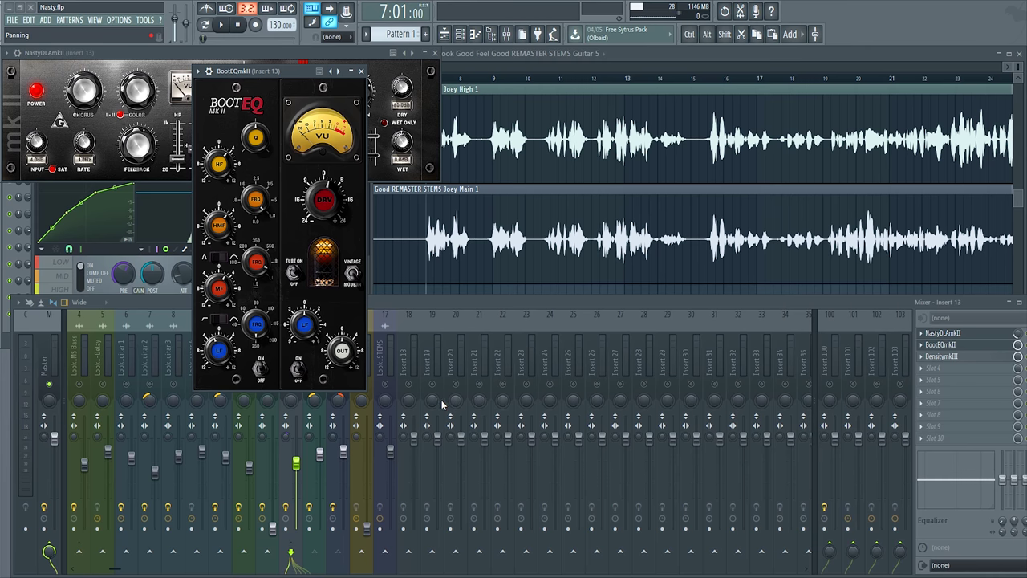
left_click(943, 357)
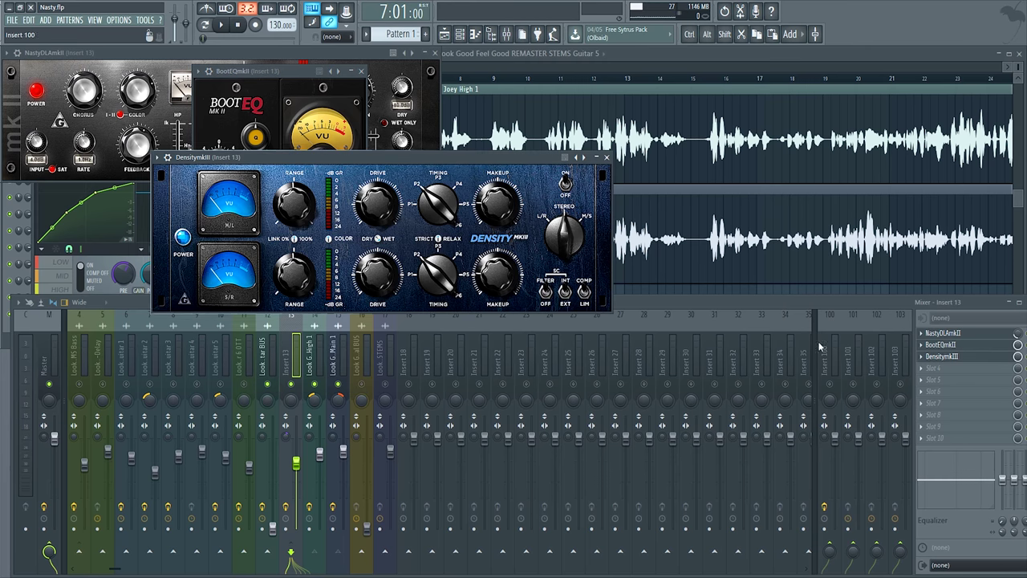
left_click_drag(366, 160, 366, 138)
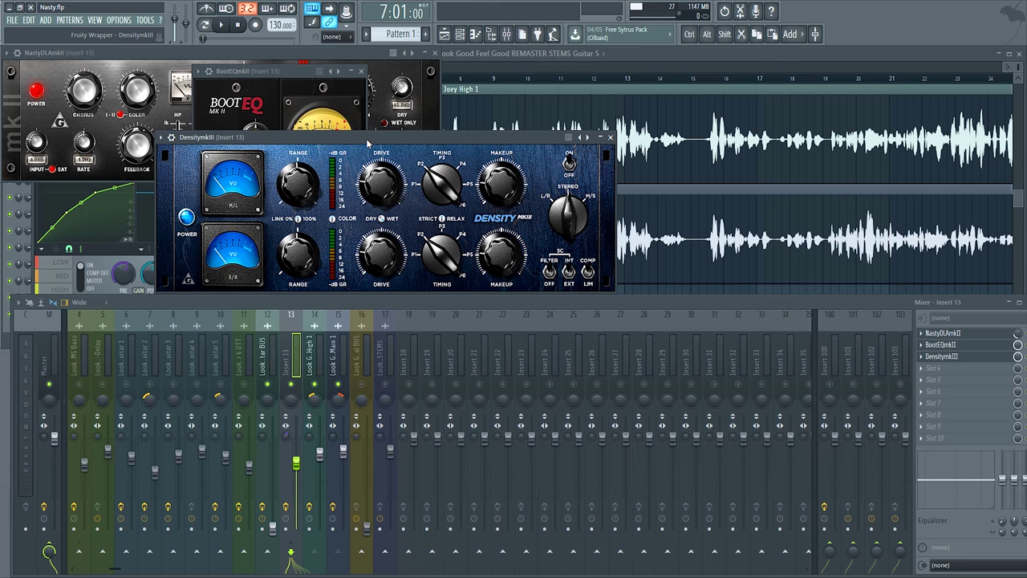
Play the vocals from bar 7 with DensitymkIII open, close its window and replay the same passage.
left_click_drag(366, 138, 380, 129)
key("space")
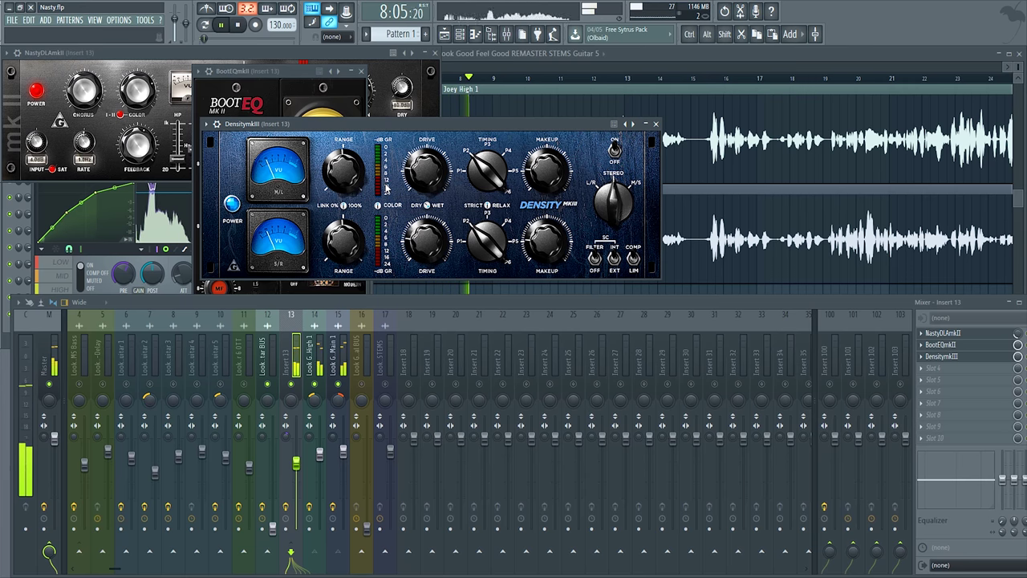
left_click_drag(397, 132, 368, 135)
key("space")
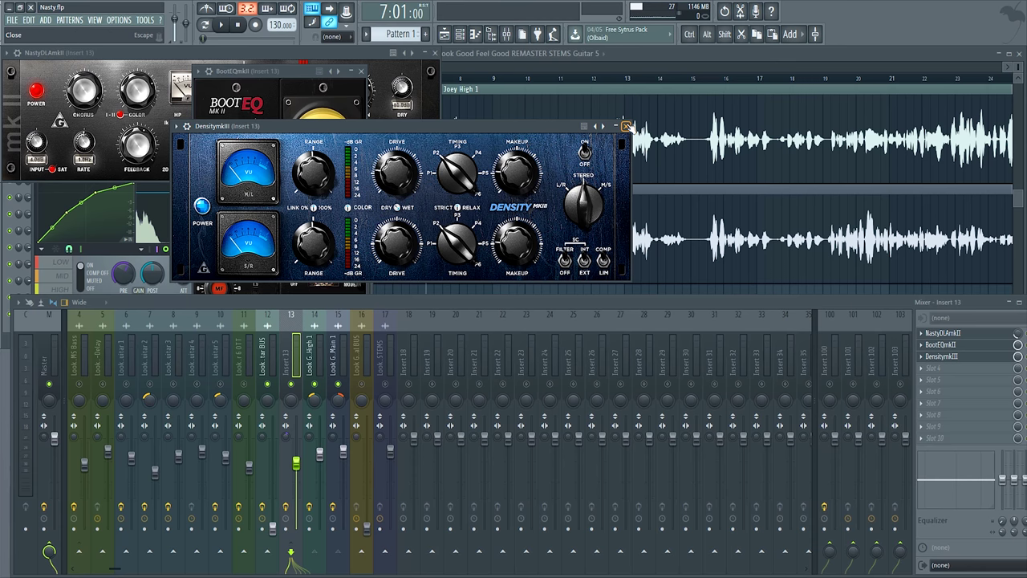
left_click(626, 126)
key("space")
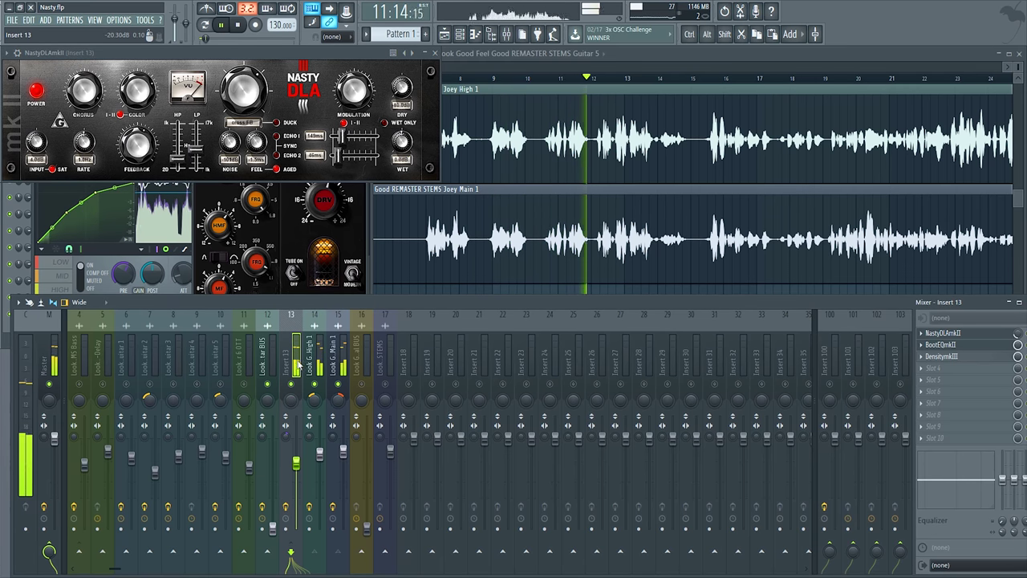
key("space")
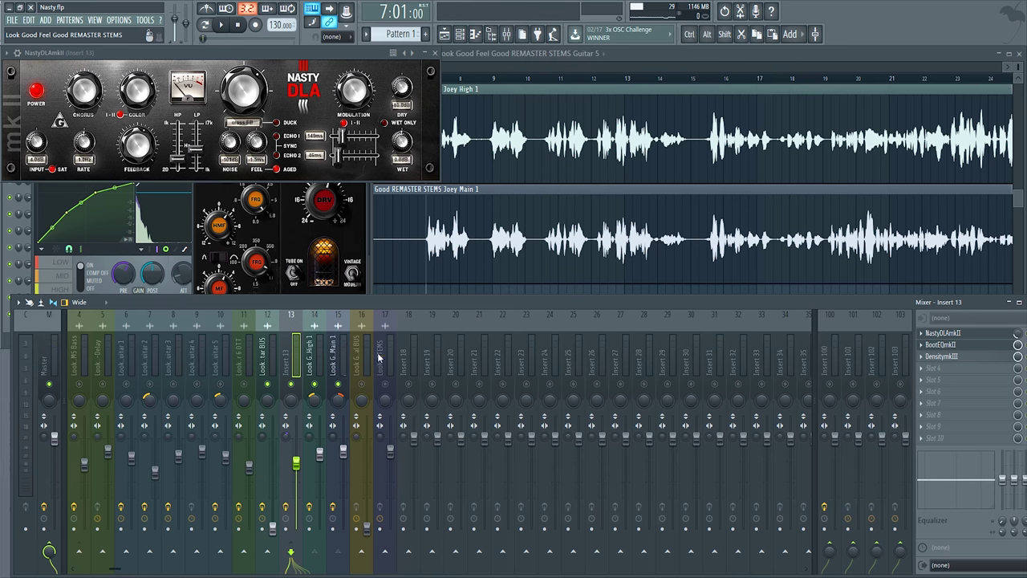
Bring the vocal clips in the playlist into view and select the High 1 vocal track in the mixer.
left_click(463, 256)
left_click(253, 305)
scroll(208, 325, "down", 6)
scroll(185, 326, "up", 5)
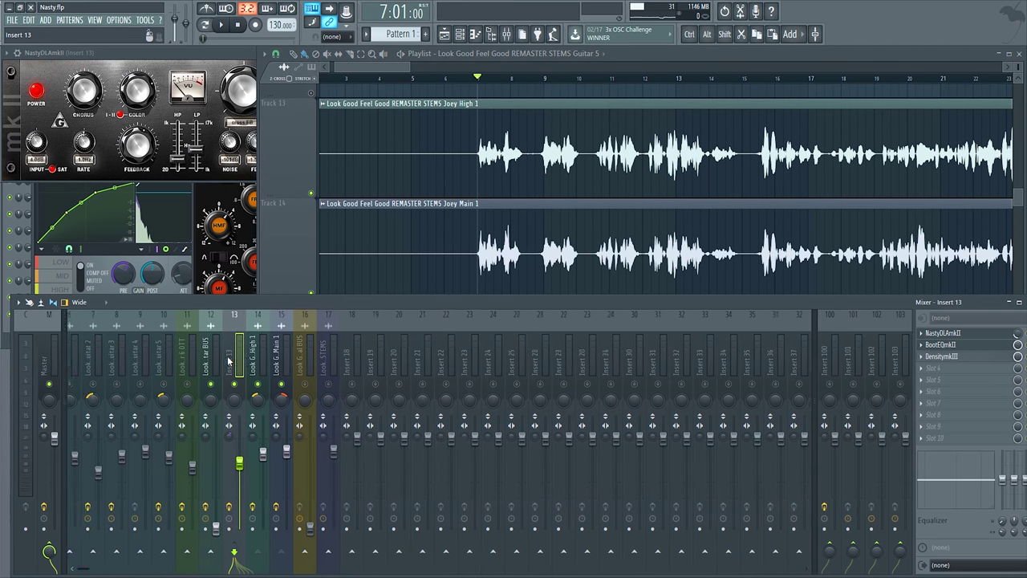
left_click(404, 377)
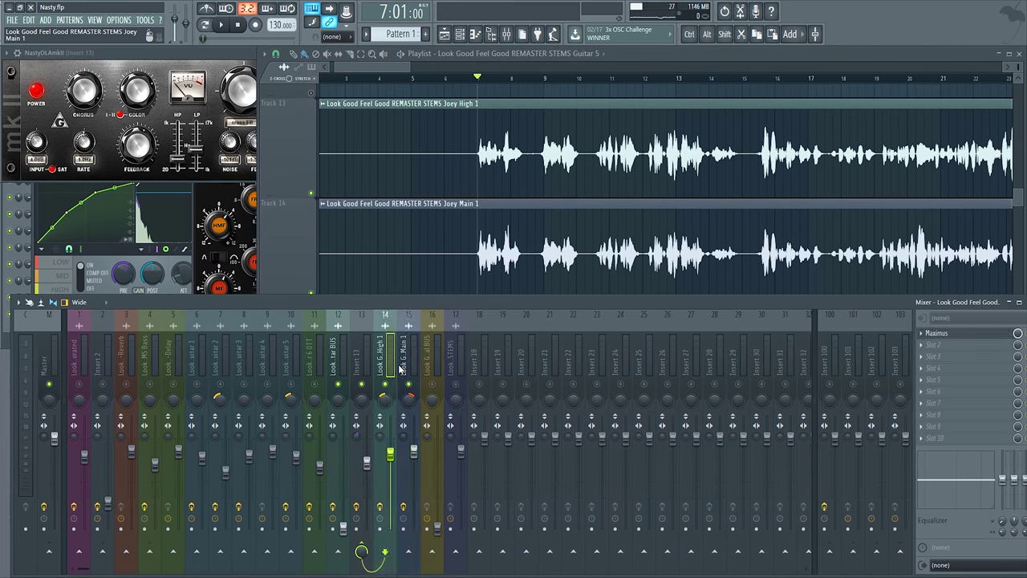
Play the soloed vocal stems from bar 73 and watch their levels in the mixer.
left_click(412, 244)
scroll(471, 232, "down", 6)
scroll(482, 233, "down", 3)
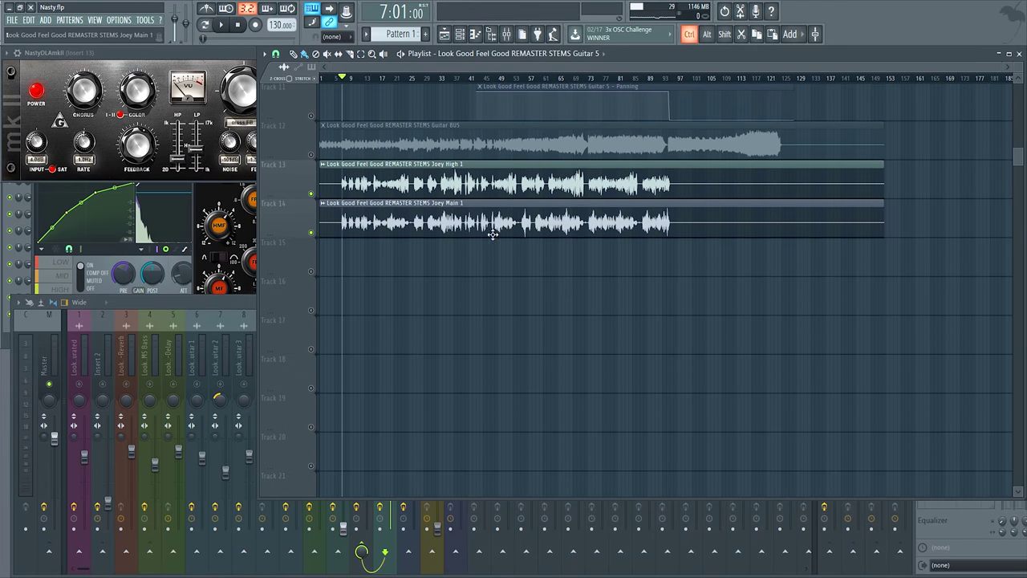
scroll(564, 224, "up", 6)
left_click_drag(720, 134, 713, 137)
scroll(714, 137, "up", 3)
left_click_drag(649, 172, 509, 192)
left_click(566, 79)
key("space")
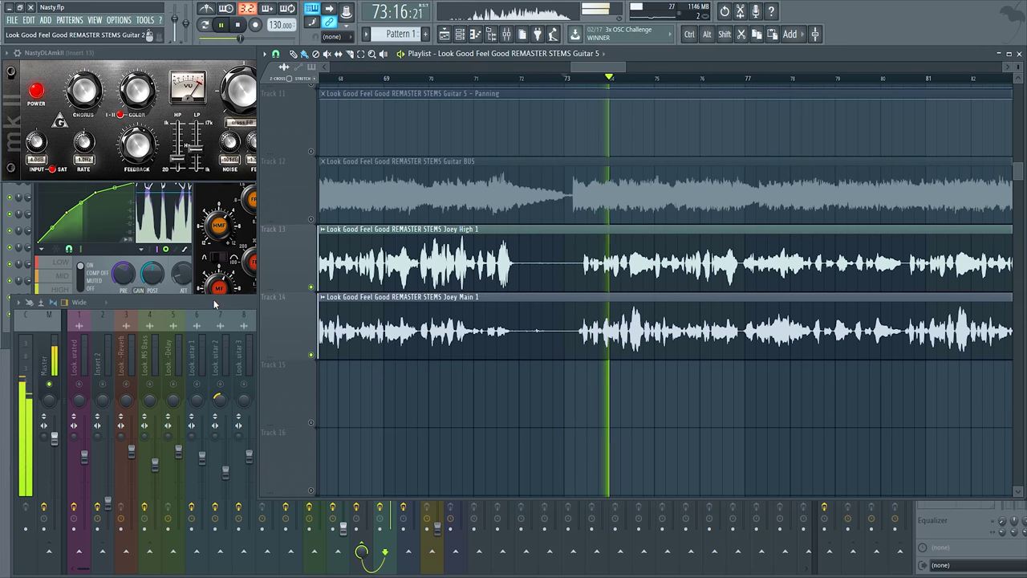
left_click(213, 304)
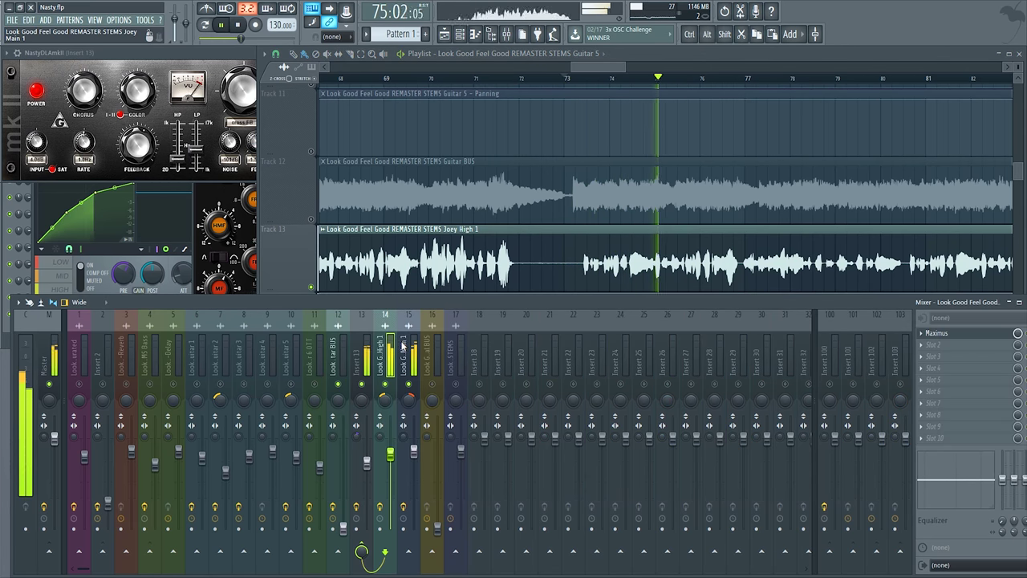
key("space")
Select the Insert 2 mixer track and unsolo the vocals so that all playlist tracks are enabled.
left_click(353, 360)
left_click(103, 360)
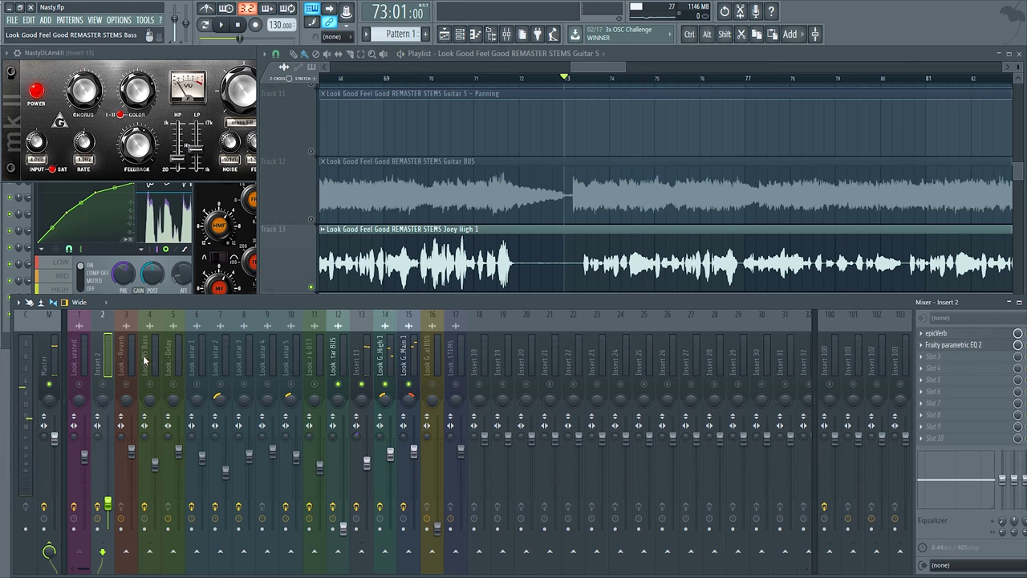
right_click(520, 241, "ctrl")
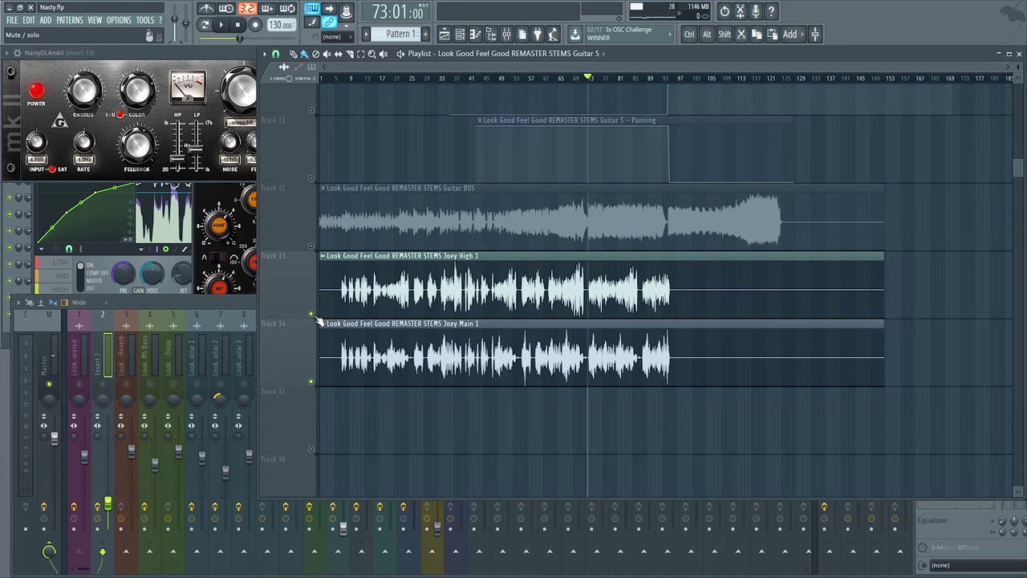
left_click(174, 303)
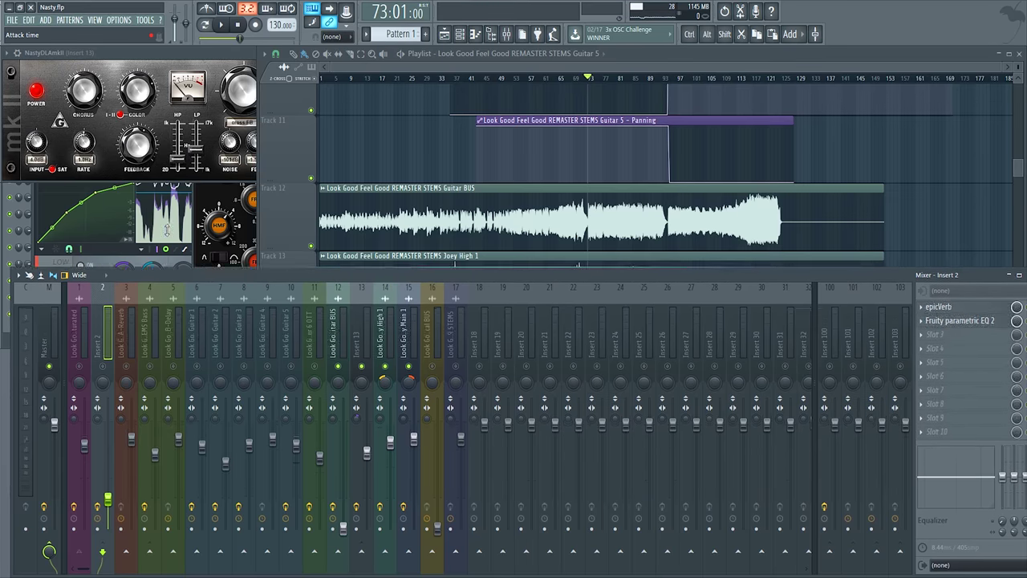
Enlarge the mixer window and fit the stems of the whole arrangement into the playlist view.
left_click_drag(161, 245, 152, 111)
left_click_drag(12, 200, 2, 200)
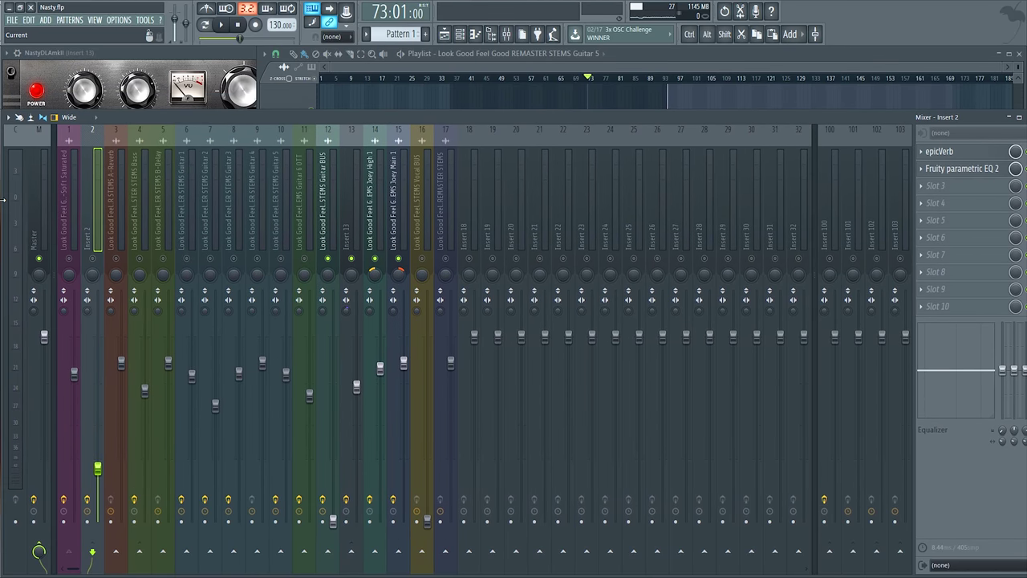
left_click_drag(428, 114, 428, 248)
left_click_drag(549, 182, 549, 316)
scroll(548, 316, "down", 5)
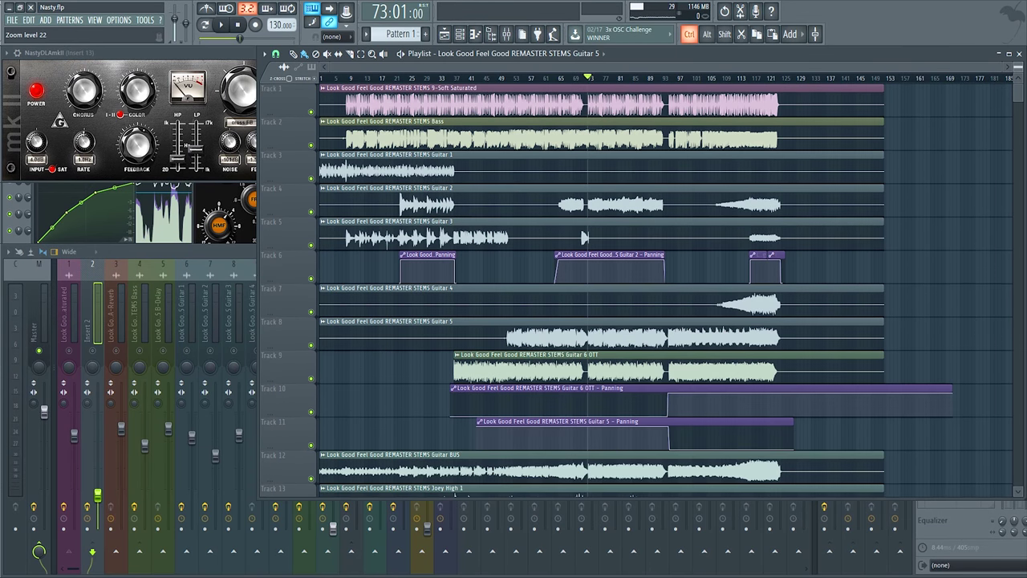
Play the full mix briefly from bar 73 and select the Bass mixer track.
key("space")
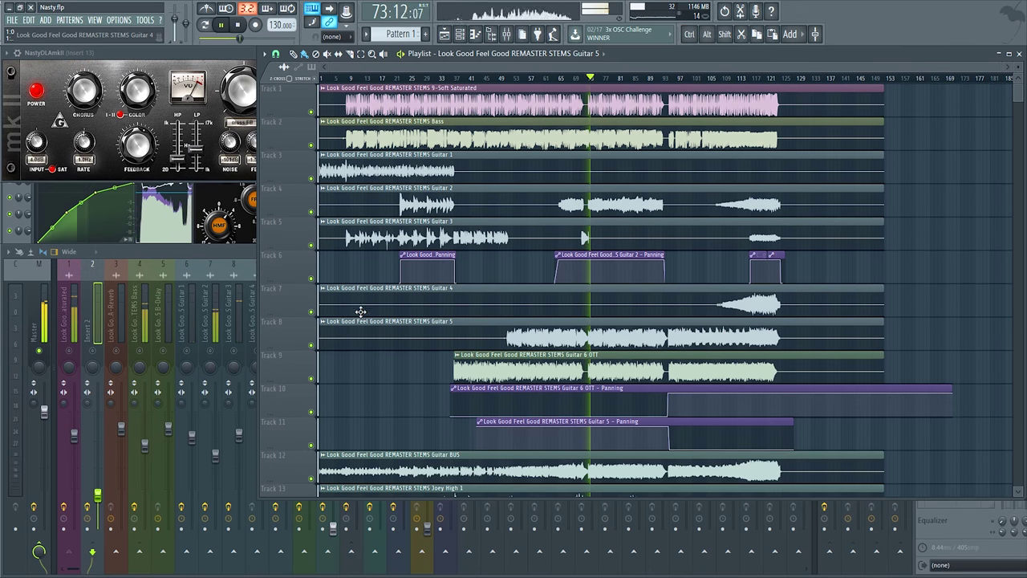
key("space")
left_click(139, 317)
left_click(522, 188)
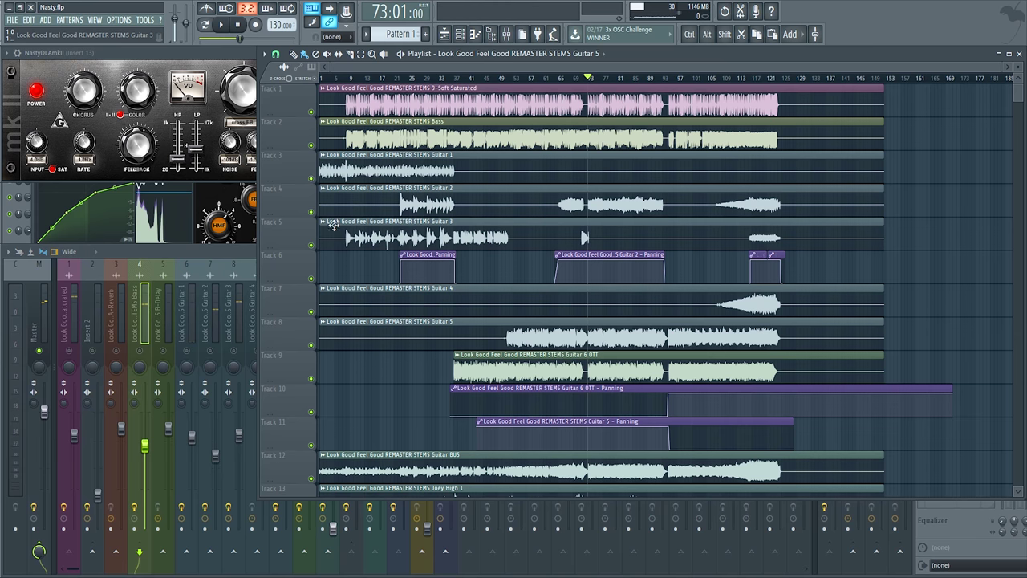
Solo the Guitar 2 playlist track, enable Guitar 3 alongside it and play both from bar 73.
right_click(312, 212)
left_click(311, 245)
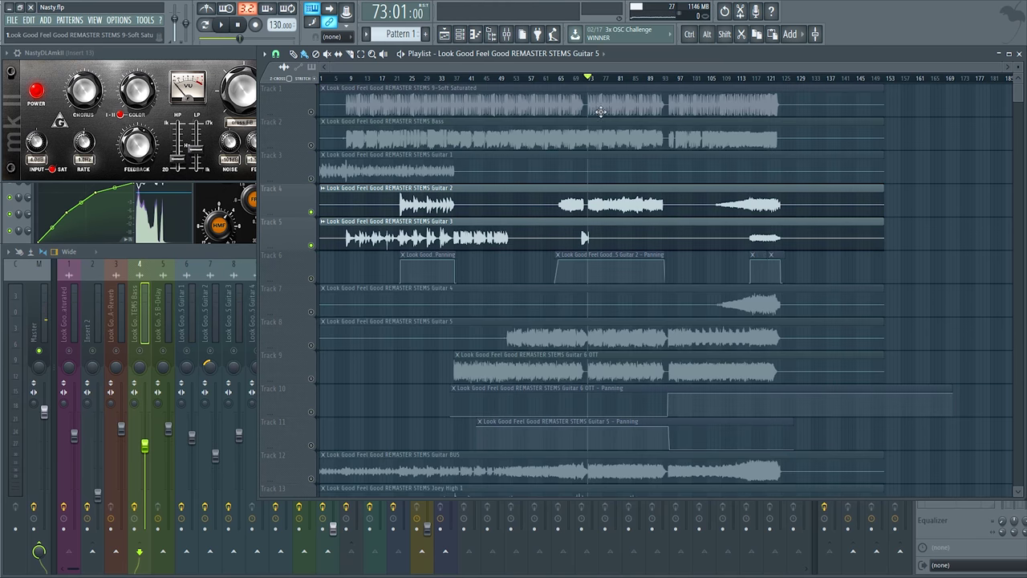
key("space")
scroll(606, 152, "up", 6)
key("space")
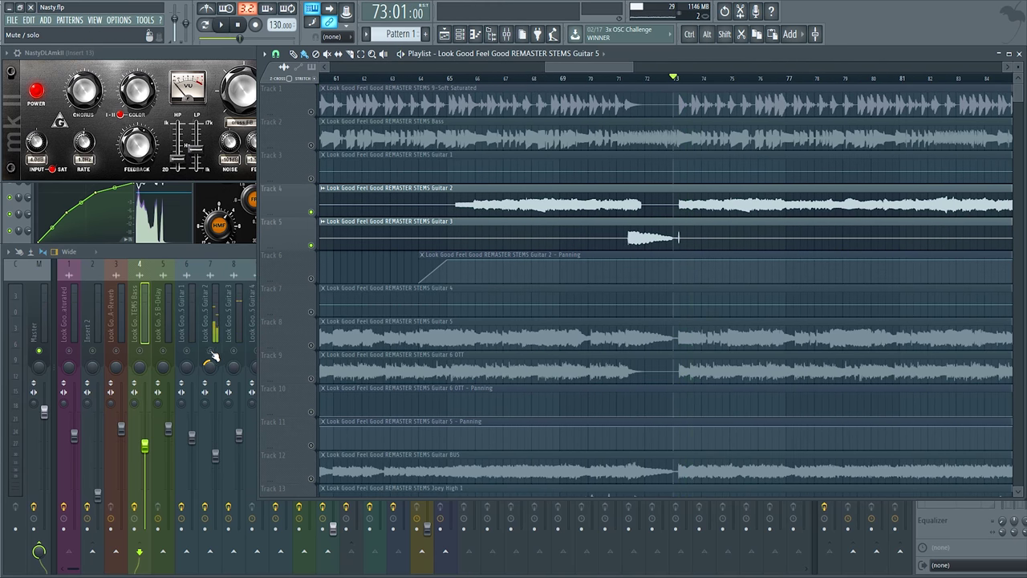
Play Guitar 2 and Guitar 3 from bar 71 and replay them with the Guitar 3 mixer track soloed.
key("F9")
left_click(625, 80)
key("space")
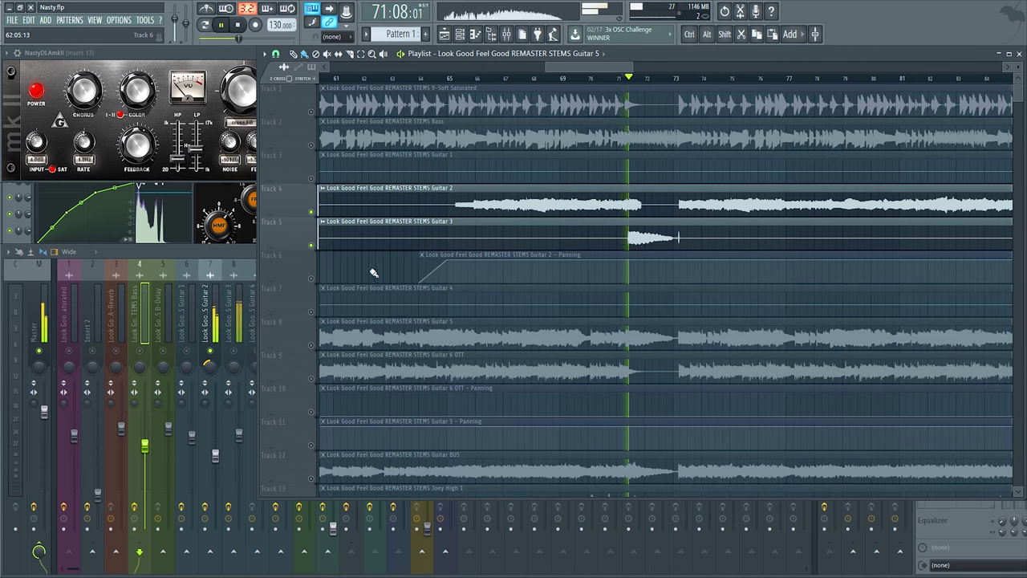
key("space")
left_click(237, 337)
key("space")
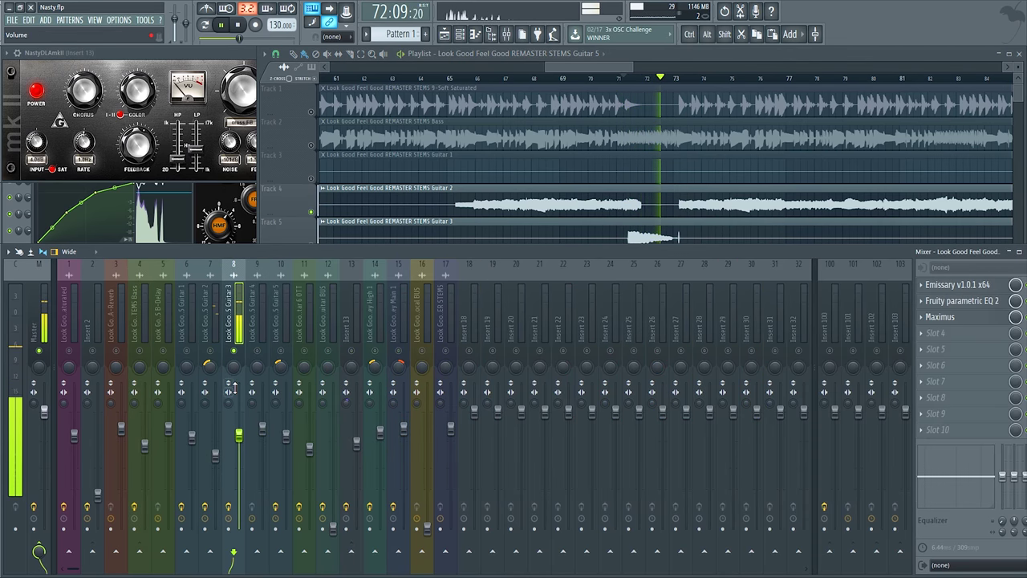
Unsolo Guitar 3 in the mixer, re-enable all playlist tracks and play the full mix from bar 71.
right_click(235, 352)
key("space")
middle_click(549, 147)
left_click_drag(550, 146, 538, 125)
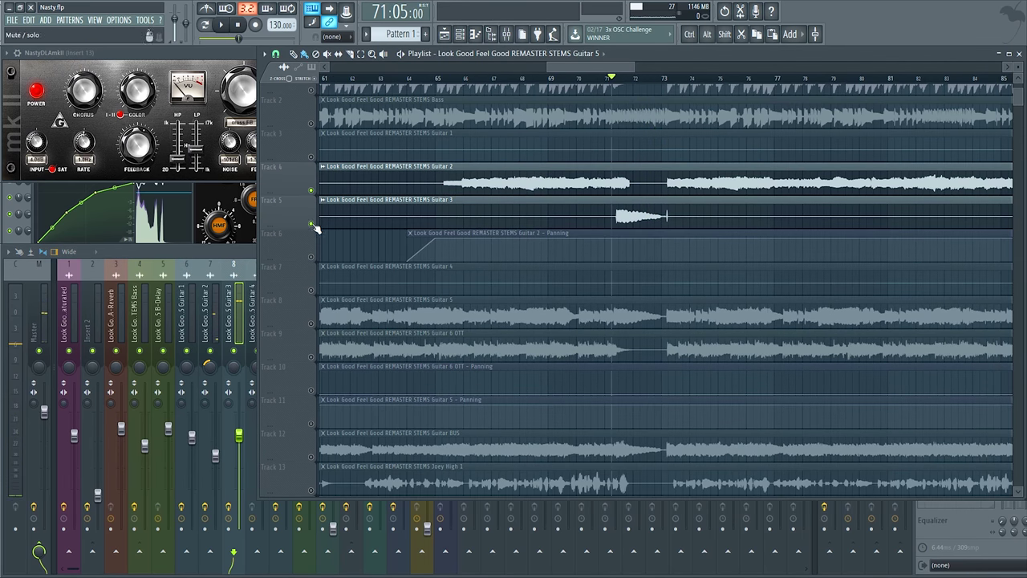
right_click(310, 226)
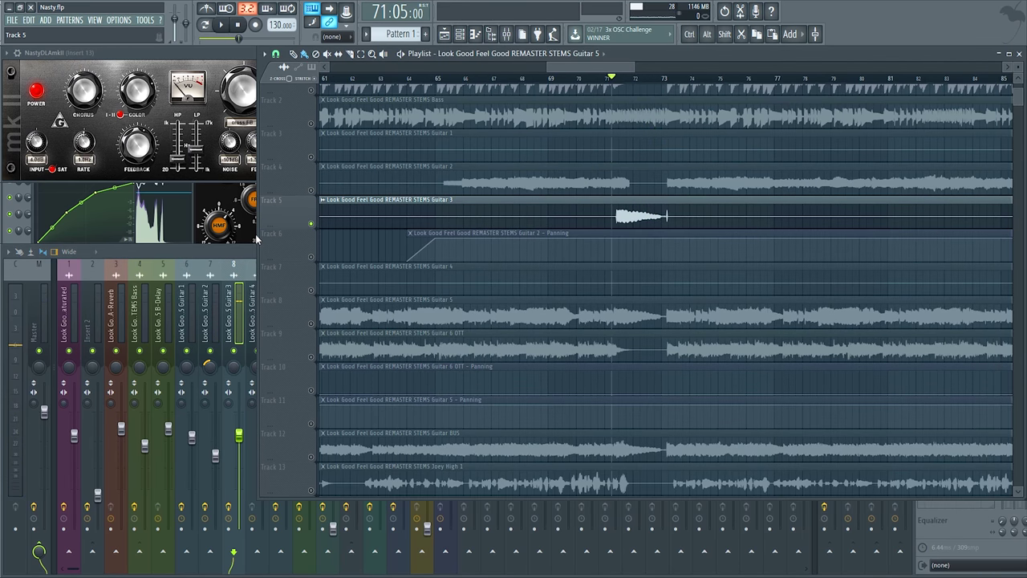
left_click(315, 224)
key("space")
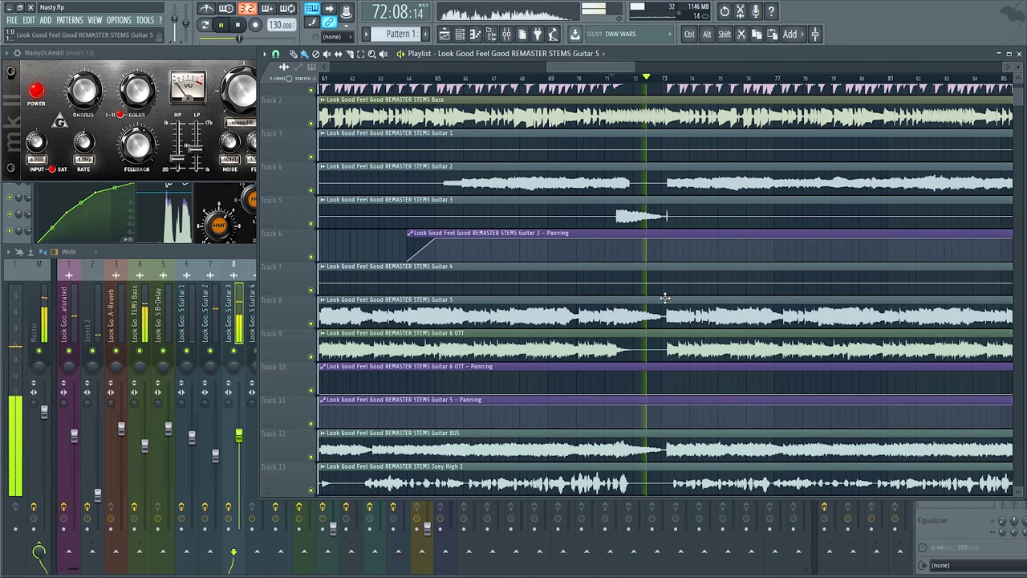
left_click_drag(676, 280, 511, 301)
key("space")
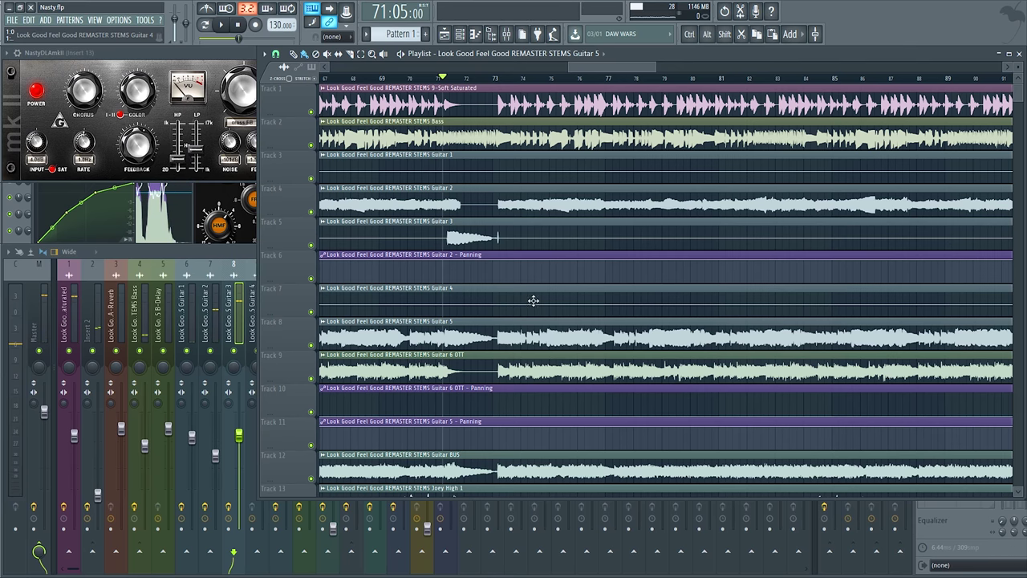
Show the whole arrangement, select the Master mixer track and open its BaxterEQ effect to review the settings.
scroll(534, 300, "down", 8)
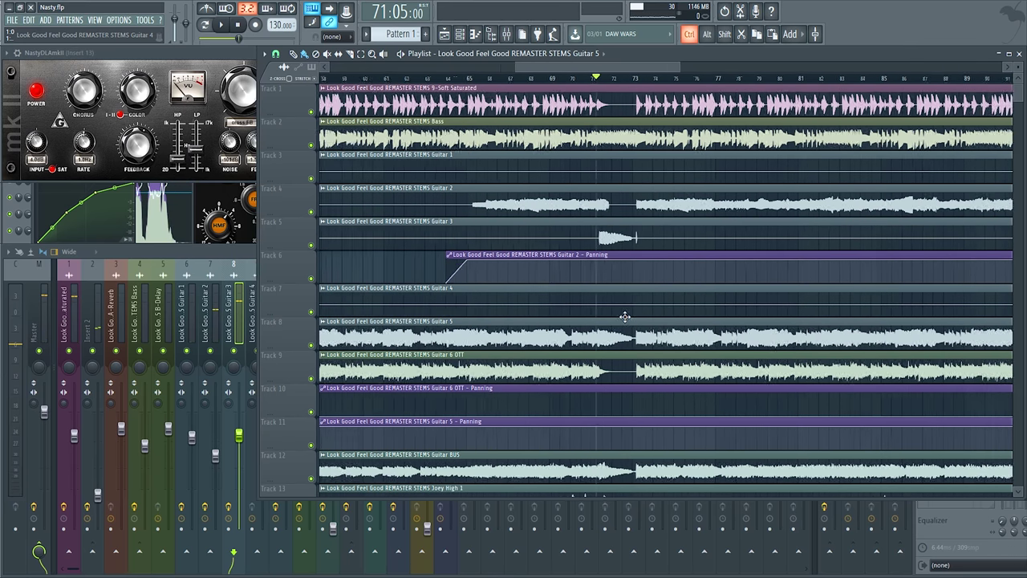
scroll(736, 413, "up", 6)
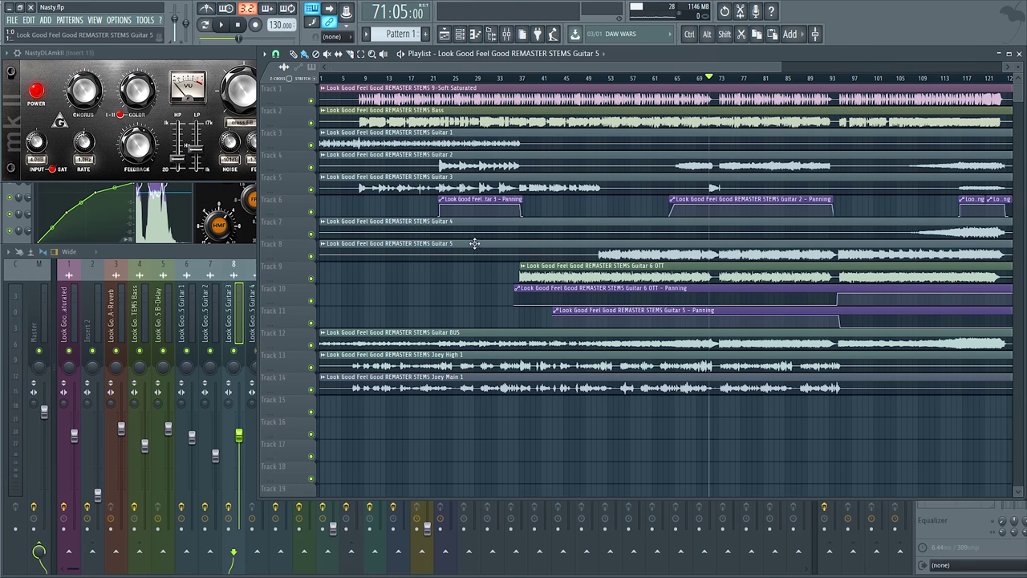
left_click(212, 306)
left_click(45, 311)
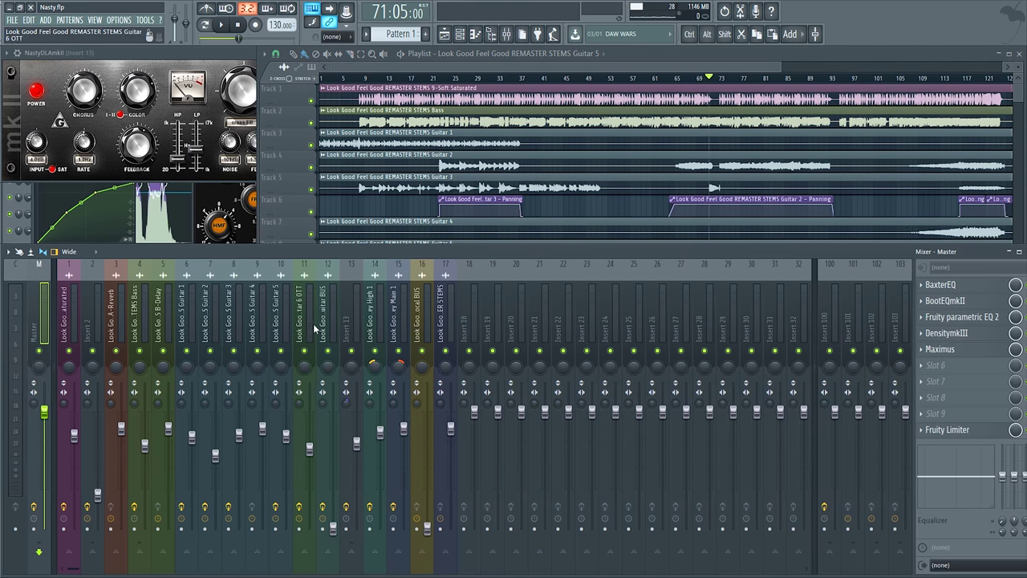
left_click(941, 284)
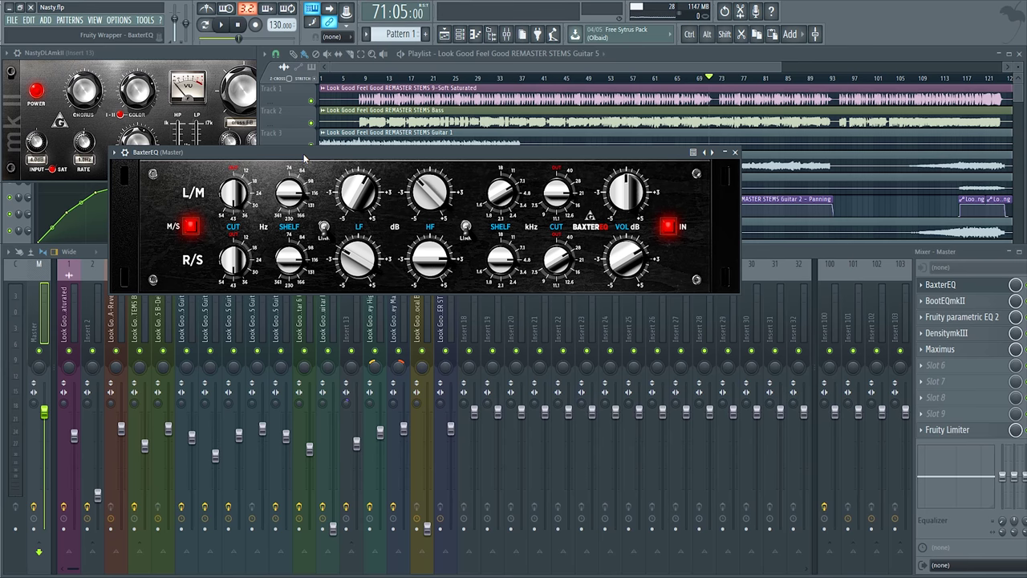
left_click_drag(239, 152, 242, 152)
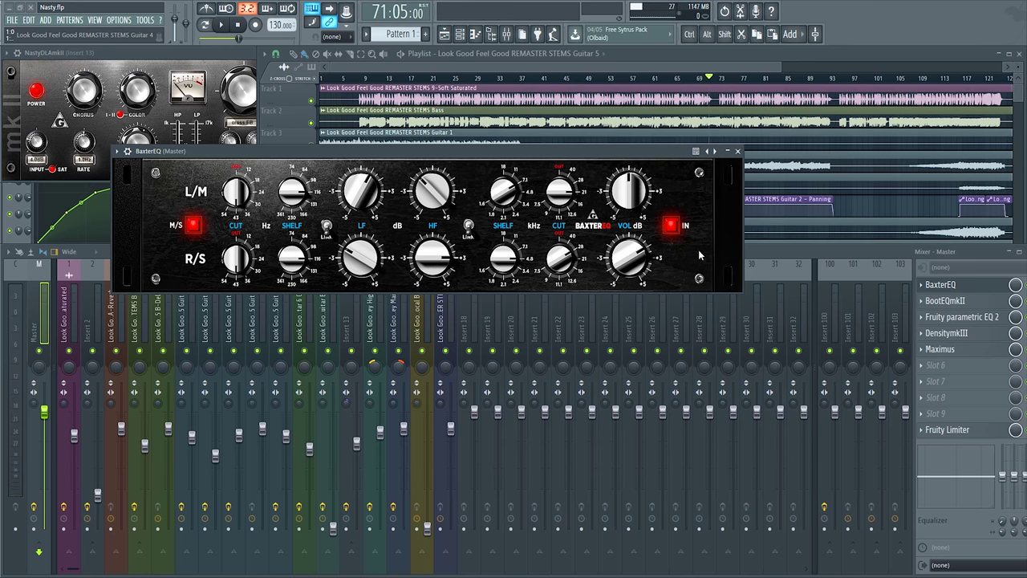
Close BaxterEQ and reposition the mixer window so the on/off switches of the master effects are accessible.
left_click(737, 151)
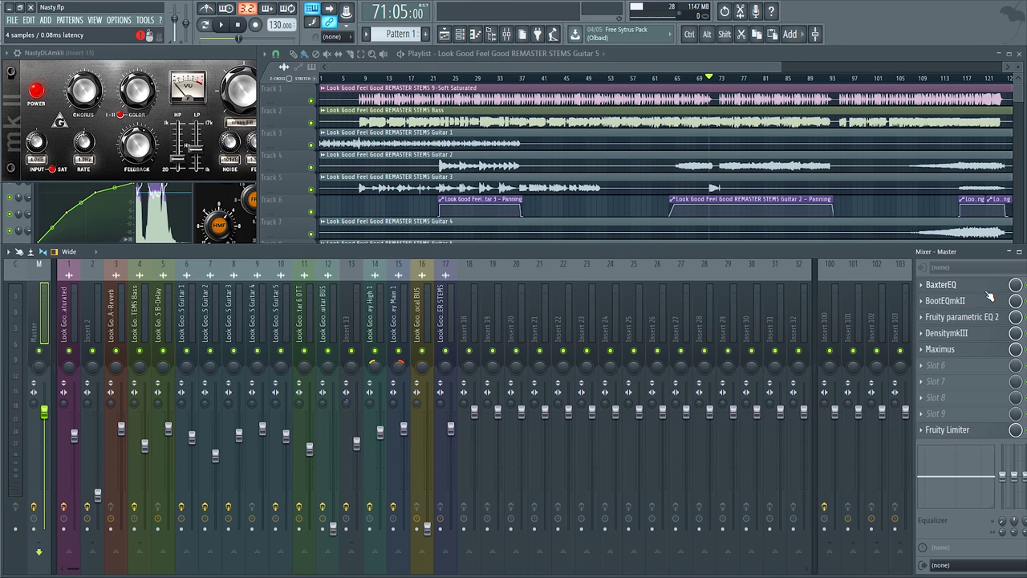
left_click_drag(2, 245, 25, 239)
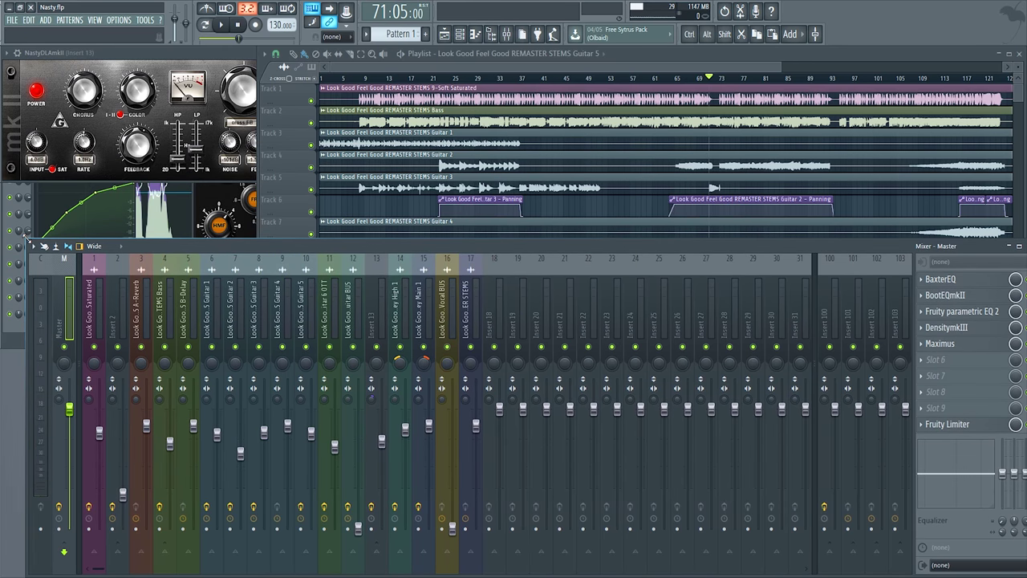
left_click_drag(177, 242, 154, 245)
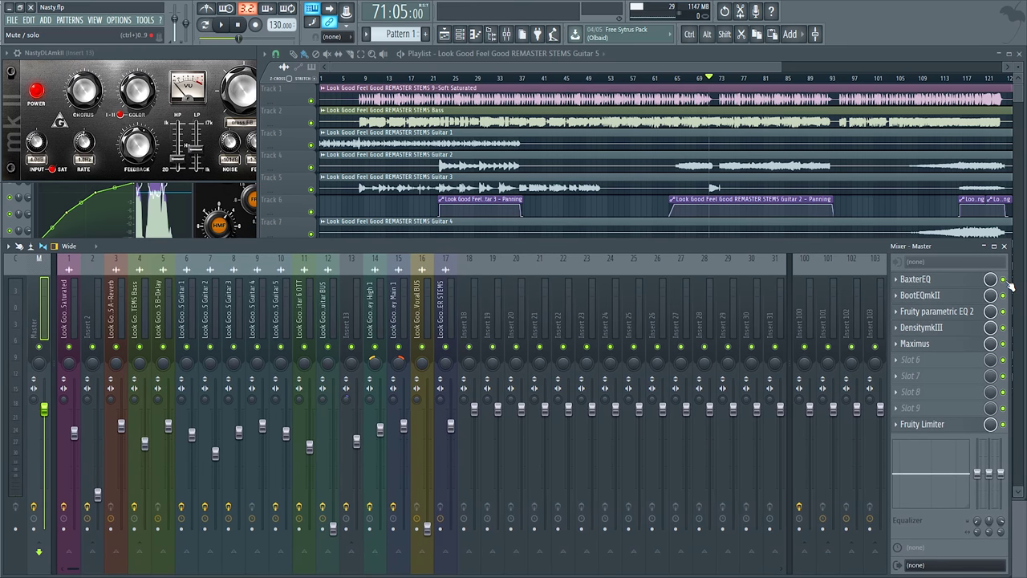
Play the full mix from about bar 66 and inspect the effect slots of the Guitar 1 and Guitar 2 mixer tracks.
key("space")
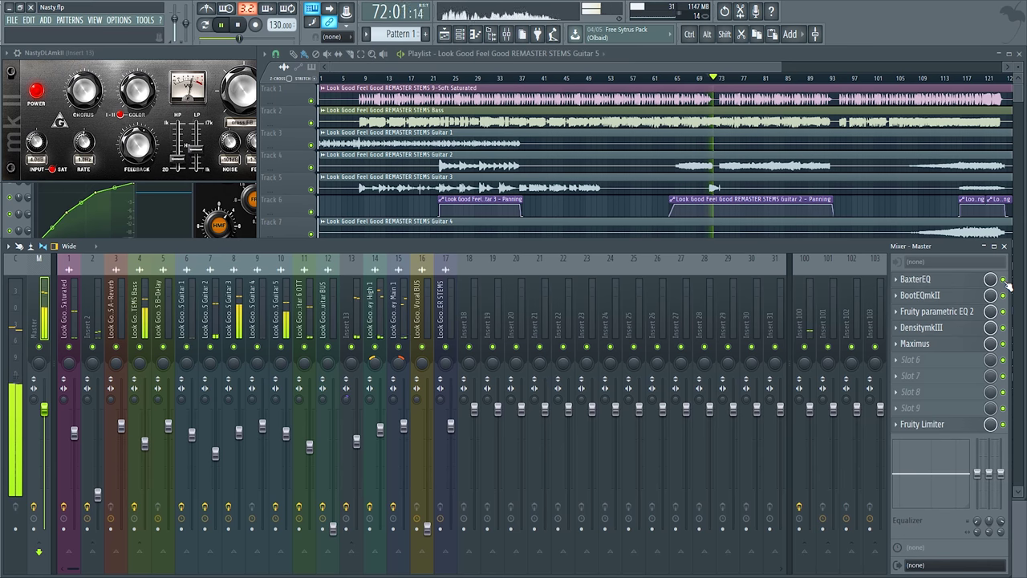
left_click(681, 78)
left_click(186, 309)
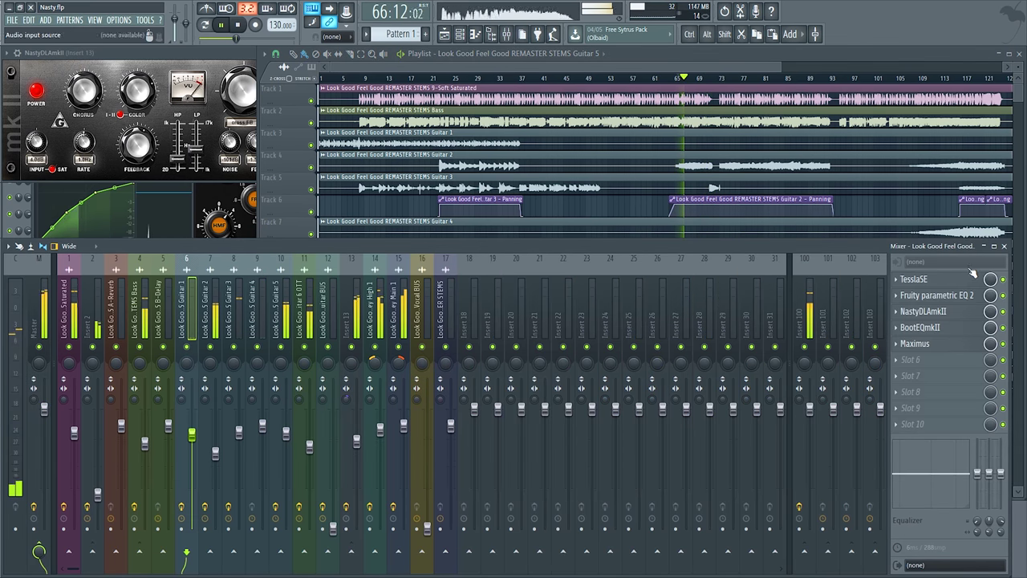
left_click(36, 315)
left_click(210, 315)
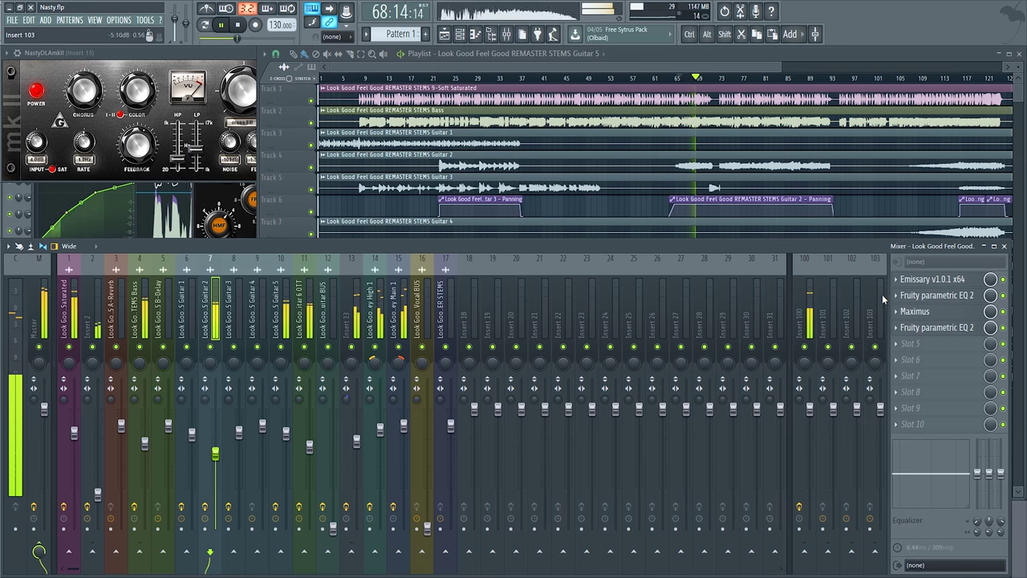
Select the Master mixer track, toggle its BaxterEQ effect off and on while playing the full mix from bar 66, and stop playback.
left_click(178, 304)
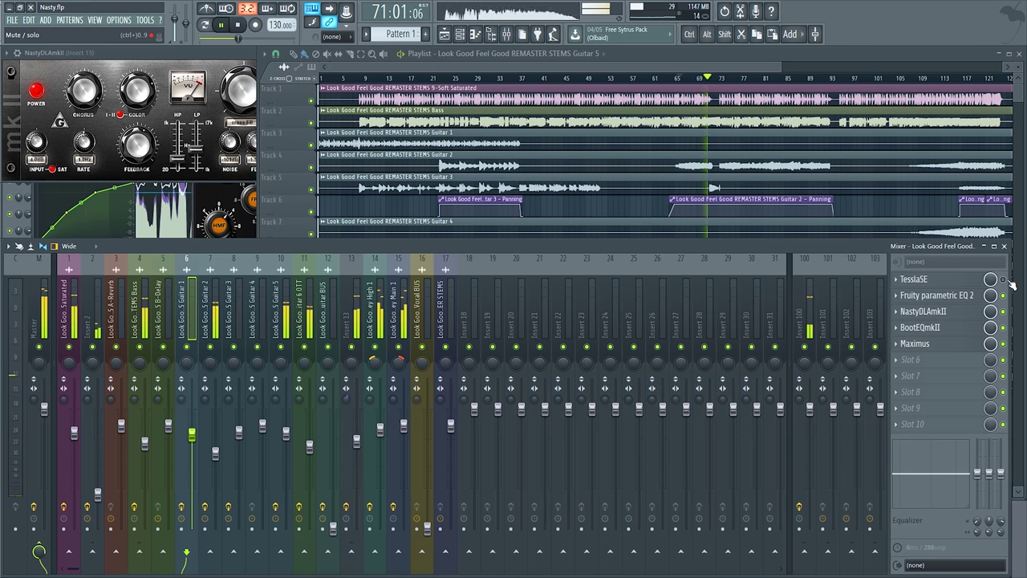
left_click(39, 313)
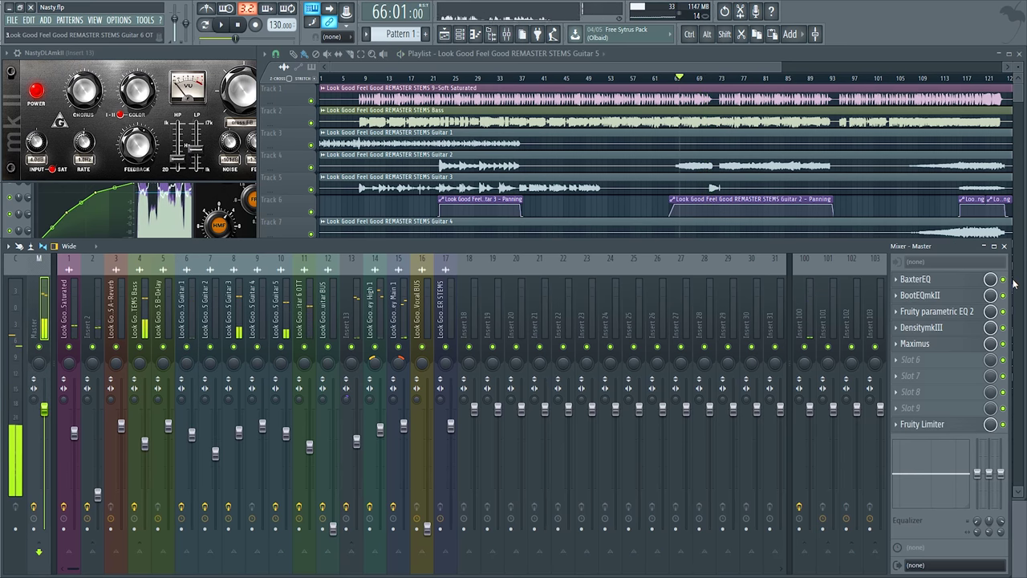
left_click(1002, 278)
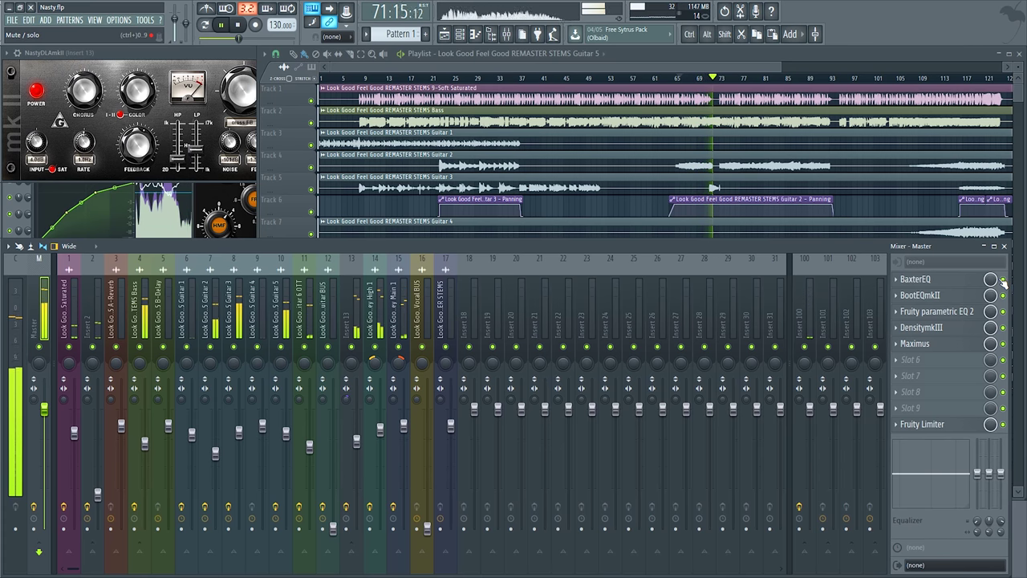
key("space")
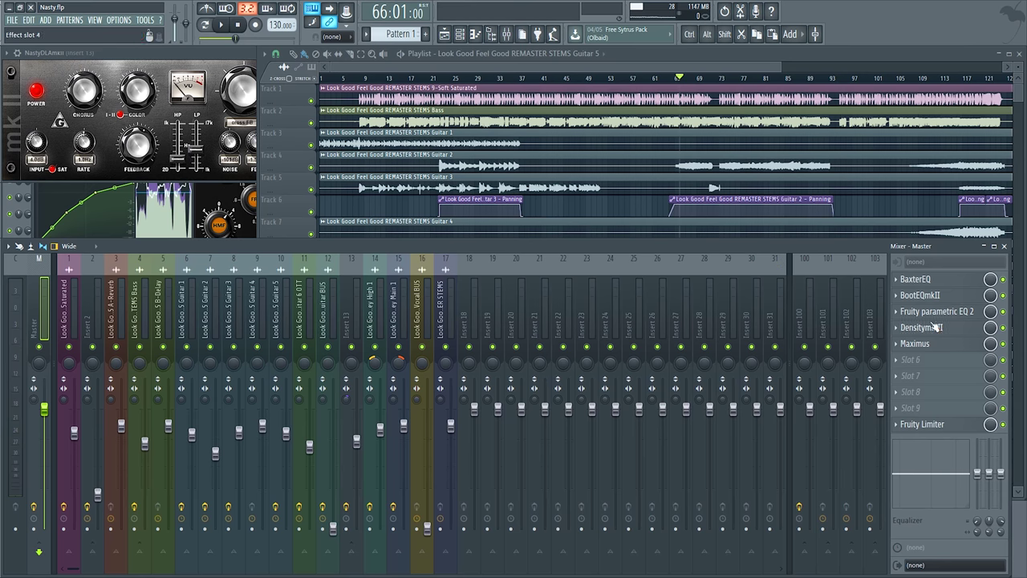
key("space")
Open the Master track's BootEQmkII effect, reposition its window to review the settings, and close it.
left_click(919, 295)
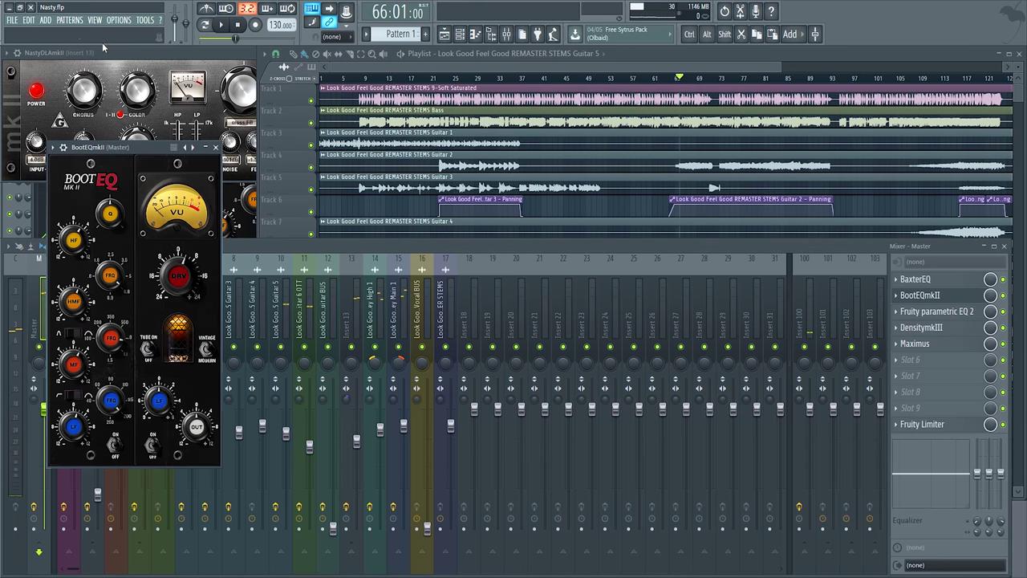
left_click_drag(100, 146, 160, 114)
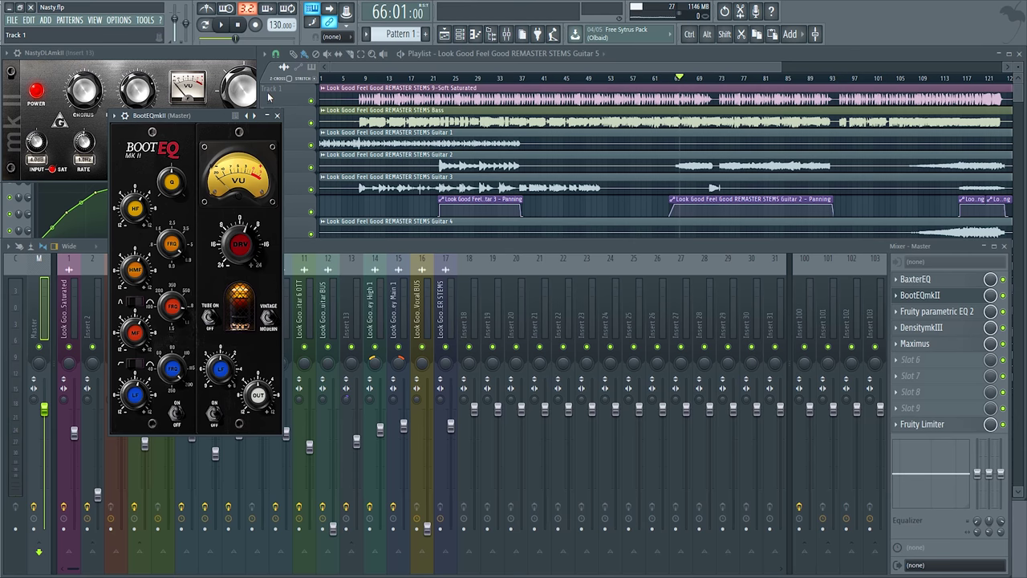
left_click(278, 117)
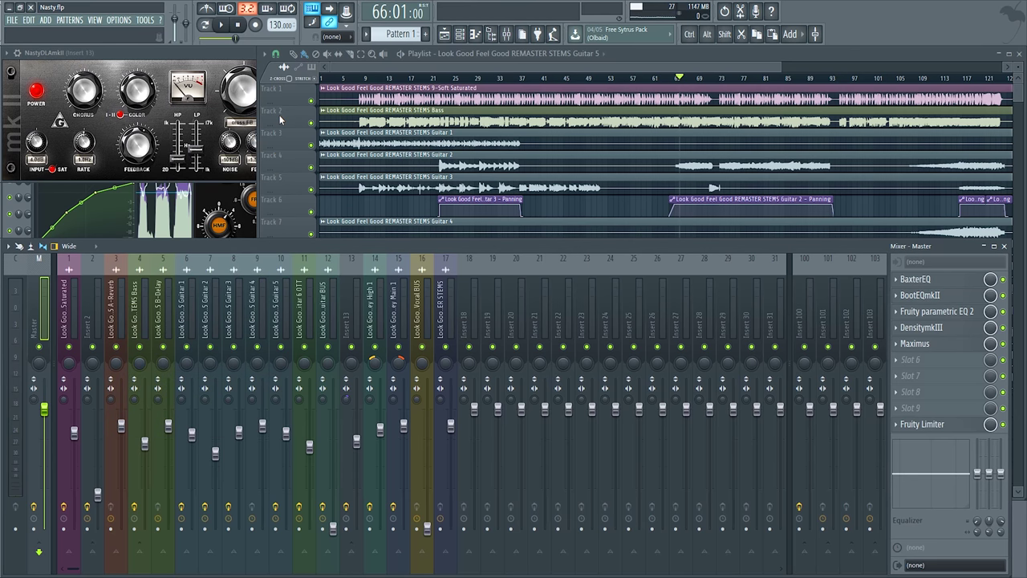
Open the Master track's Fruity parametric EQ 2, resize its window, review the curve with and without playback, and close it.
left_click(944, 312)
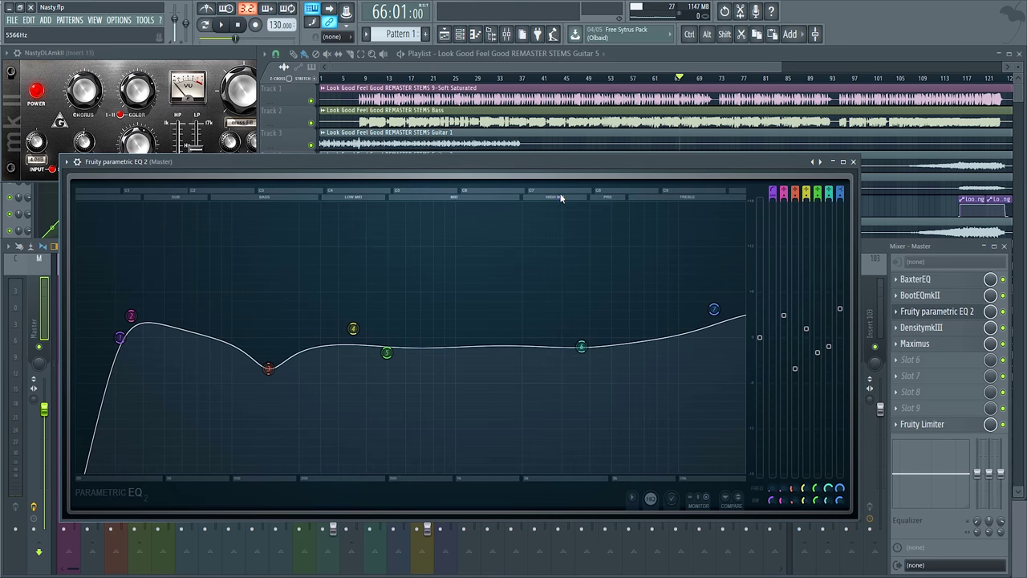
left_click_drag(291, 161, 278, 111)
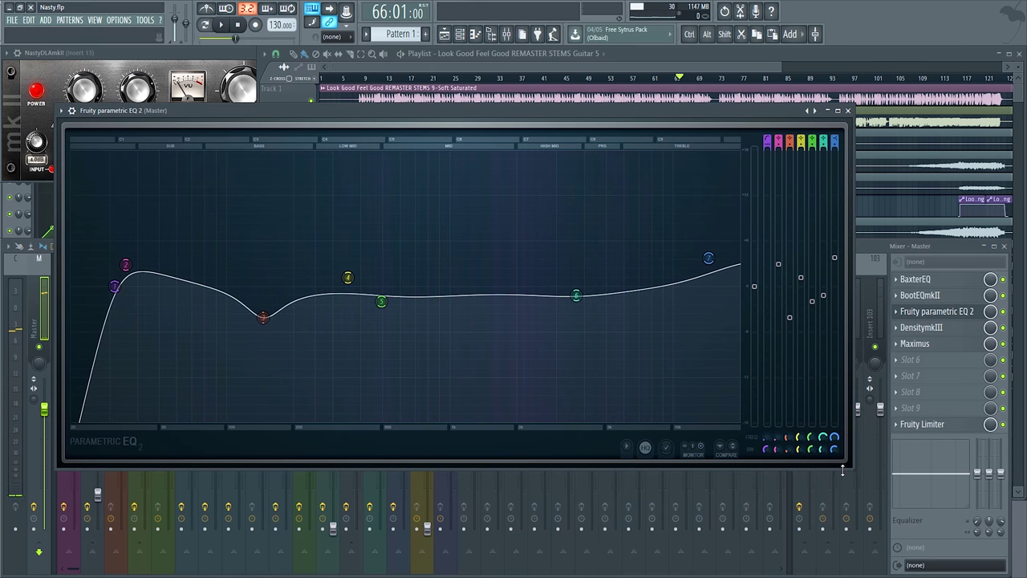
left_click_drag(850, 466, 597, 294)
key("space")
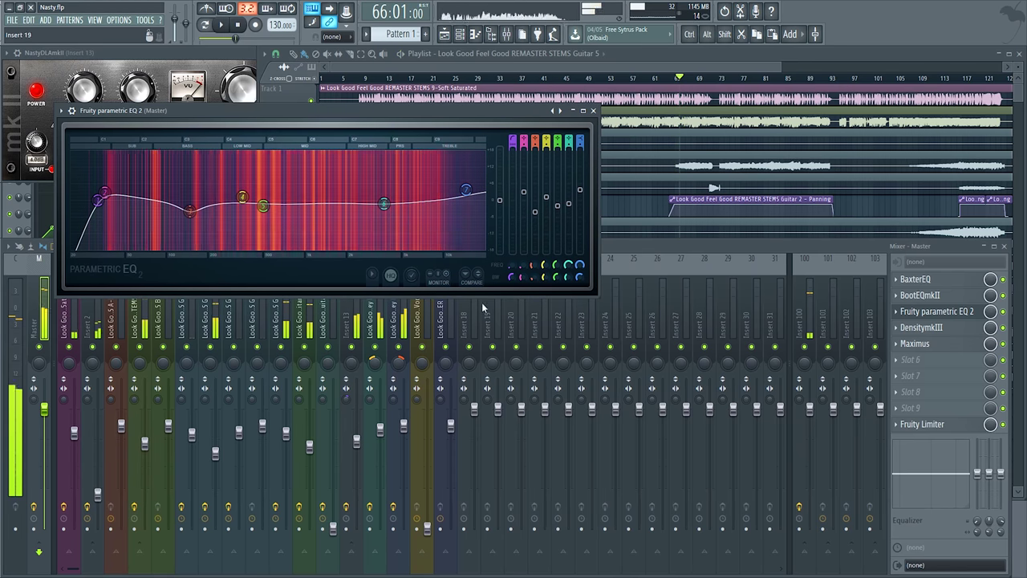
key("space")
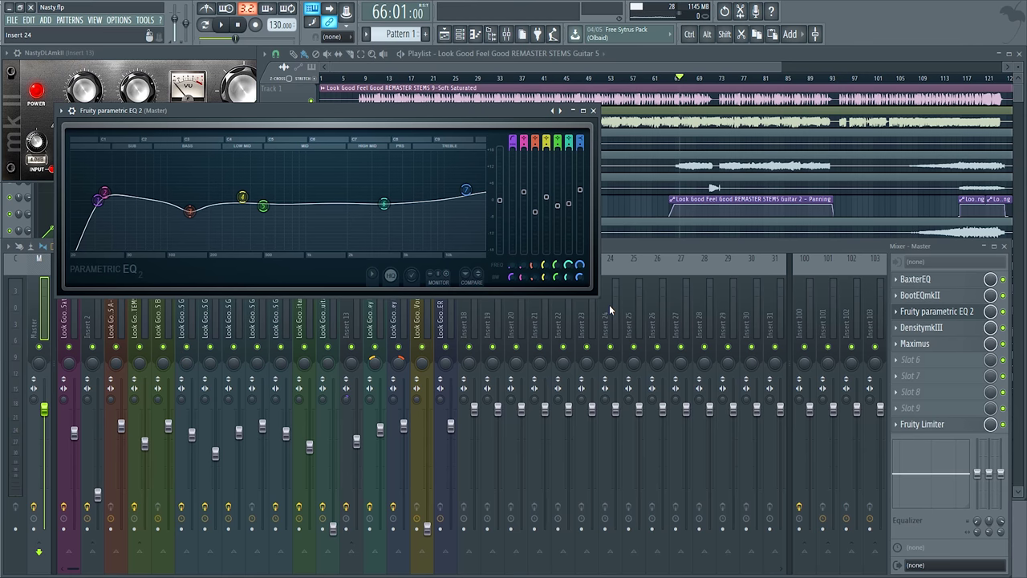
left_click_drag(602, 294, 679, 395)
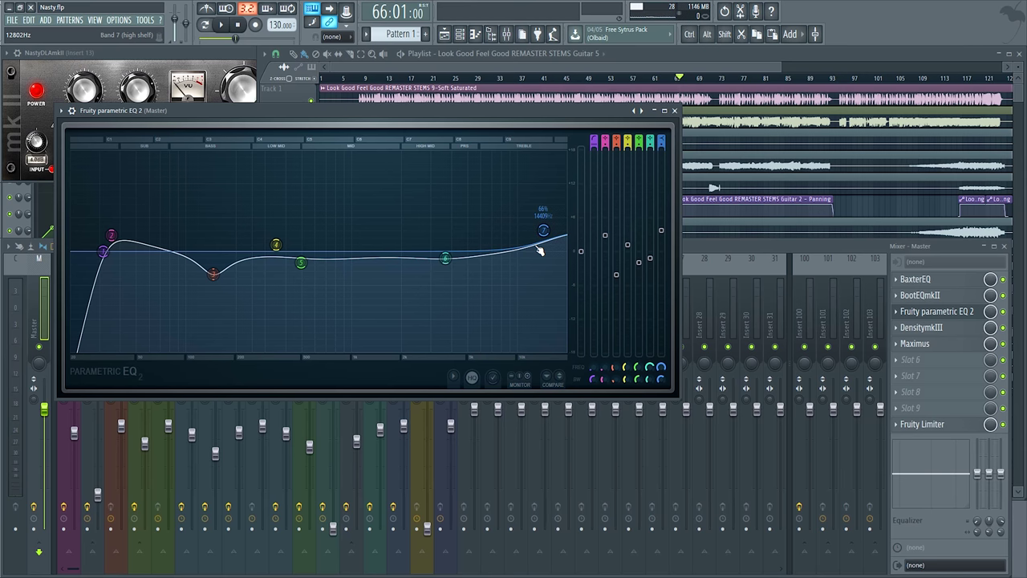
left_click(675, 110)
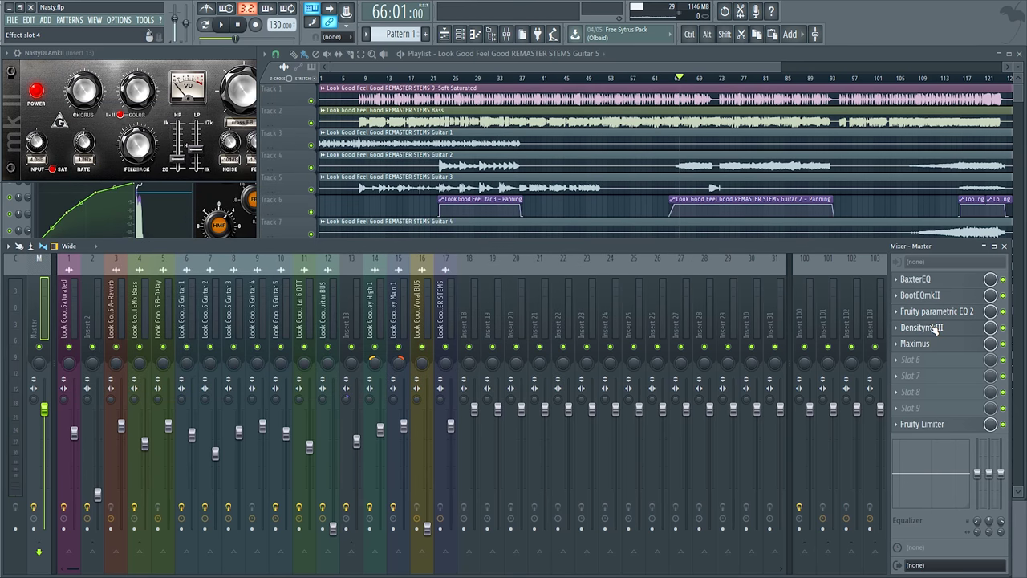
Open the Master track's DensitymkIII compressor, review its settings and gain reduction while playing the mix from bar 66, and close it.
left_click(931, 328)
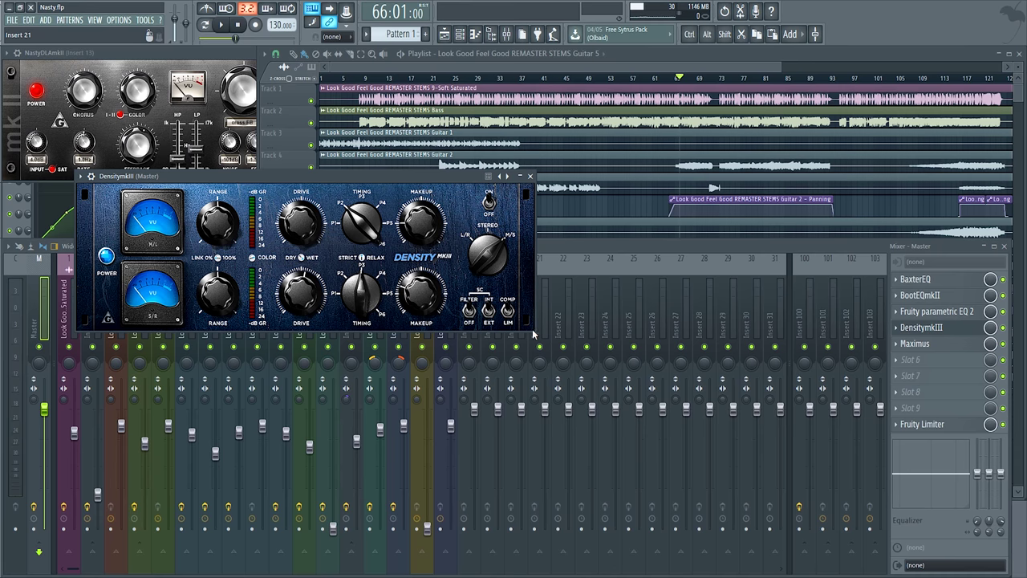
left_click_drag(270, 174, 411, 151)
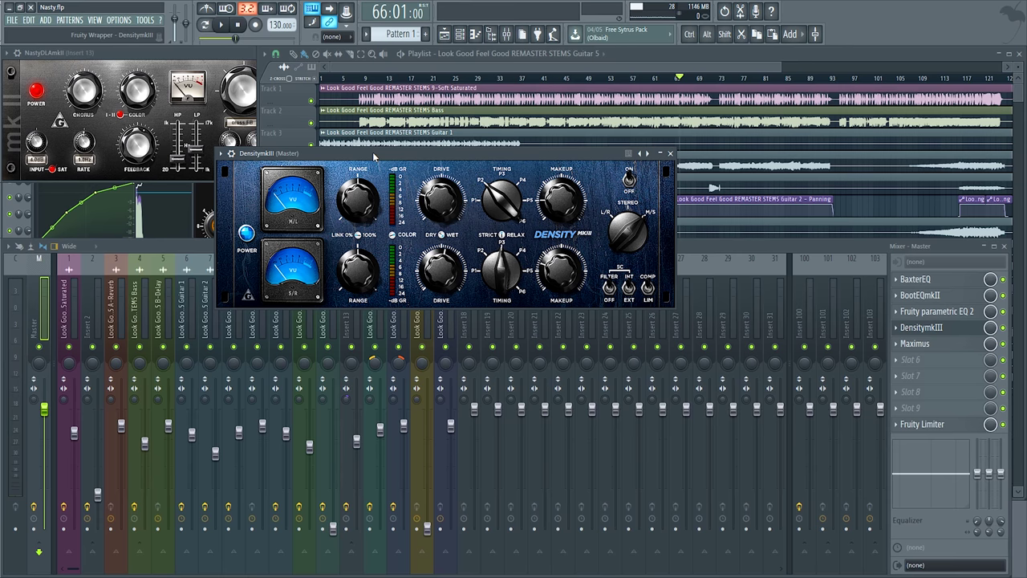
left_click_drag(379, 153, 369, 156)
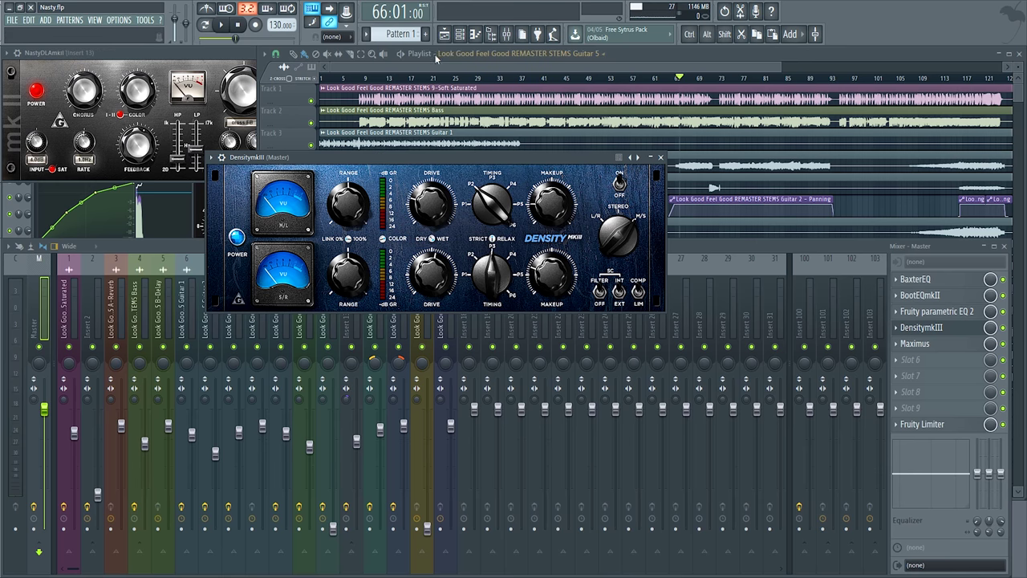
left_click_drag(379, 154, 341, 157)
key("space")
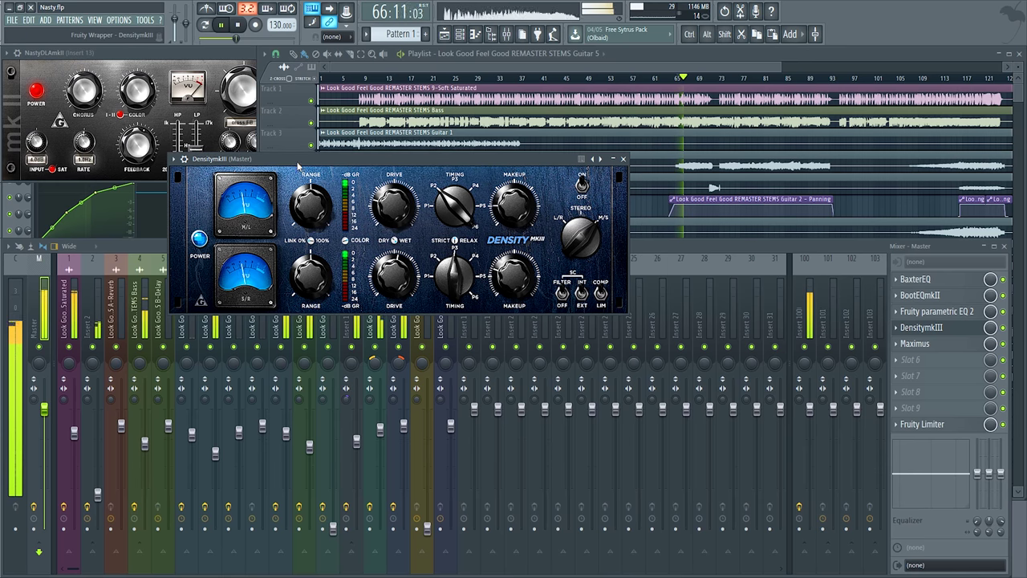
key("space")
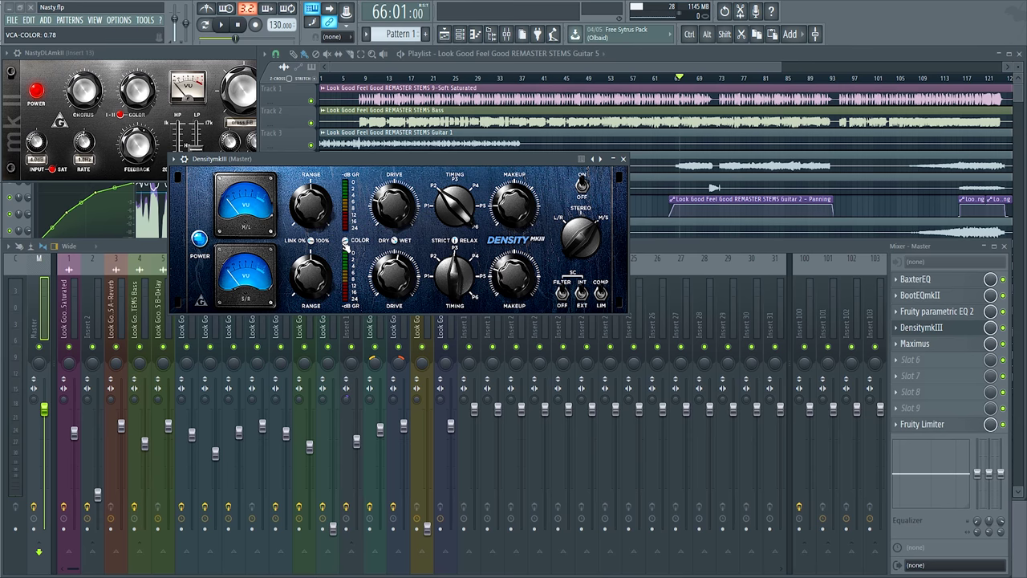
scroll(473, 215, "up", 2)
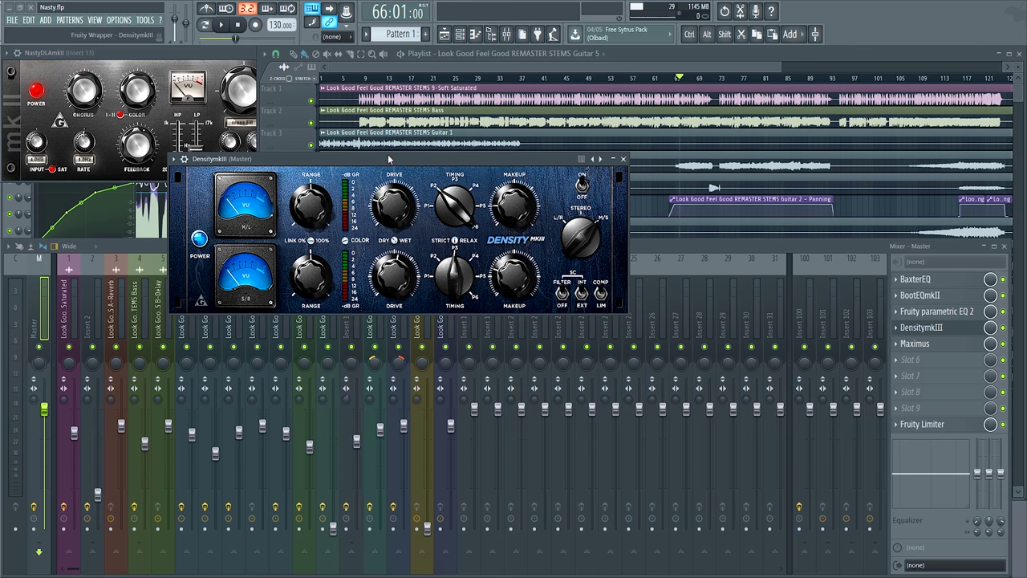
left_click_drag(389, 158, 506, 93)
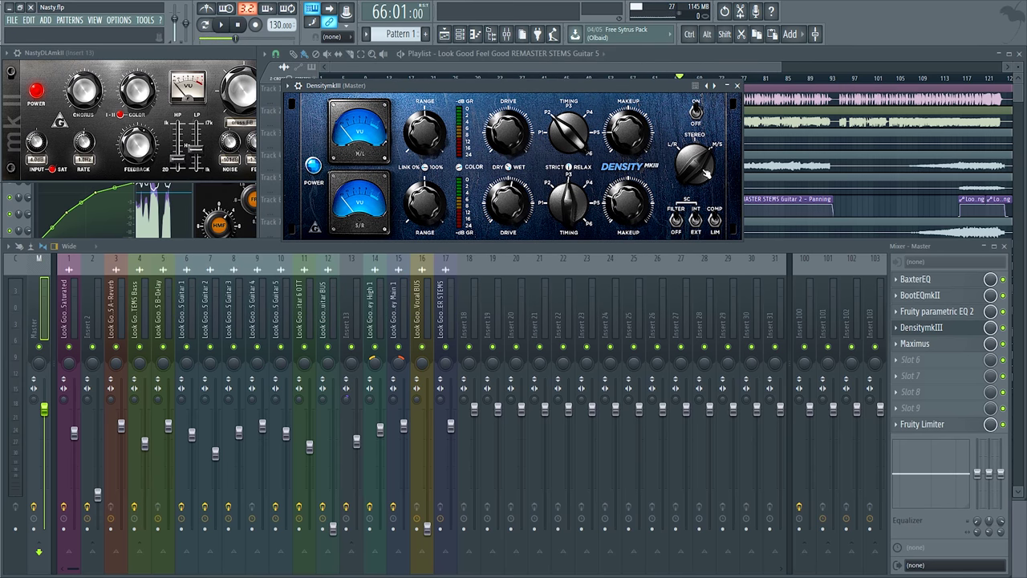
left_click(737, 85)
Open Maximus on the Master track and look through the compression curves of its low, mid, high and master bands.
left_click(936, 345)
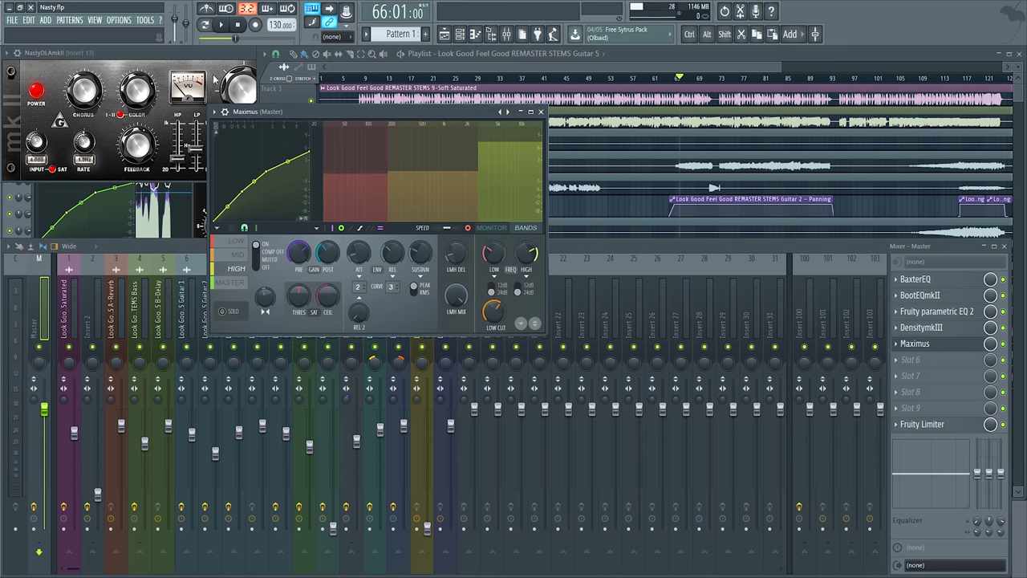
left_click(230, 283)
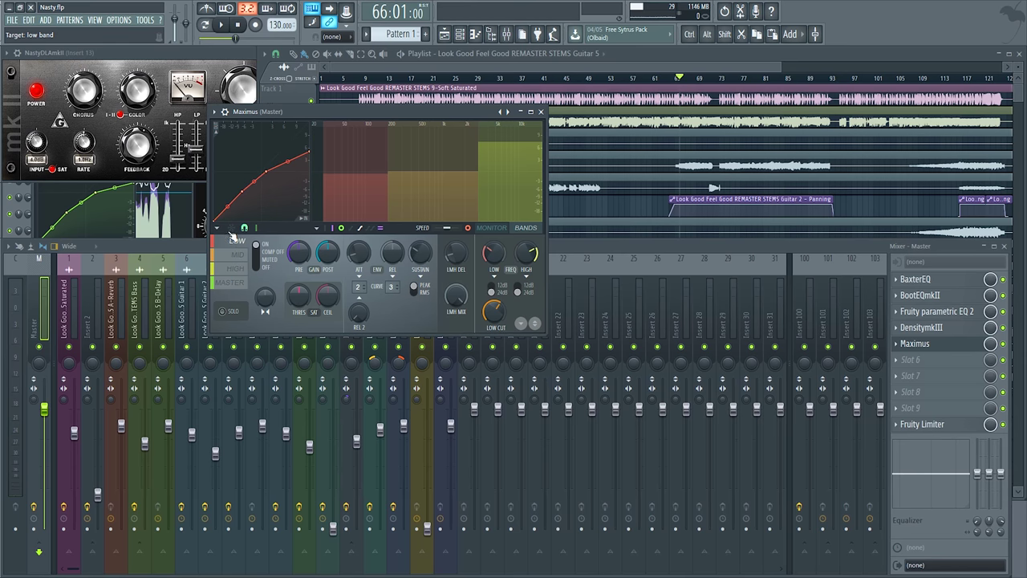
left_click(225, 240)
left_click(228, 254)
left_click(226, 270)
left_click(227, 260)
left_click(226, 271)
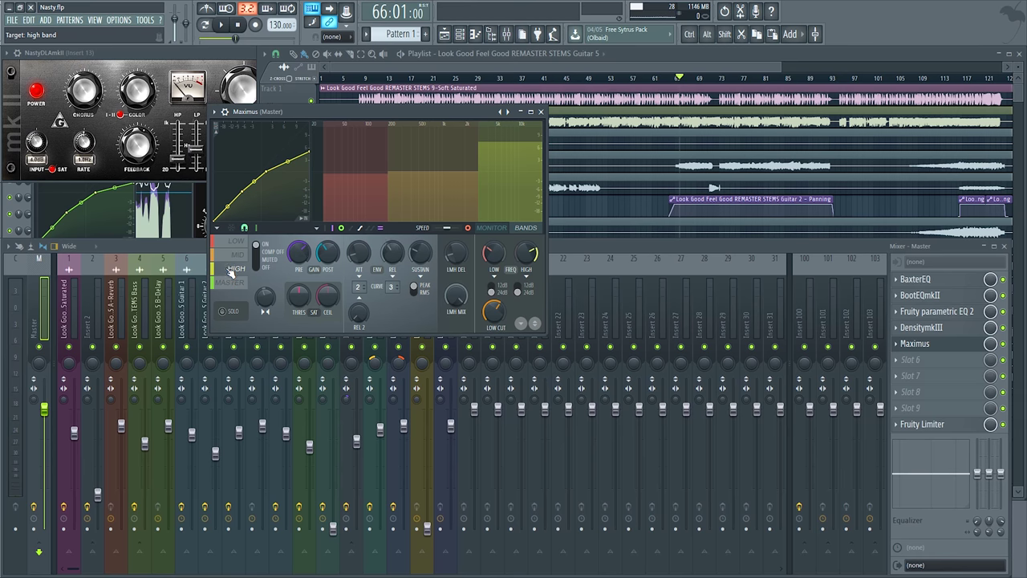
left_click(235, 241)
left_click(238, 255)
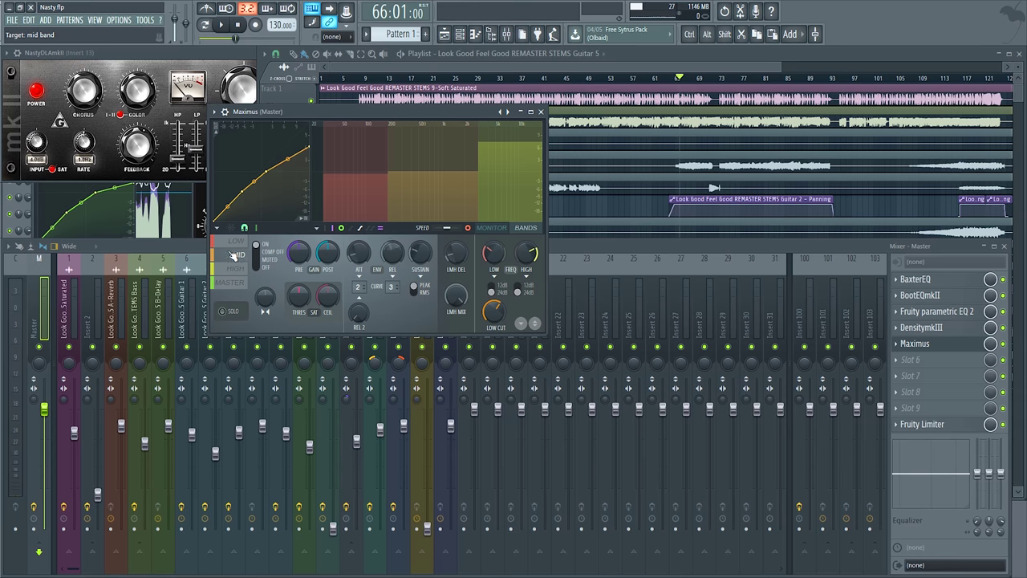
left_click(236, 268)
left_click(235, 280)
left_click(233, 241)
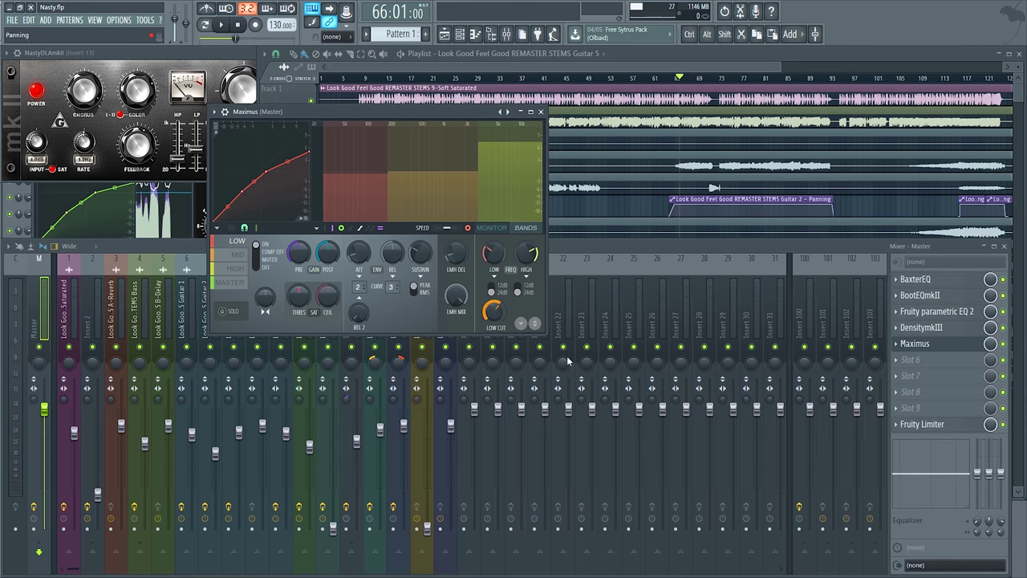
Enlarge and reposition the Maximus window, and compare the low, mid, high and master compression curves in detail.
left_click_drag(544, 331, 901, 474)
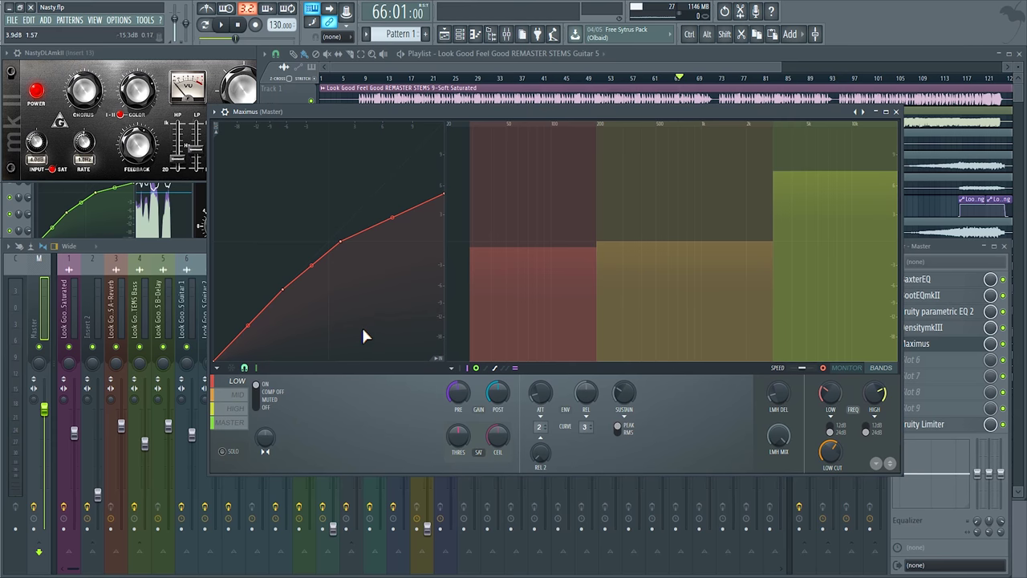
left_click_drag(241, 114, 165, 72)
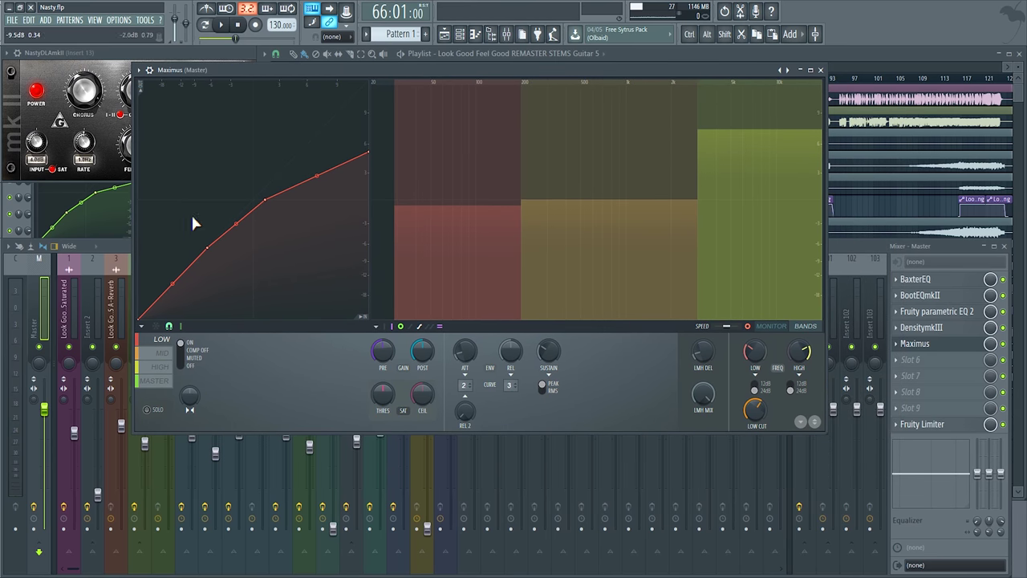
left_click(164, 353)
left_click(161, 339)
left_click(161, 353)
left_click(160, 340)
left_click(160, 380)
left_click(164, 340)
left_click(165, 367)
left_click(162, 341)
left_click(159, 354)
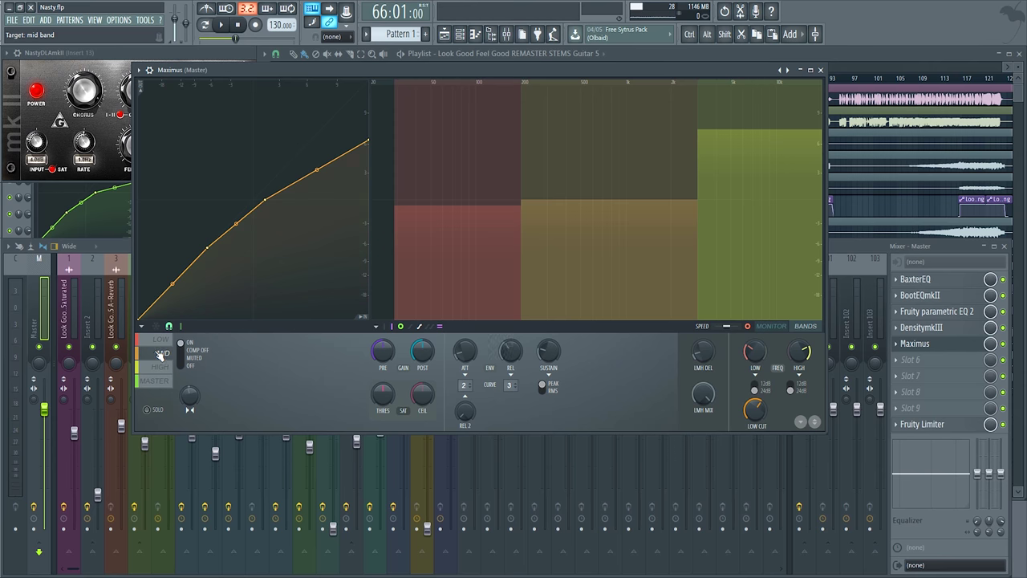
left_click(155, 380)
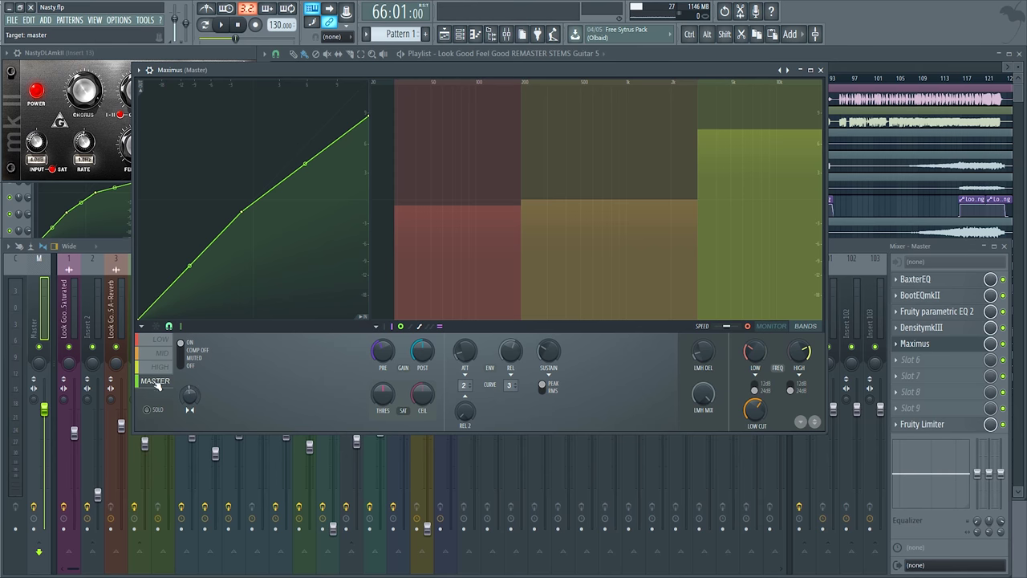
Examine the envelope release and sustain settings of the Maximus mid, high and master bands, and recheck the low and high curves.
left_click(160, 354)
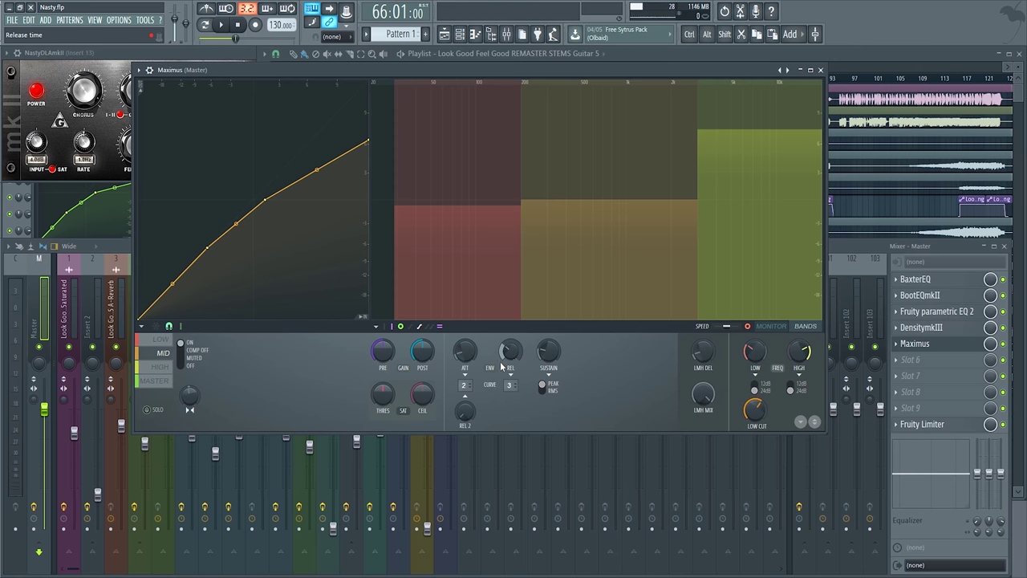
left_click(161, 367)
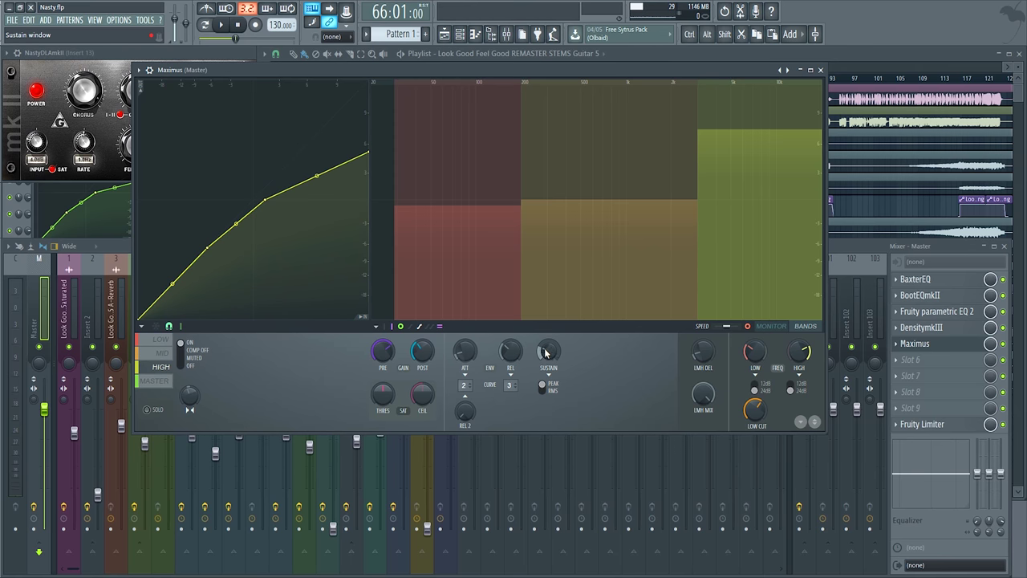
left_click(160, 381)
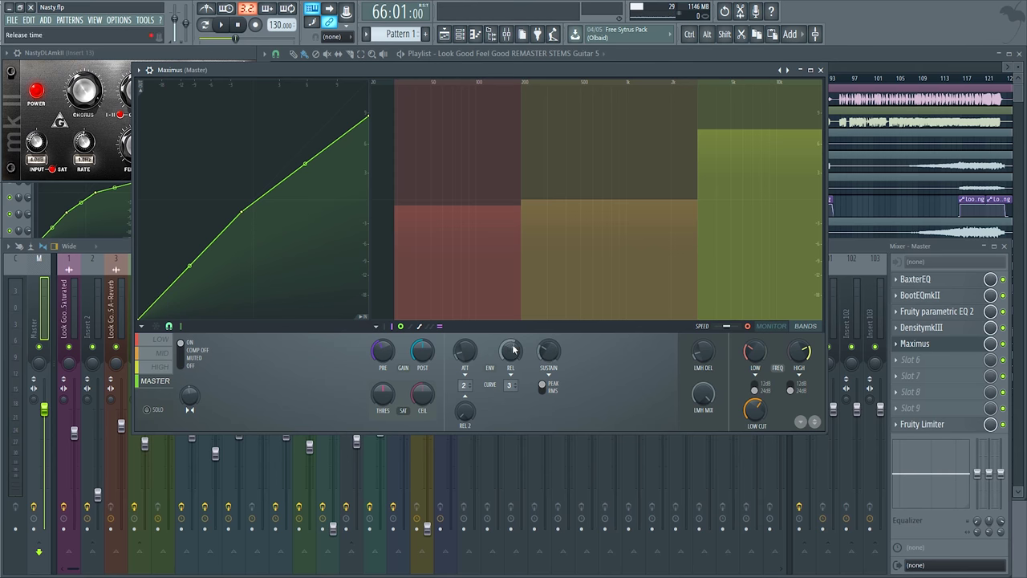
left_click(163, 354)
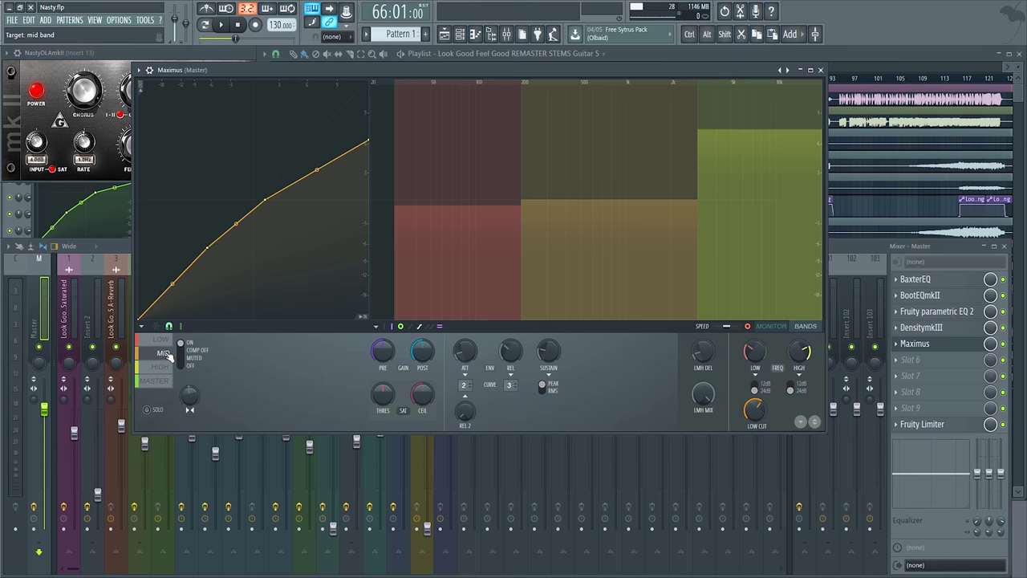
left_click(163, 339)
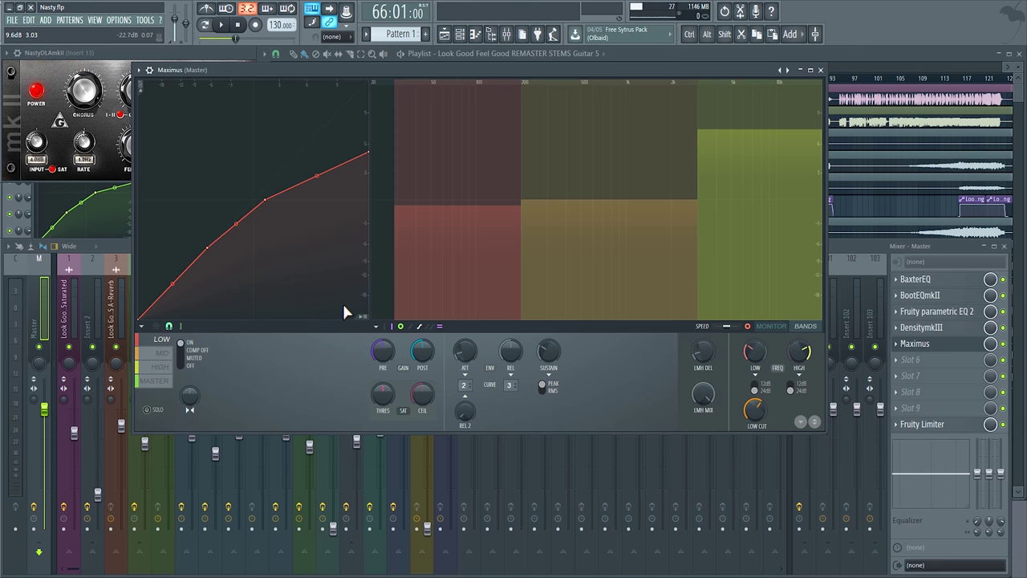
left_click(163, 367)
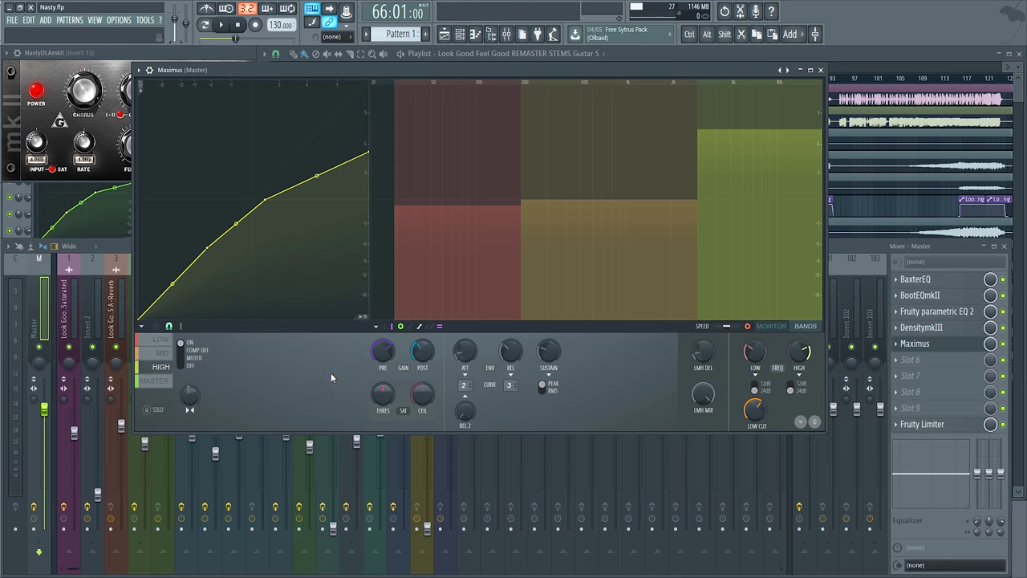
Check the master band's compression curve in Maximus, shrink the plugin window, and close it.
left_click(156, 380)
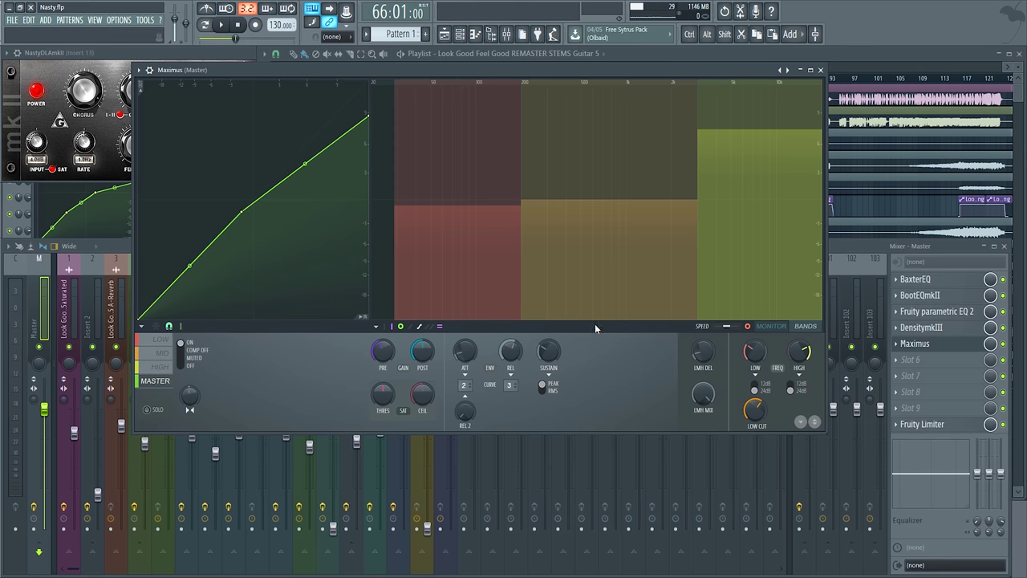
left_click_drag(825, 430, 683, 373)
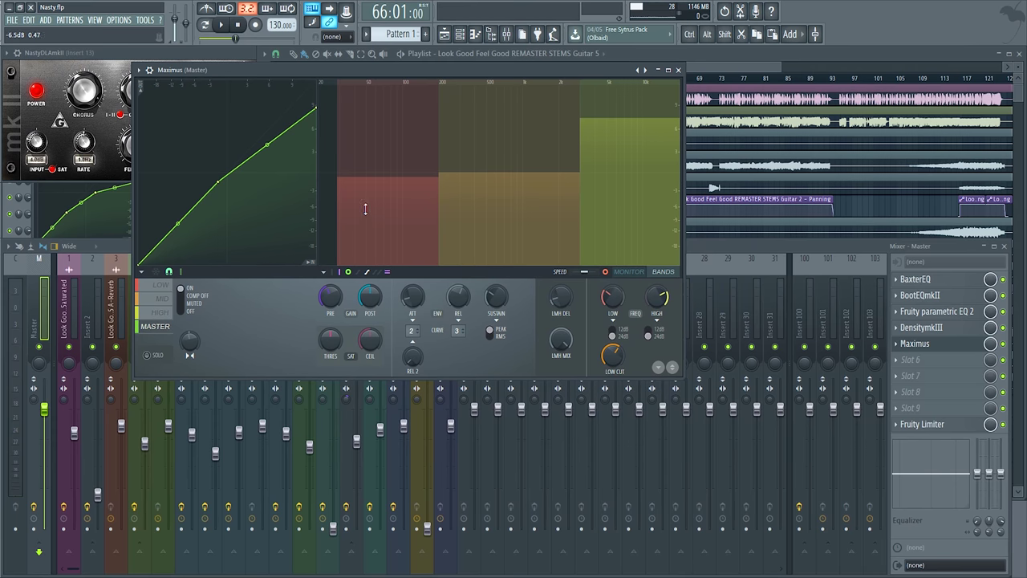
left_click(678, 70)
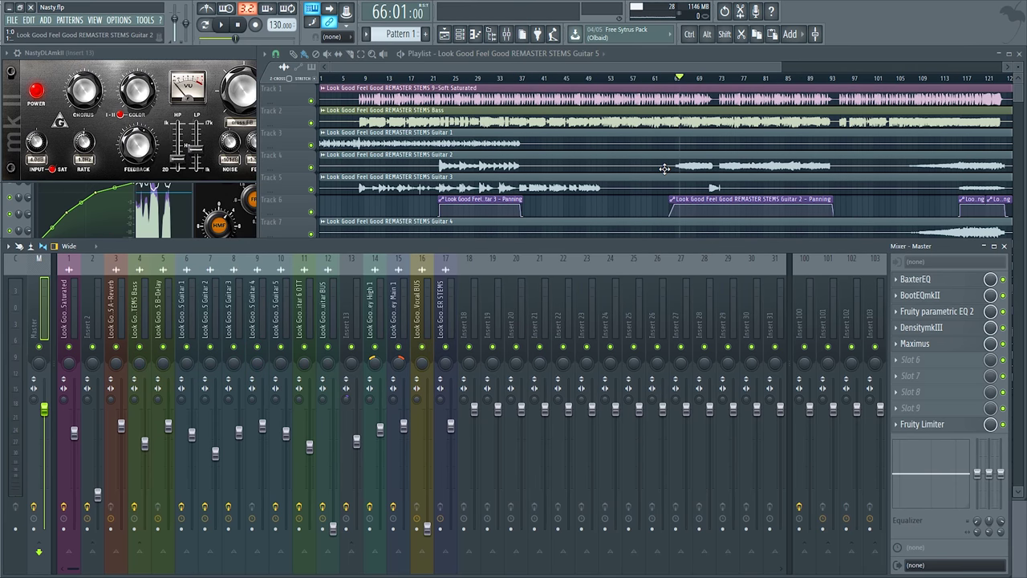
Open the Master track's Fruity Limiter, review it while playing the mix from bar 66, close it and stop playback.
left_click(923, 424)
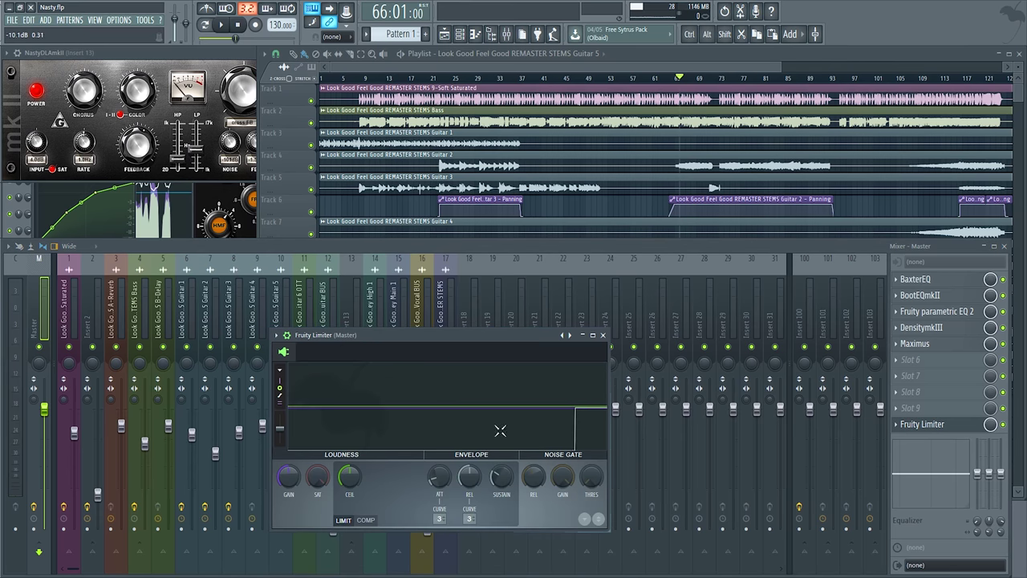
key("space")
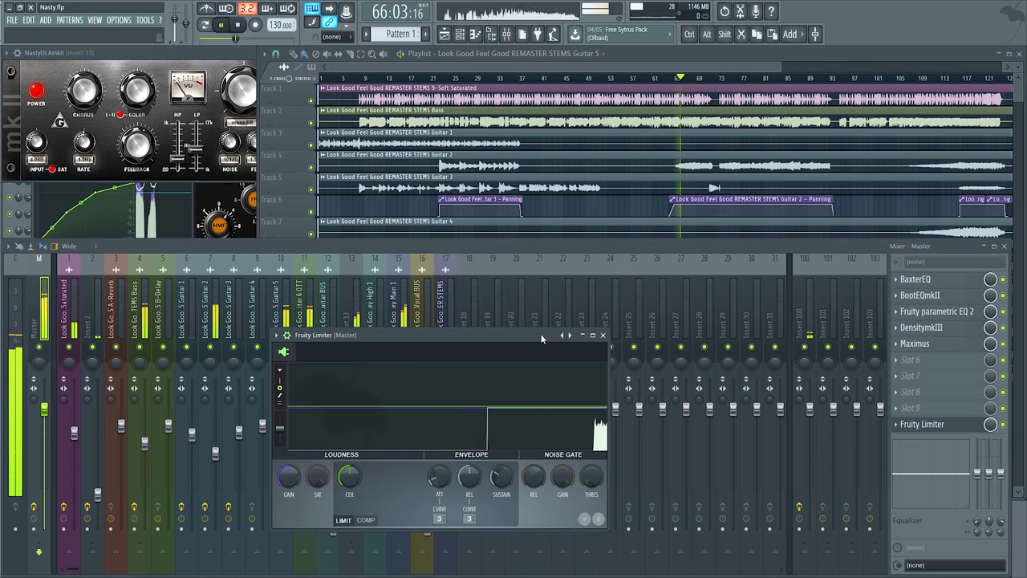
left_click(604, 336)
key("space")
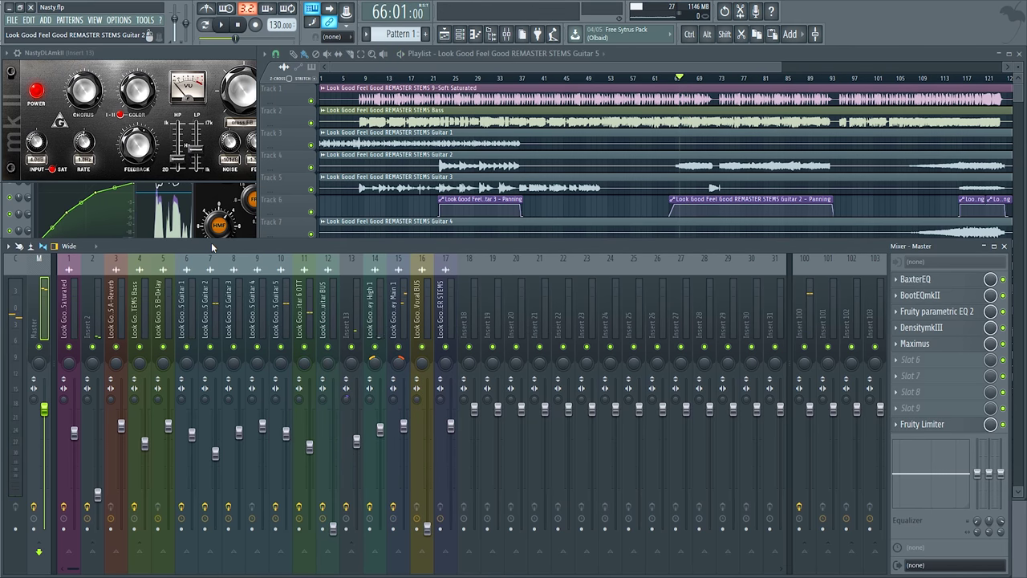
Bring the Playlist to the front and zoom out to view the whole arrangement from the first track down.
left_click_drag(674, 175, 562, 176)
scroll(560, 177, "down", 3)
scroll(560, 177, "up", 1)
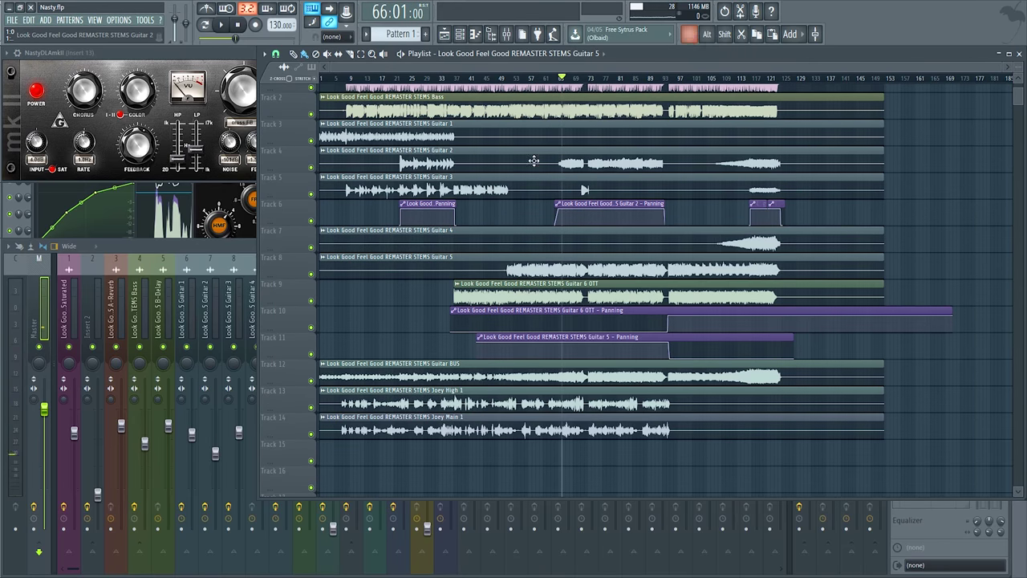
scroll(523, 154, "up", 1)
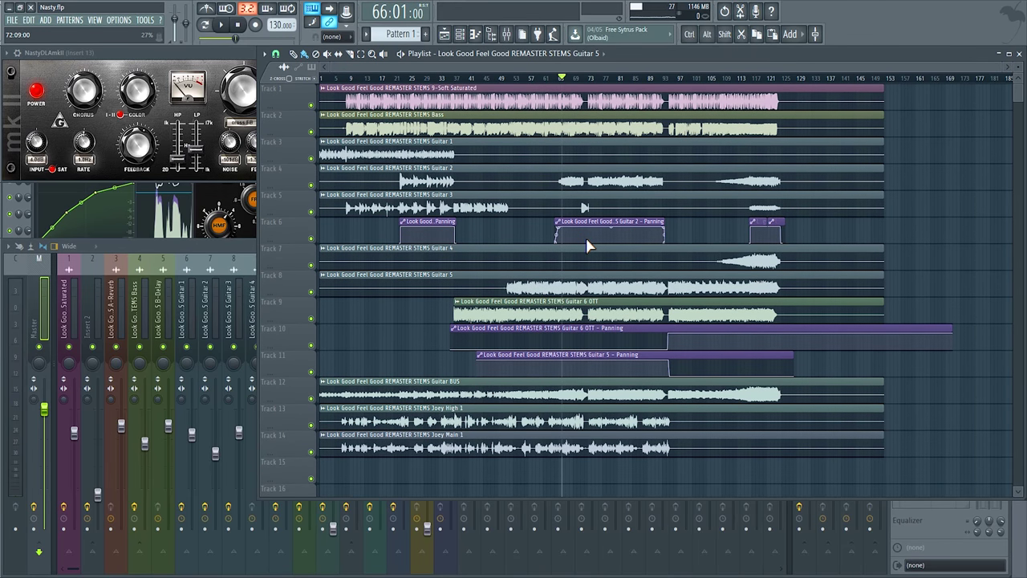